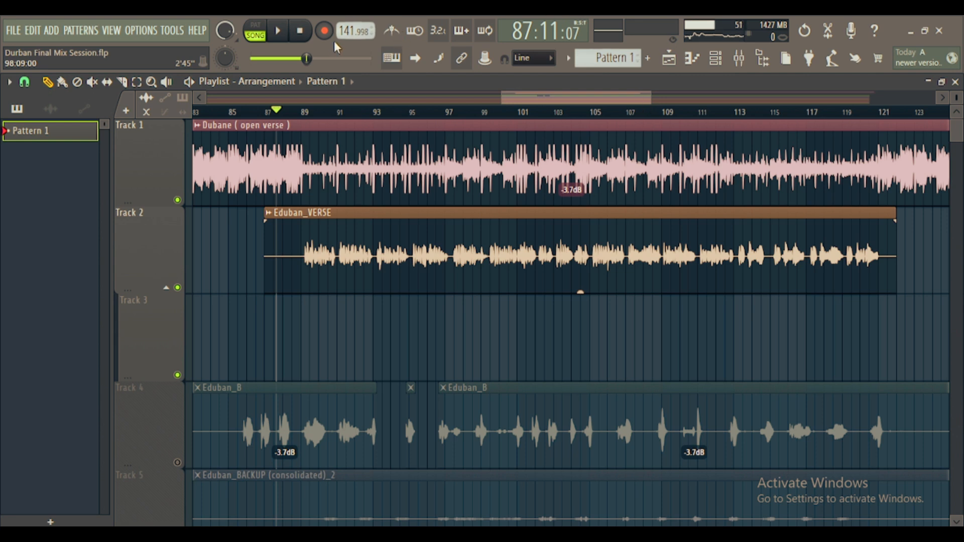
- Play the song and review the effect chains on the Vox Starter, LD VOCAL, Flangy Delay and Reverb mixer tracks, then stop playback
left_click(280, 31)
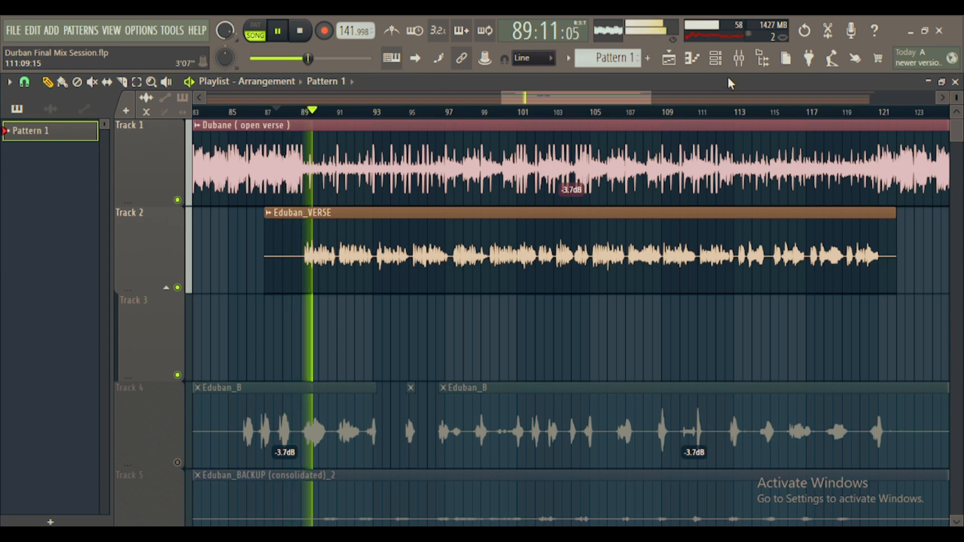
left_click(737, 61)
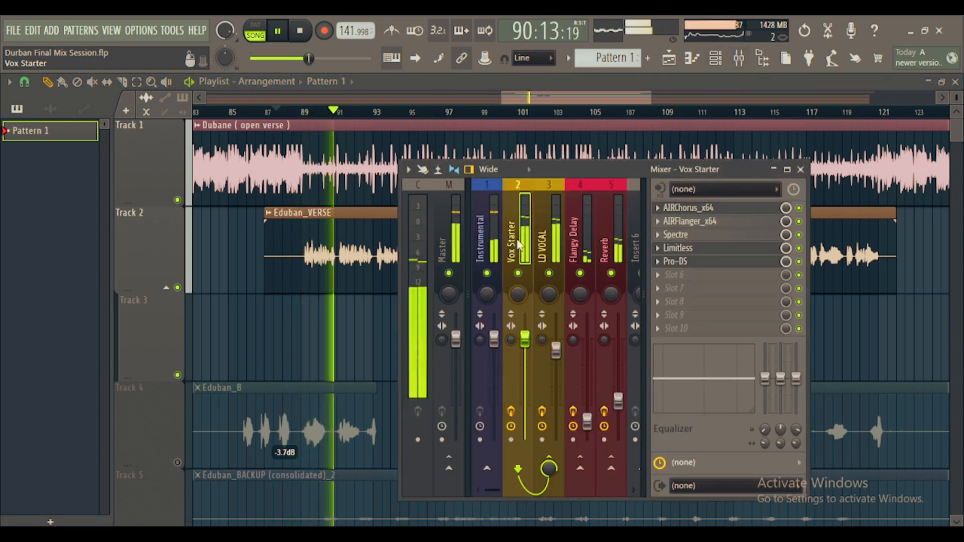
left_click(553, 249)
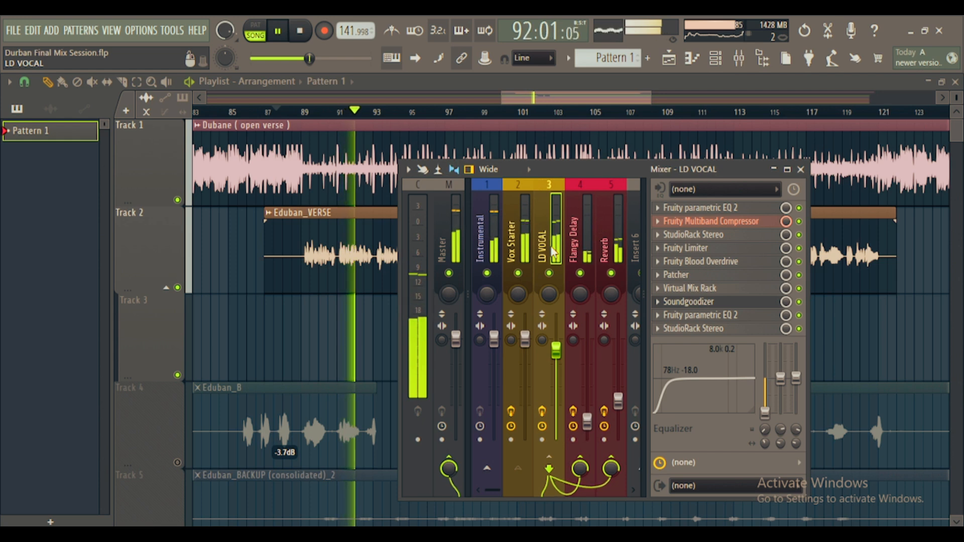
left_click(577, 255)
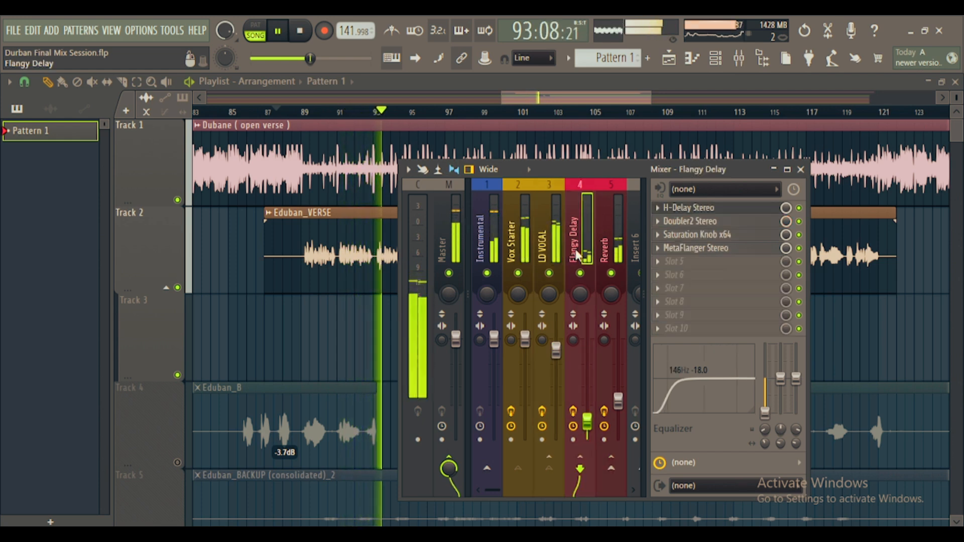
left_click(606, 251)
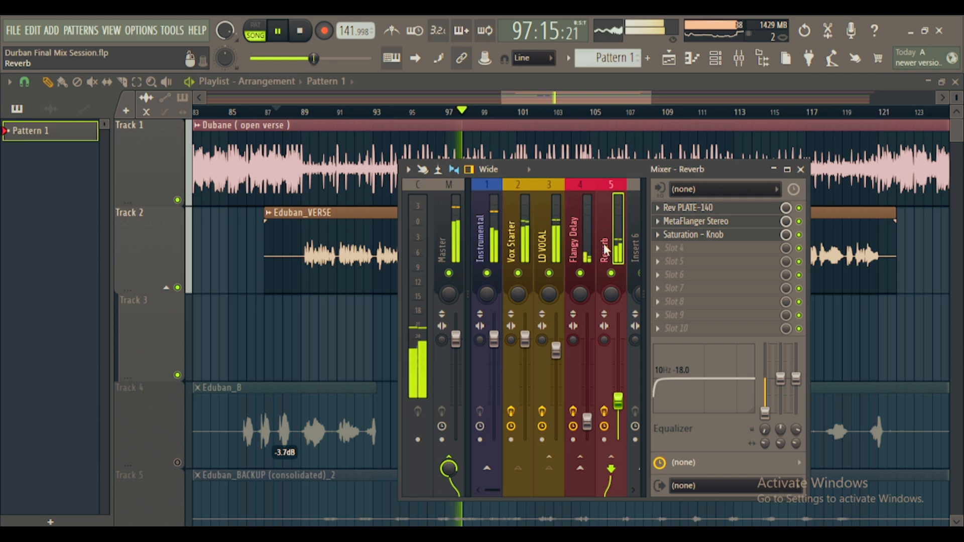
left_click(553, 254)
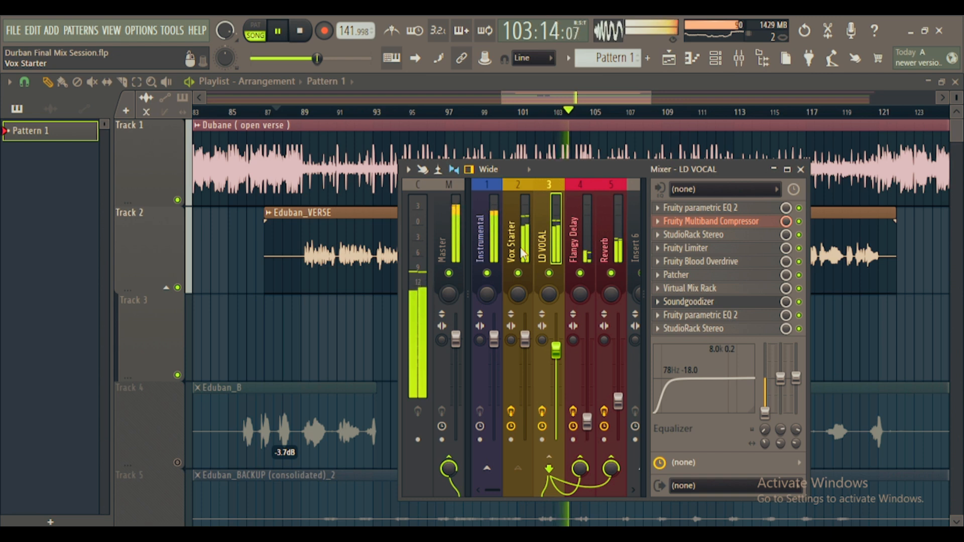
left_click(590, 102)
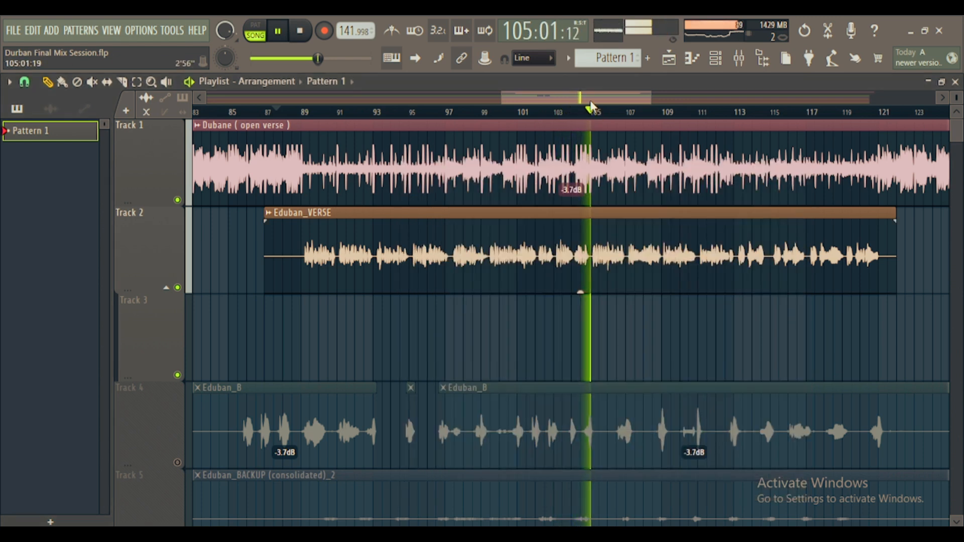
key("space")
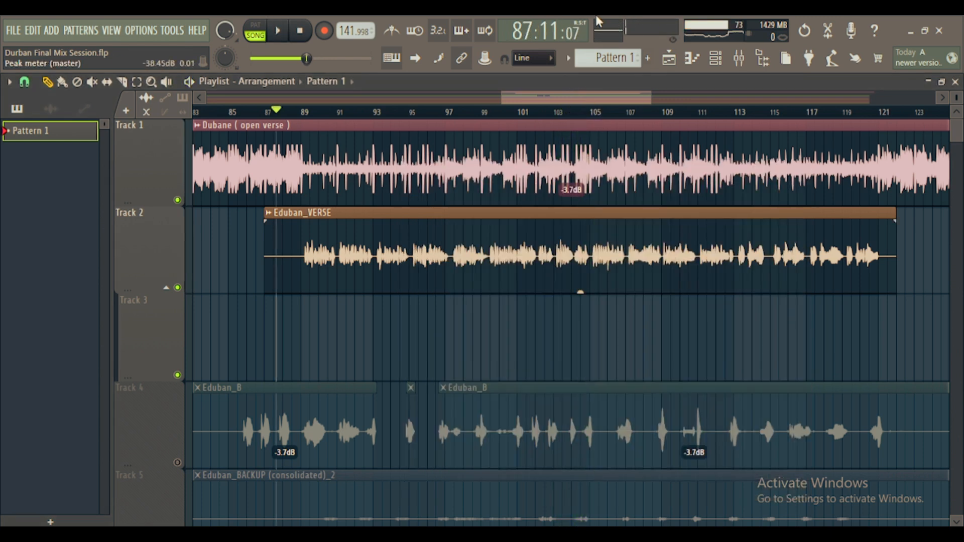
- Reopen the mixer over the playlist and examine the plugin chains on the Vox Starter and LD VOCAL tracks
left_click_drag(651, 98, 604, 95)
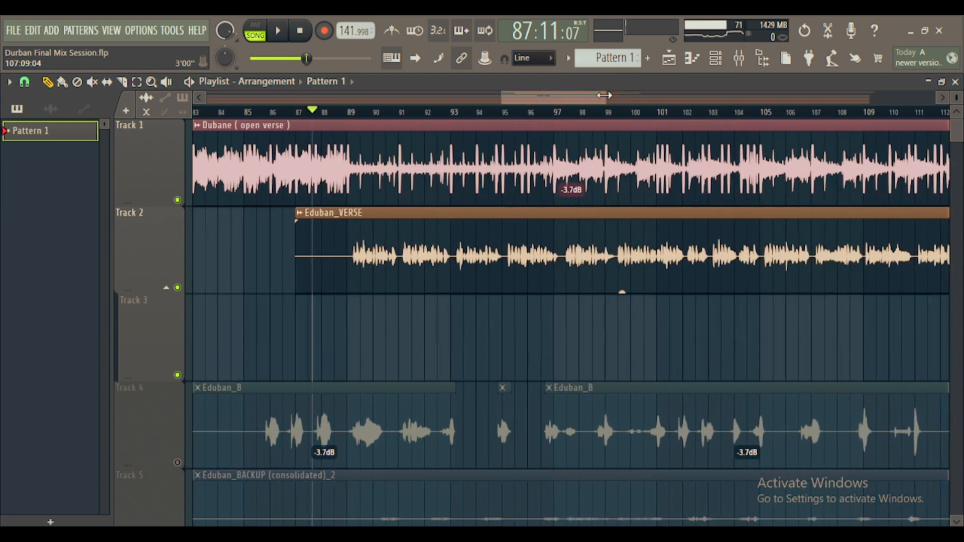
left_click(739, 59)
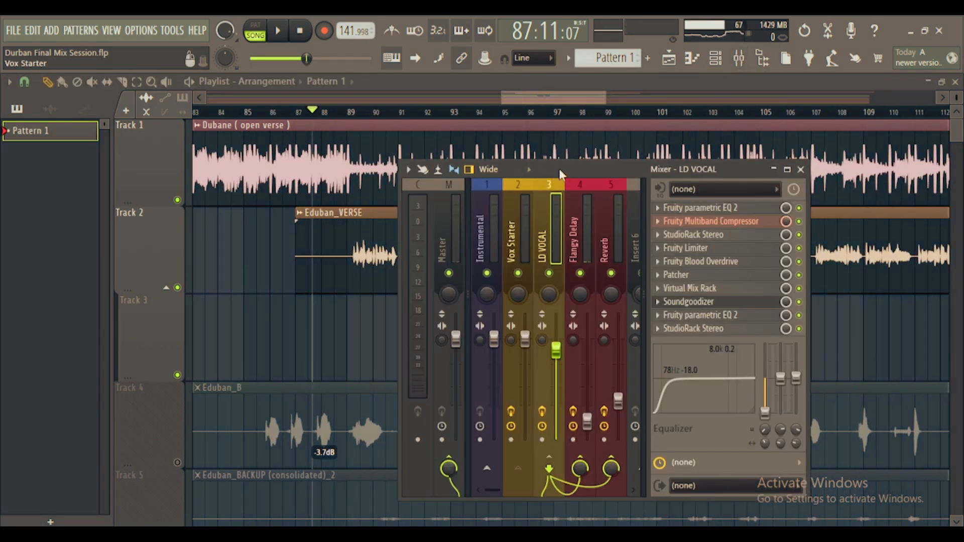
left_click_drag(561, 162, 552, 189)
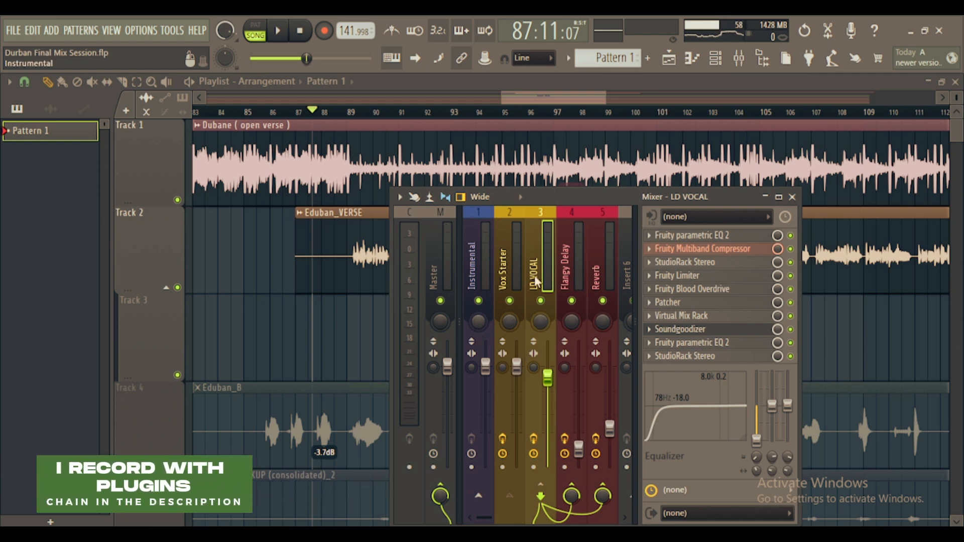
left_click_drag(635, 198, 610, 174)
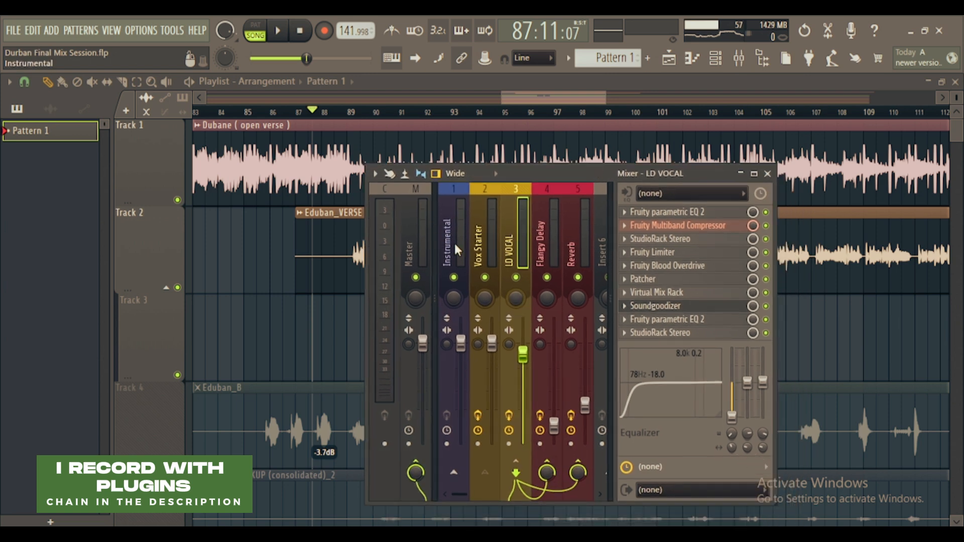
left_click(477, 250)
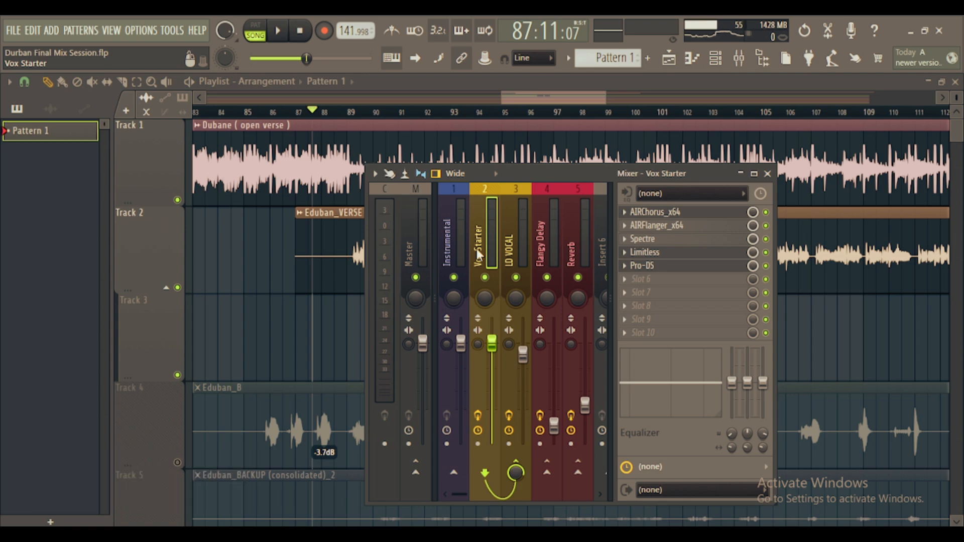
left_click(509, 251)
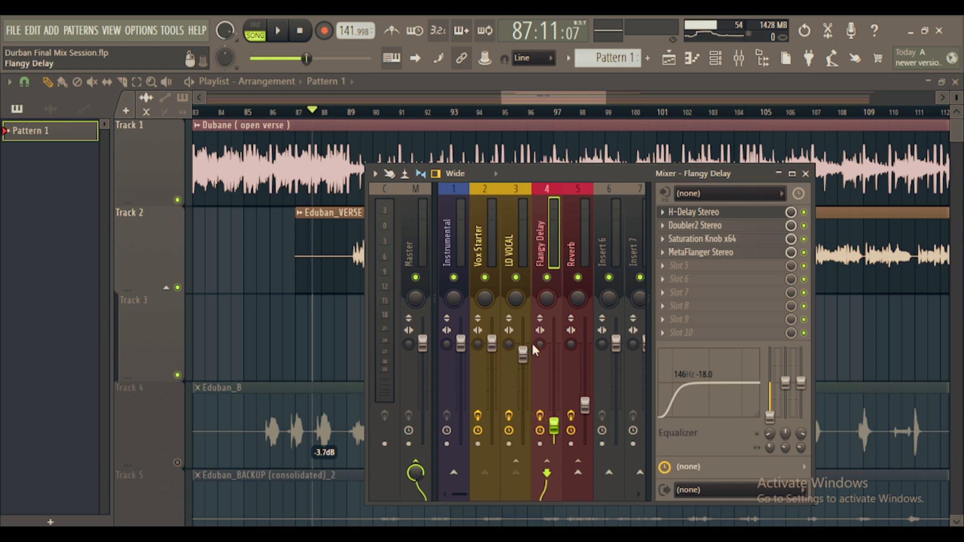
- Mute the Flangy Delay and Reverb mixer tracks and bypass the effects on the Vox Starter and LD VOCAL tracks
left_click(547, 278)
left_click(578, 278)
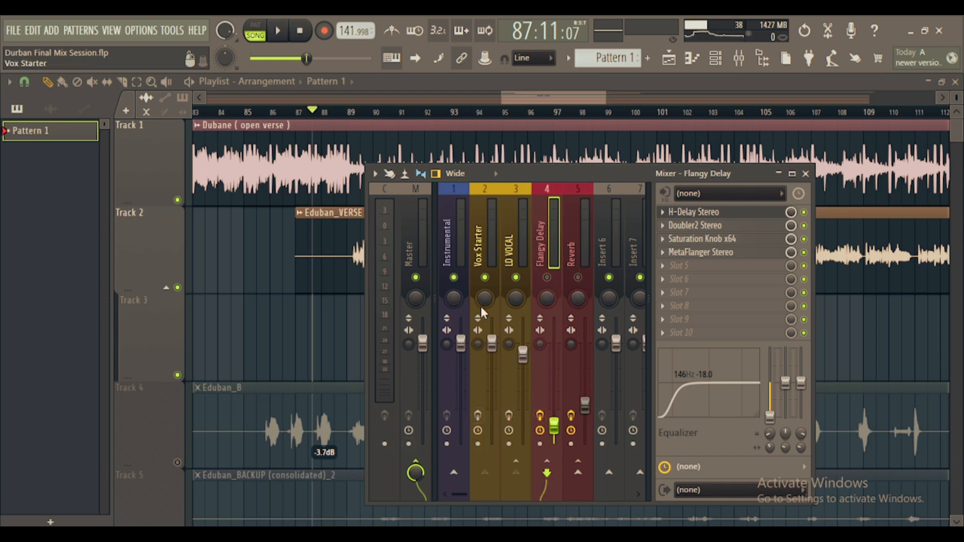
left_click(483, 271)
left_click(512, 256)
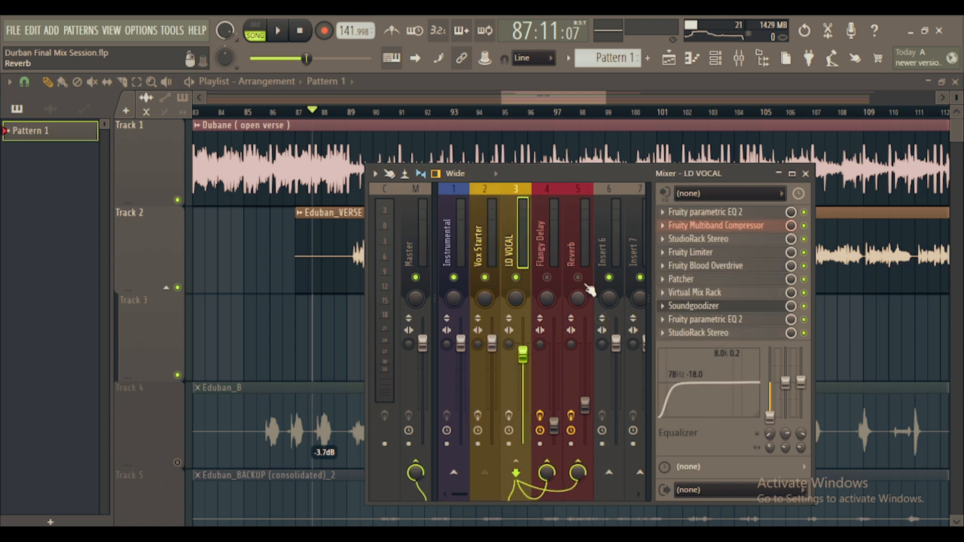
- Audition the dry verse vocal from just before bar 89, briefly muting the instrumental on Track 1 to hear it alone
left_click_drag(547, 97, 537, 99)
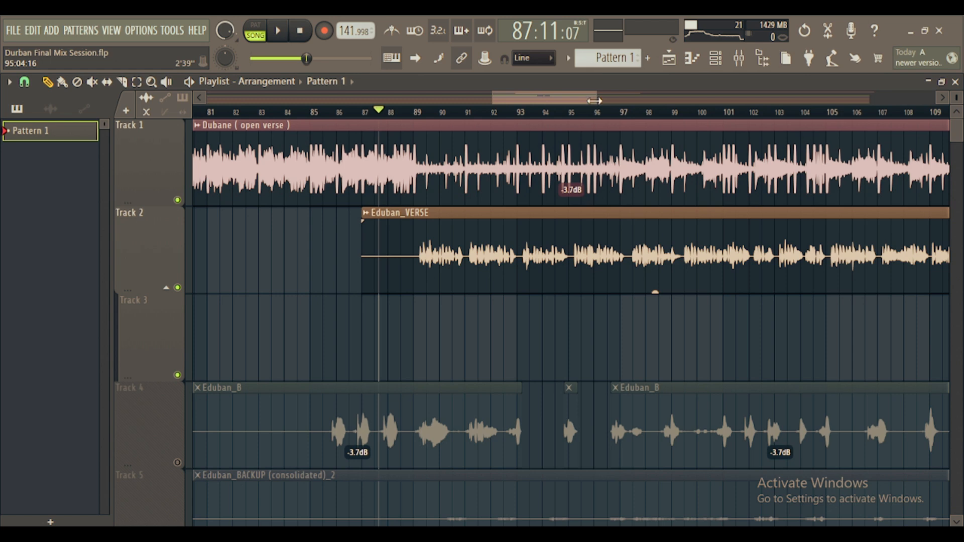
left_click_drag(596, 98, 581, 99)
left_click(447, 112)
key("space")
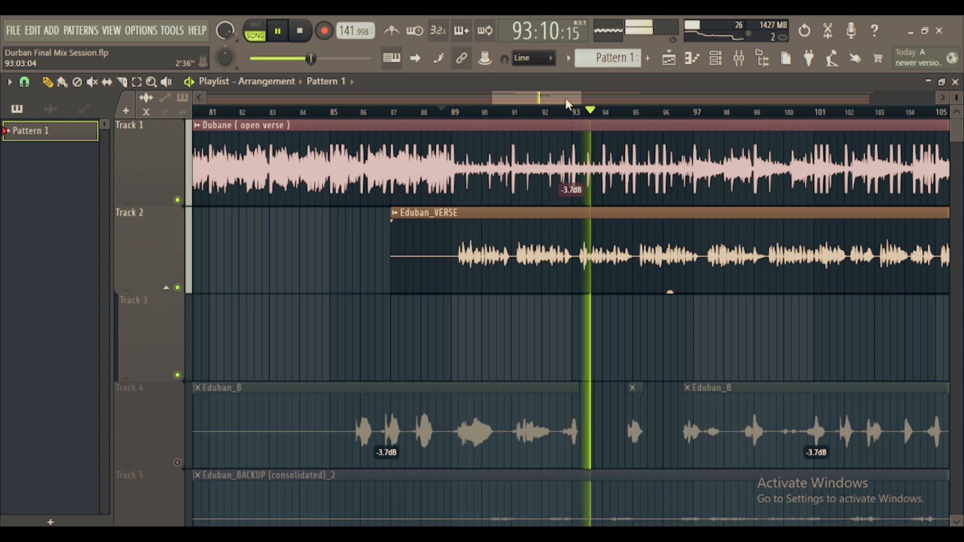
left_click(178, 200)
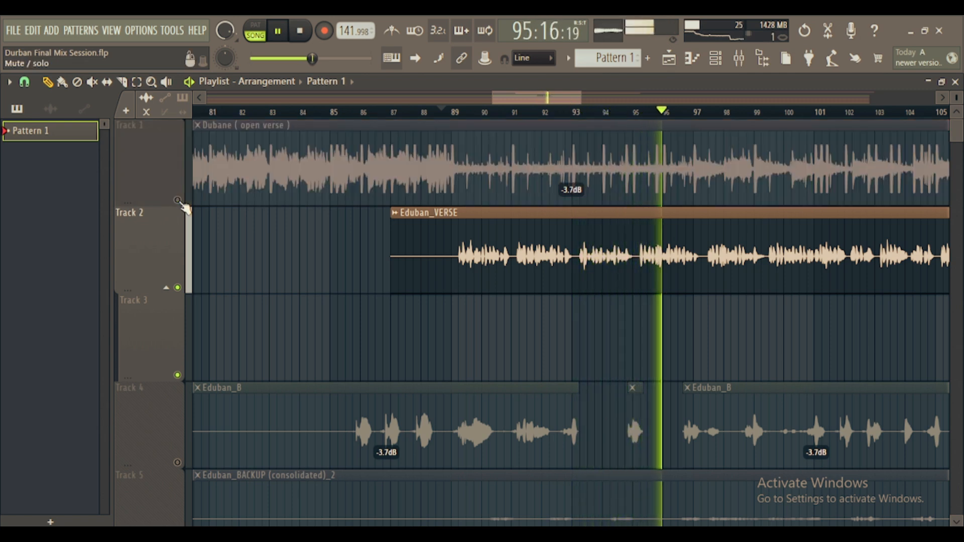
left_click(178, 199)
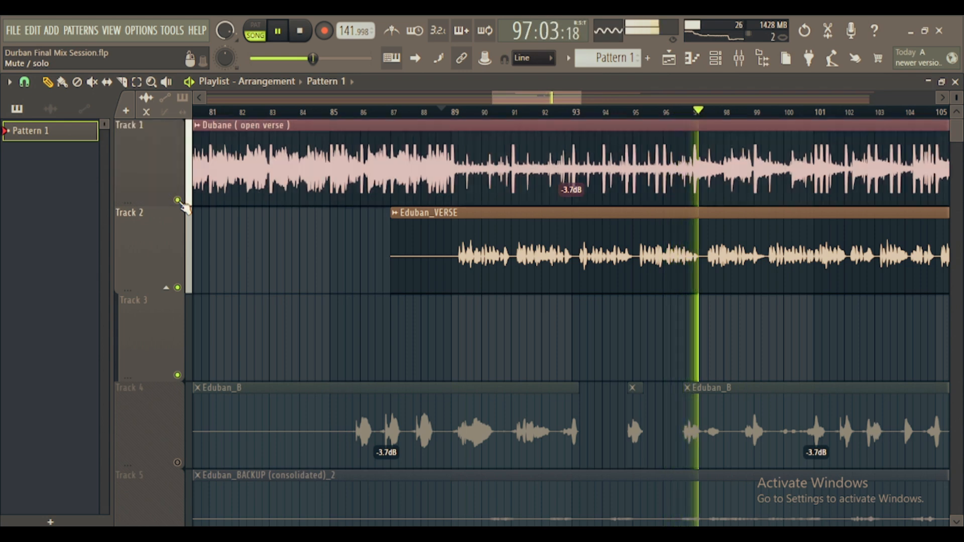
key("space")
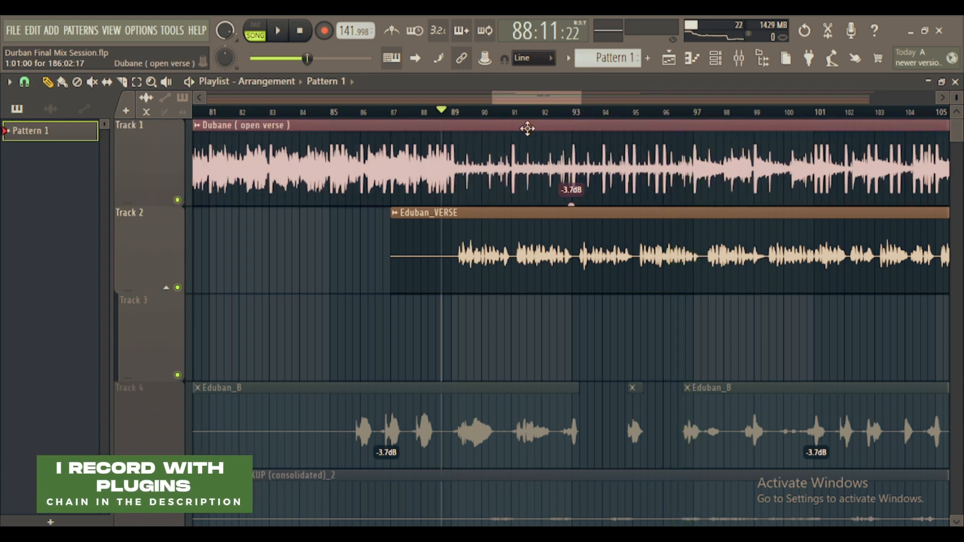
- Turn the Vox Starter track's effects back on in the mixer and toggle the LD VOCAL track's effects
mouse_move(581, 99)
left_mouse_down()
mouse_move(521, 99)
mouse_move(566, 99)
left_mouse_up()
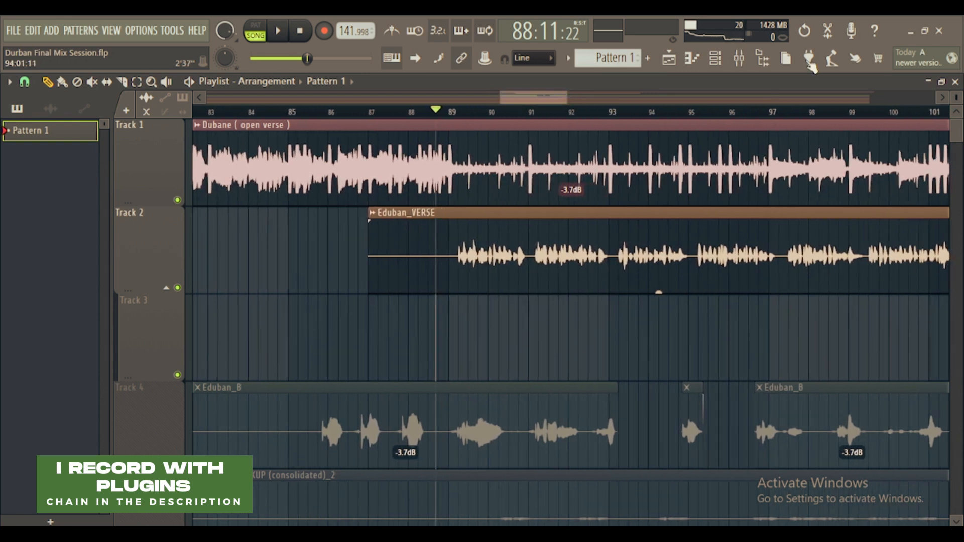
left_click(740, 60)
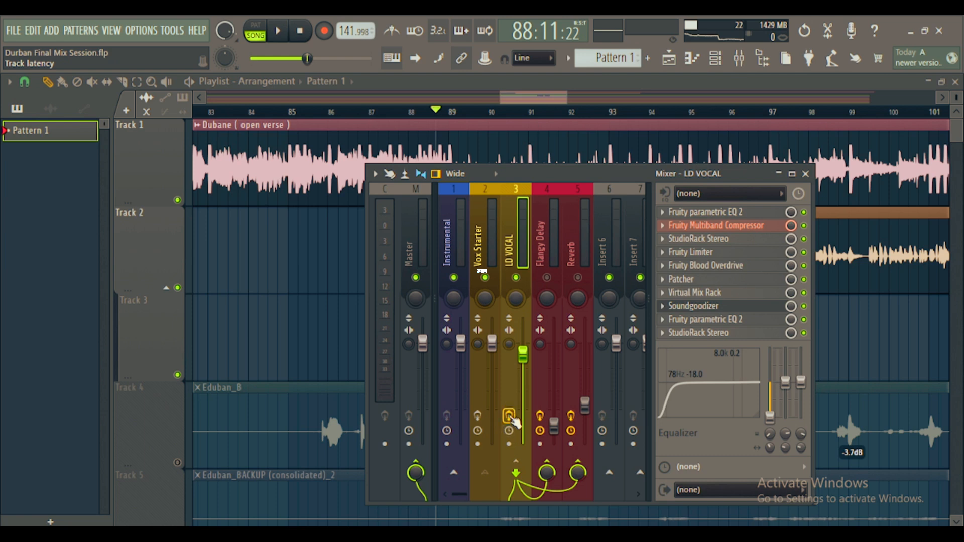
left_click(510, 417)
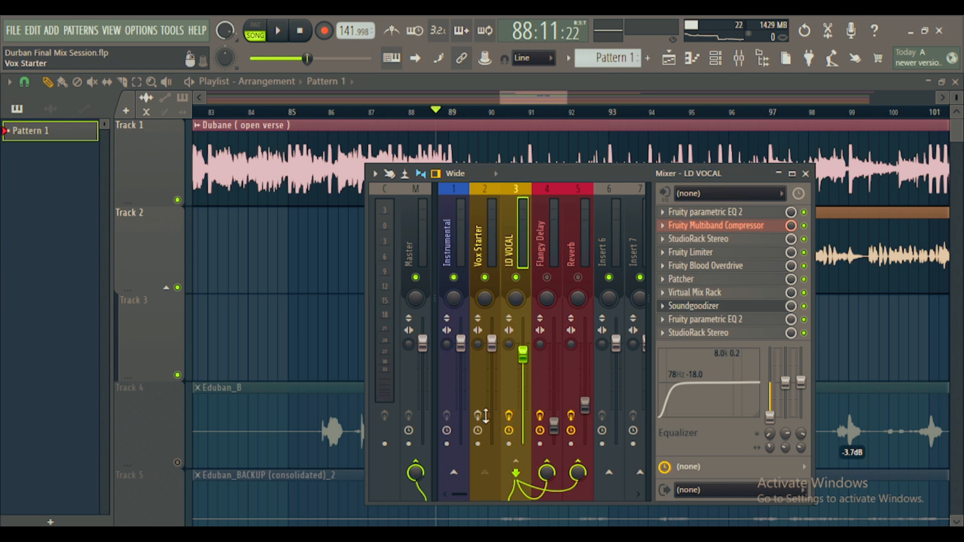
left_click(482, 230)
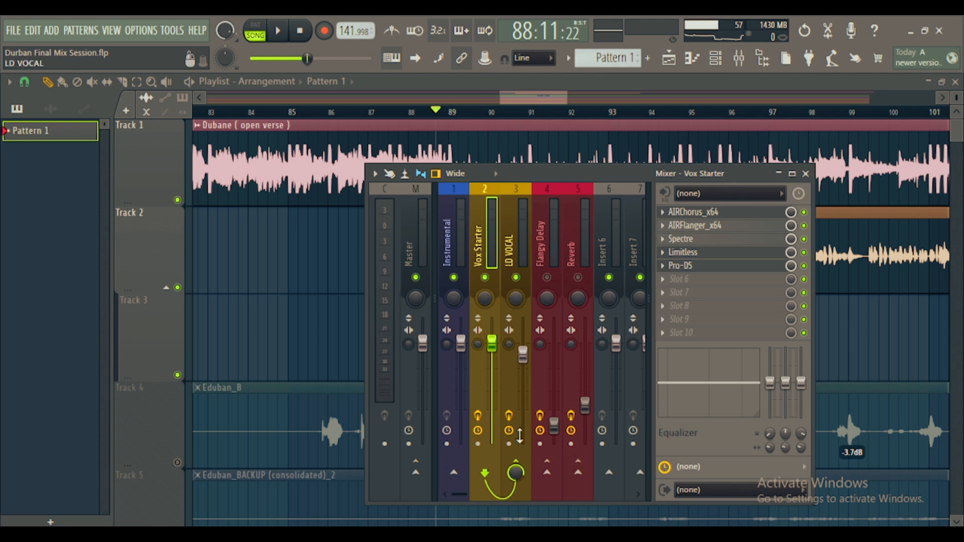
left_click(517, 213)
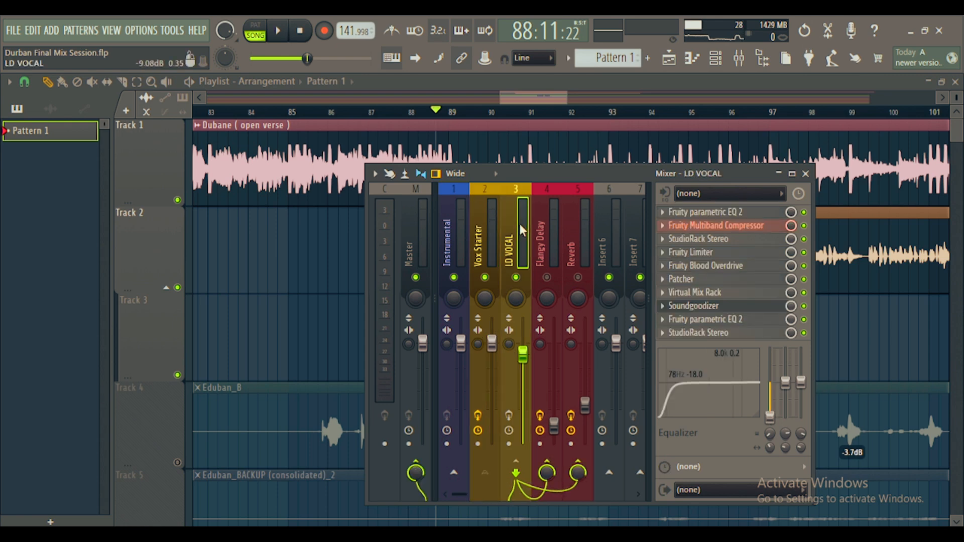
left_click(509, 416)
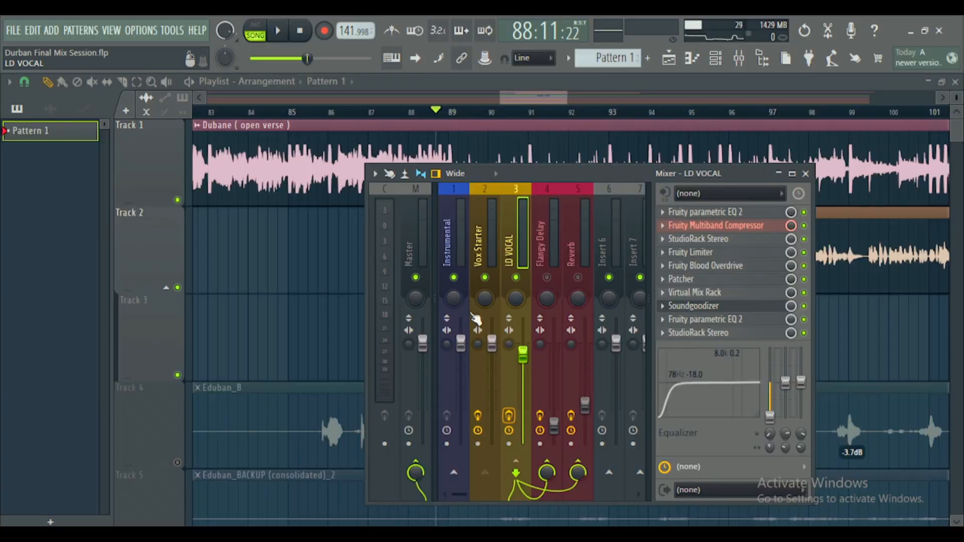
- Examine the AIRChorus_x64 and AIRFlanger_x64 settings on the Vox Starter track
left_click(486, 243)
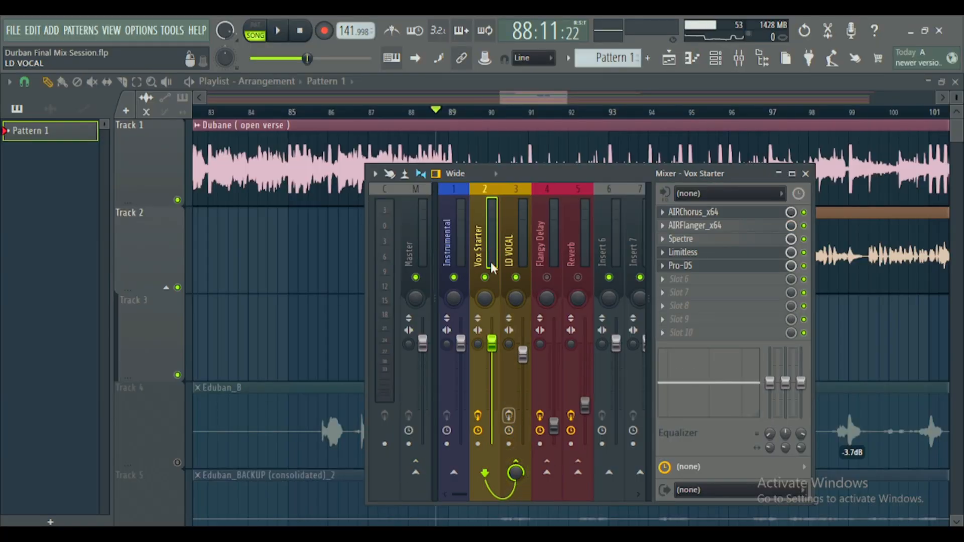
left_click(693, 213)
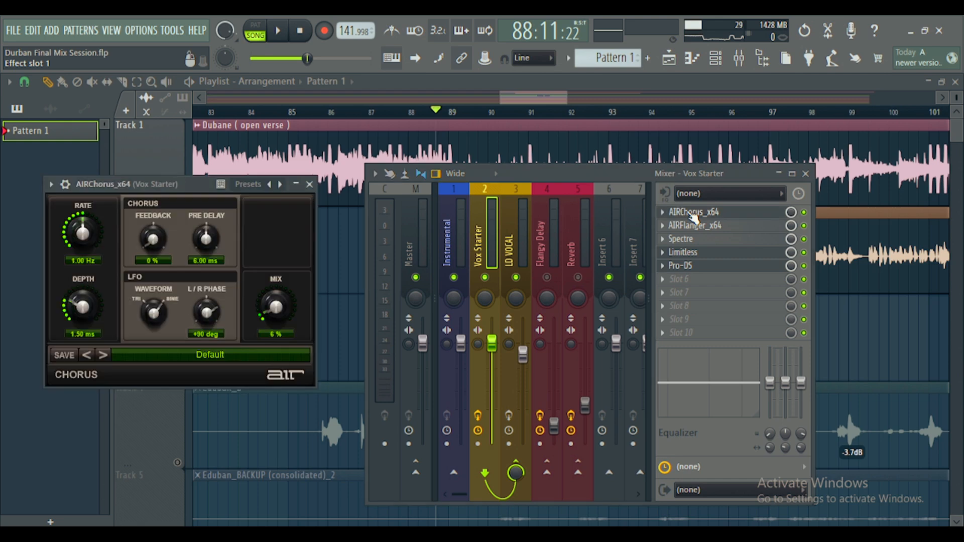
left_click_drag(191, 187, 526, 183)
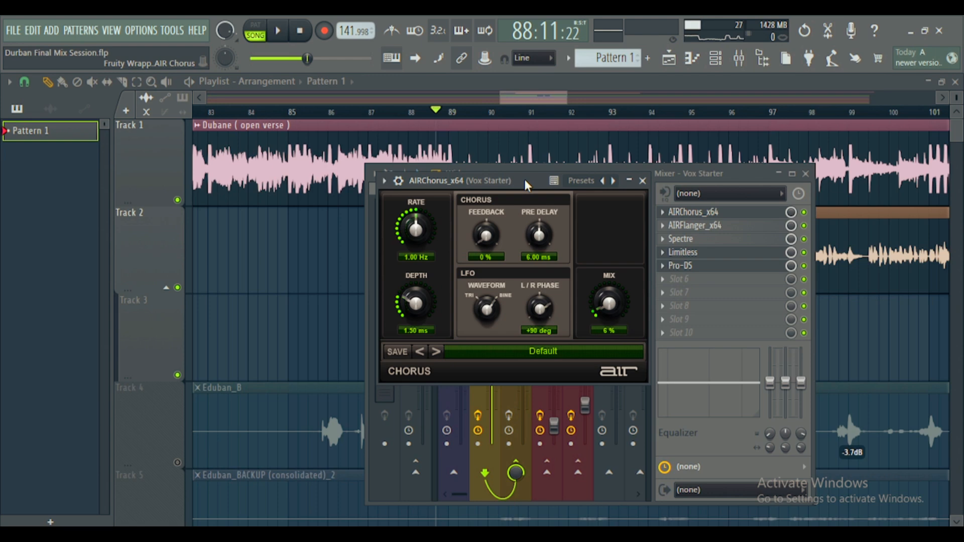
left_click(643, 181)
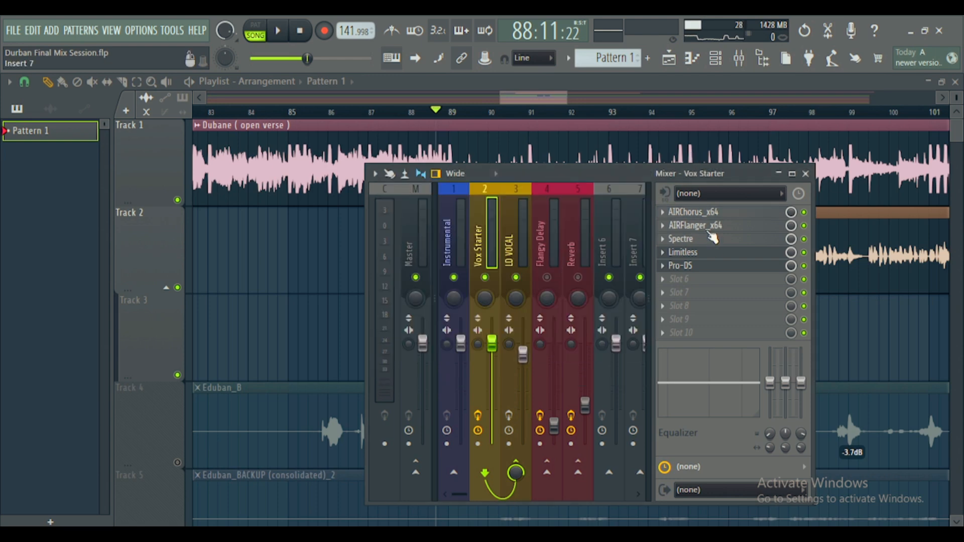
left_click(710, 231)
left_click_drag(184, 203, 434, 194)
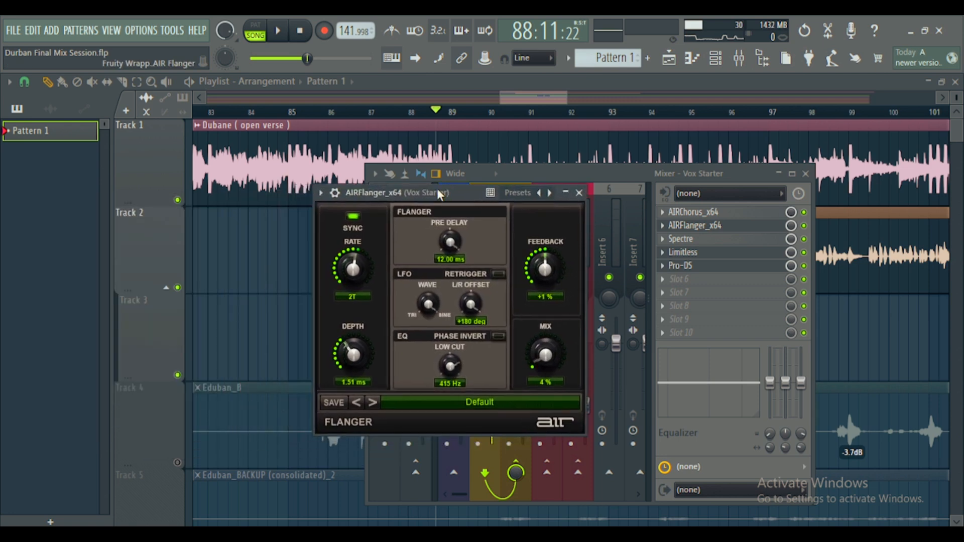
left_click(591, 176)
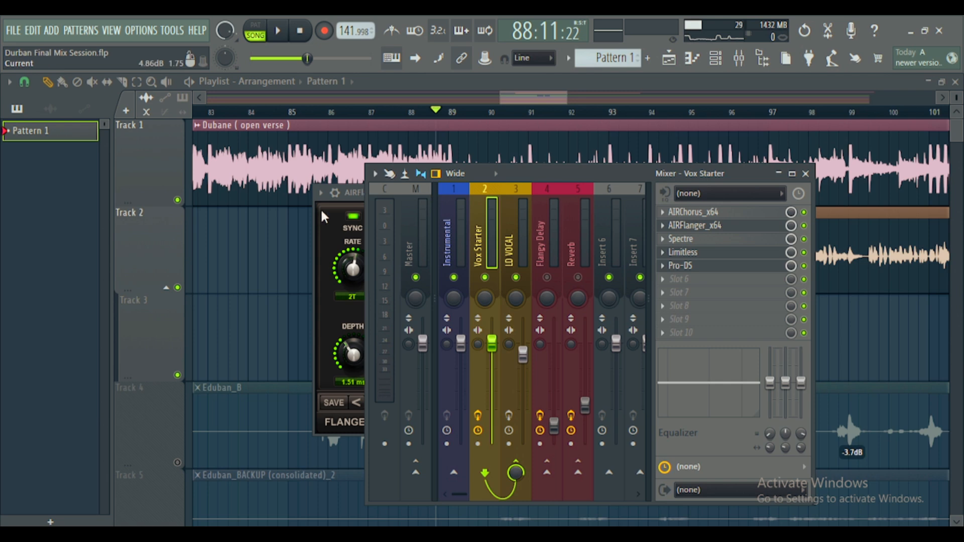
- Open Spectre on the Vox Starter track, position its window fully in view and examine its band settings
left_click(713, 239)
left_click_drag(551, 99, 563, 120)
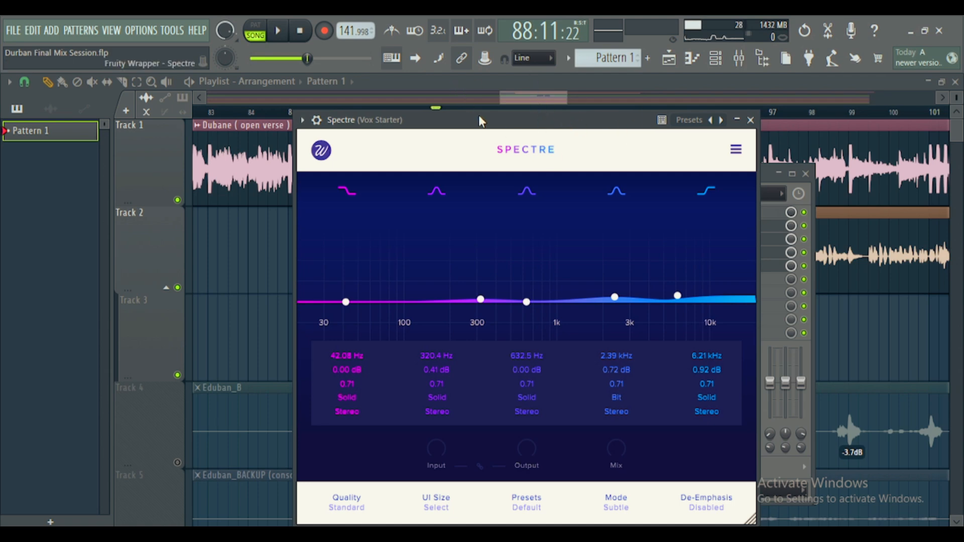
left_click_drag(478, 116, 496, 94)
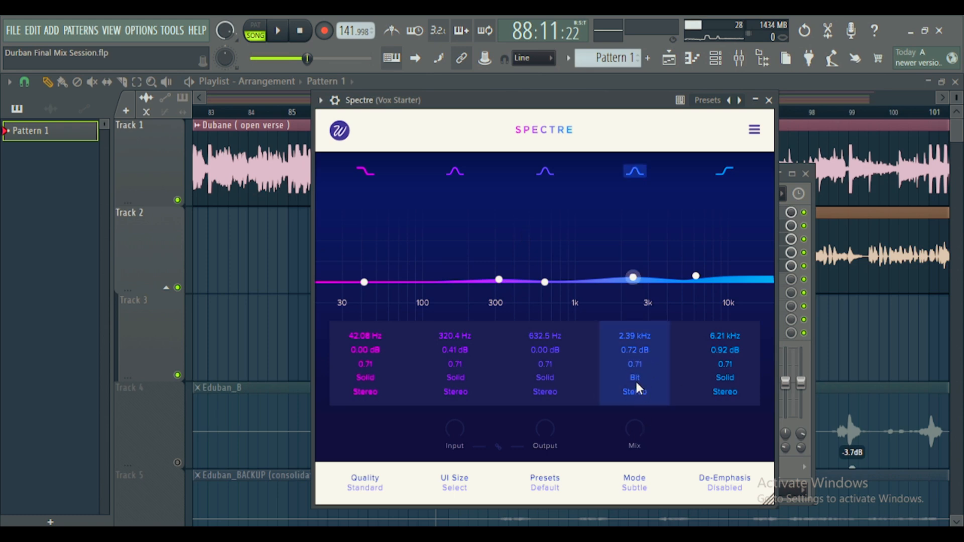
- Examine the saturation types chosen for Spectre's second, fourth and fifth bands on the Vox Starter track, and close the plugin
left_click(725, 379)
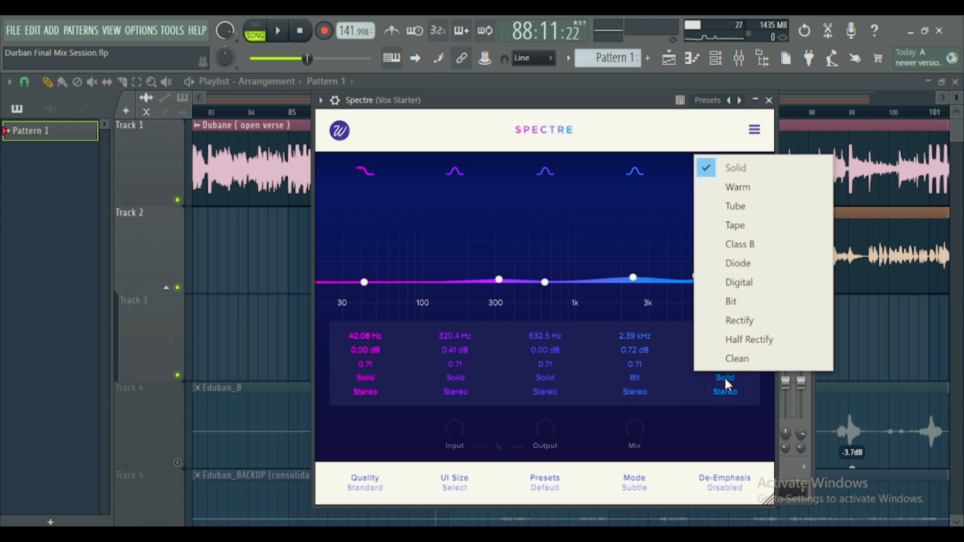
left_click(724, 376)
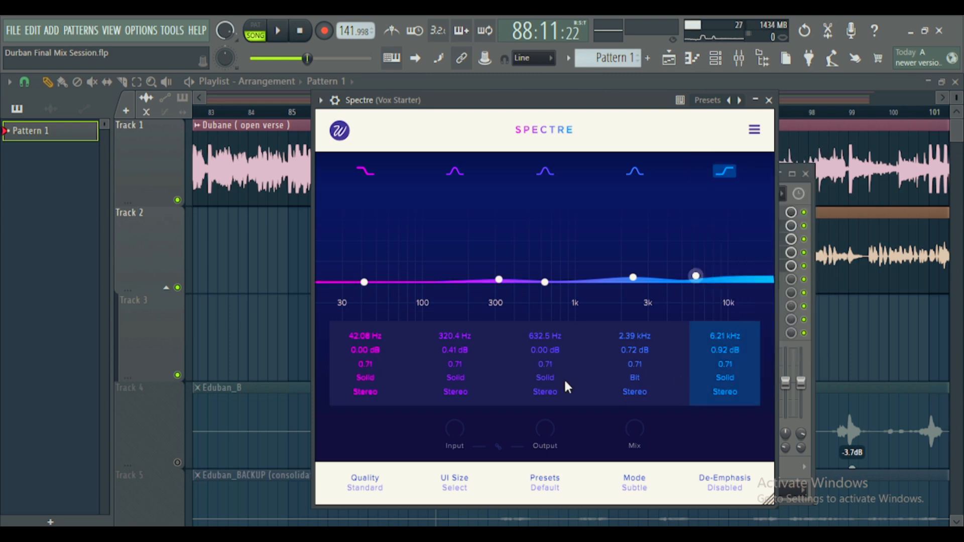
left_click(635, 379)
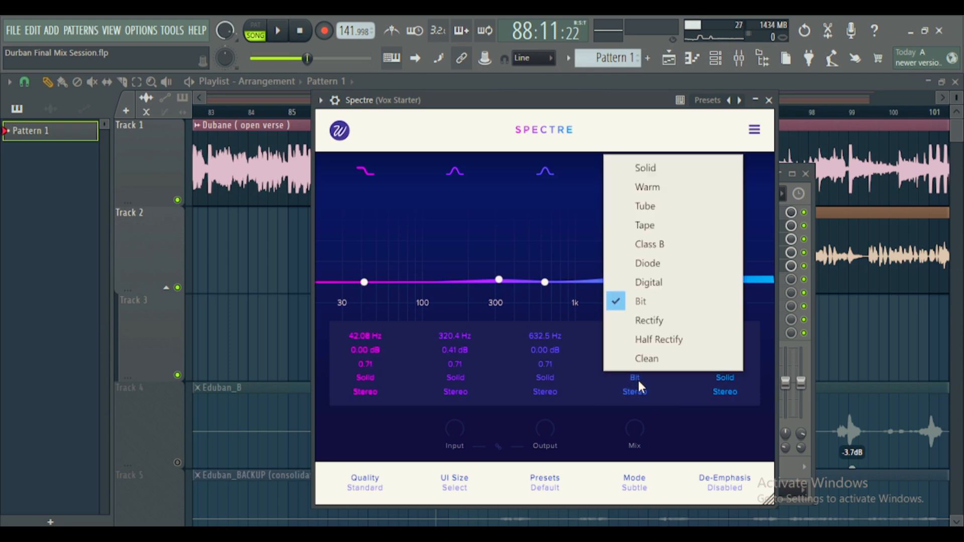
left_click(500, 271)
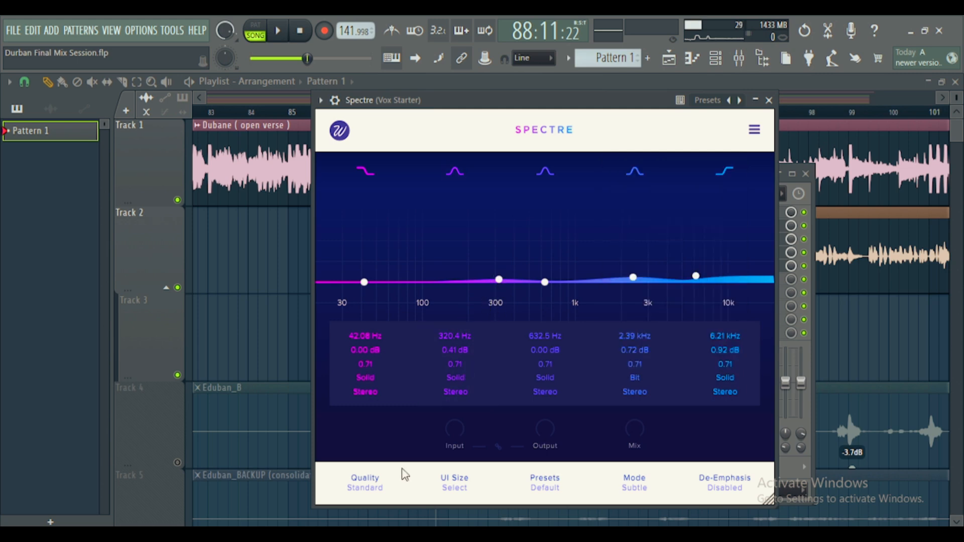
left_click(457, 376)
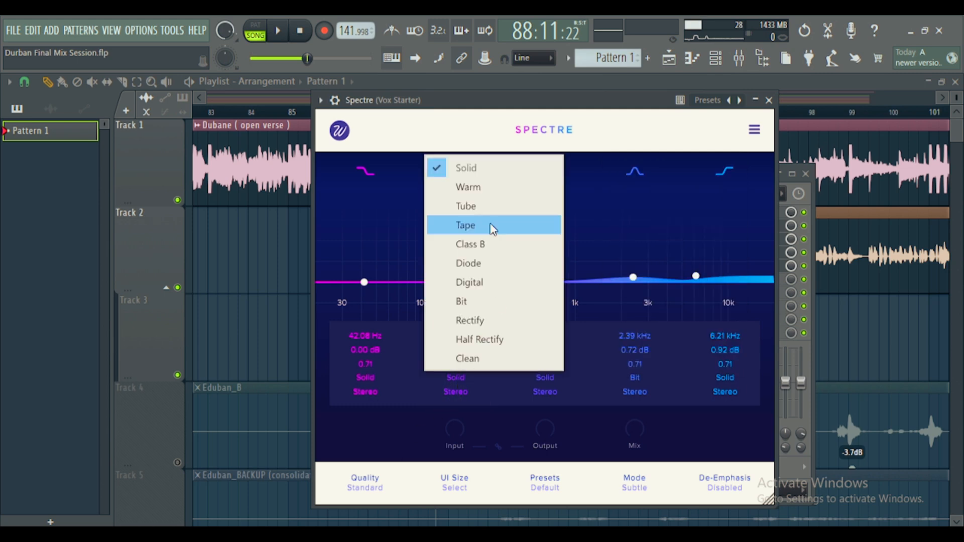
left_click(769, 101)
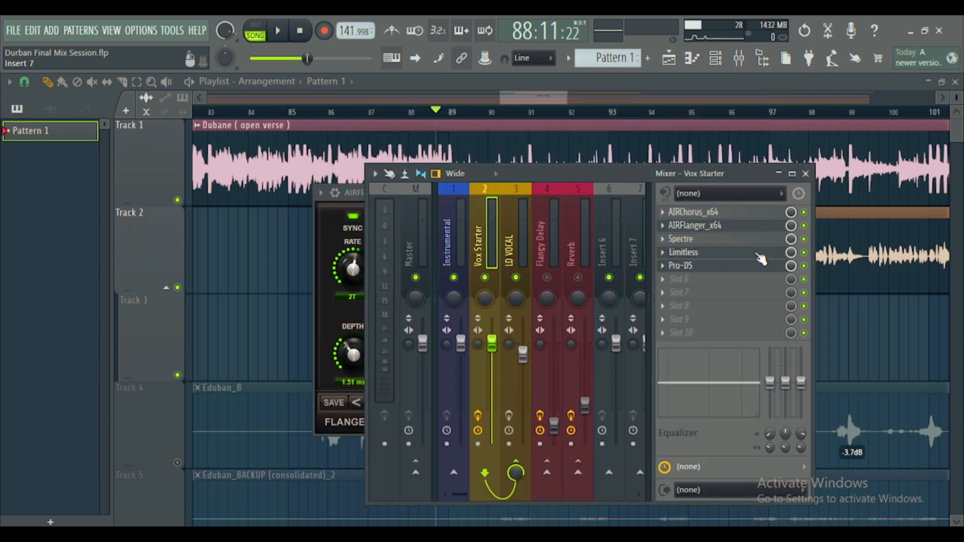
- Bring the mixer back up and examine the Limitless threshold, ceiling, release and style settings on the Vox Starter track
left_click(741, 253)
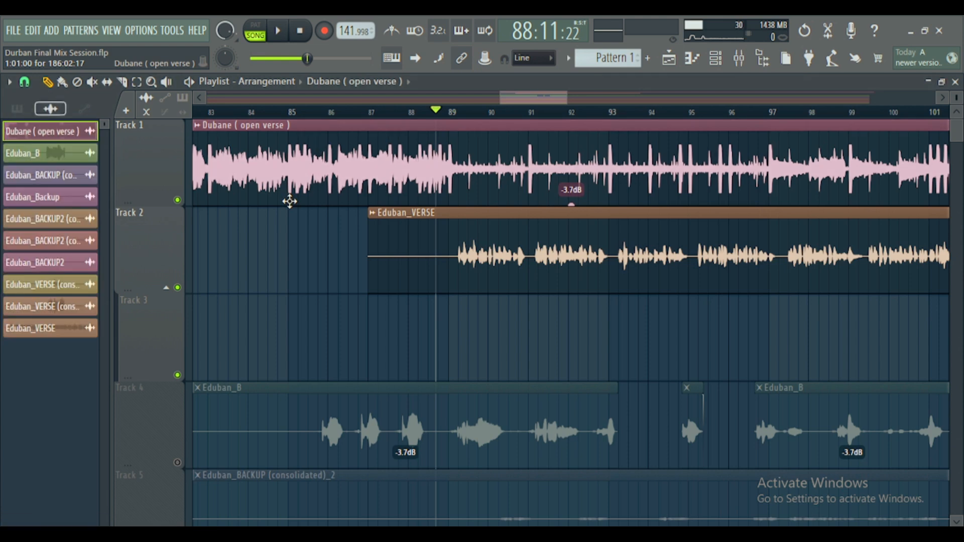
left_click(715, 57)
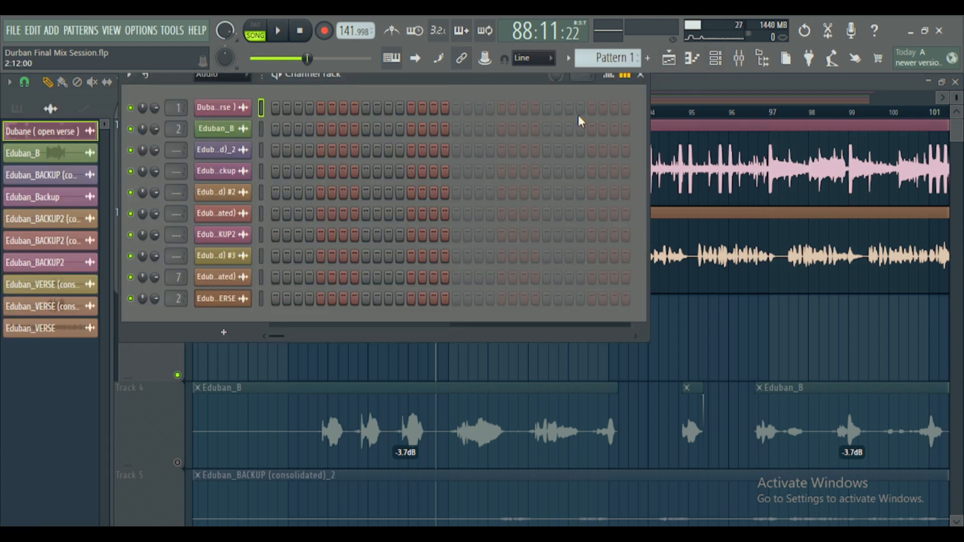
left_click(739, 58)
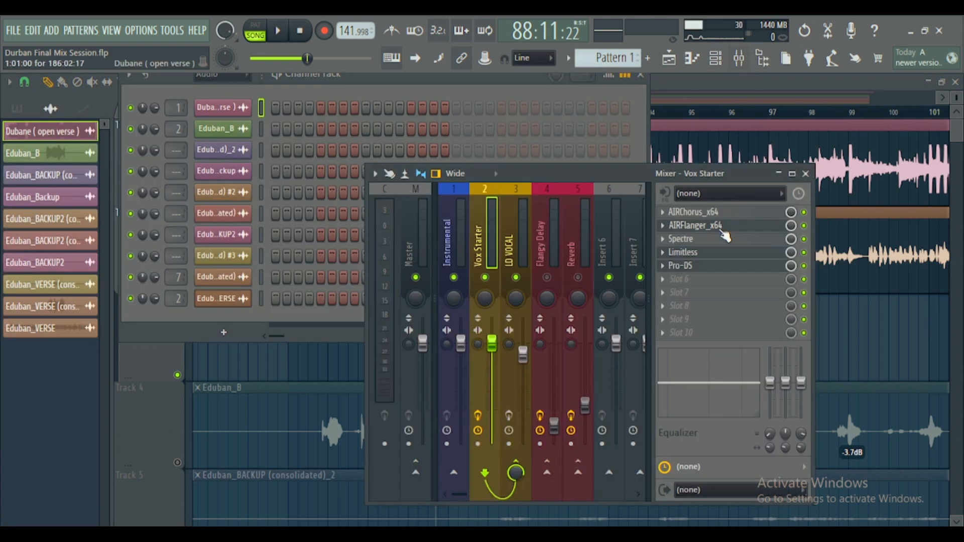
left_click(700, 252)
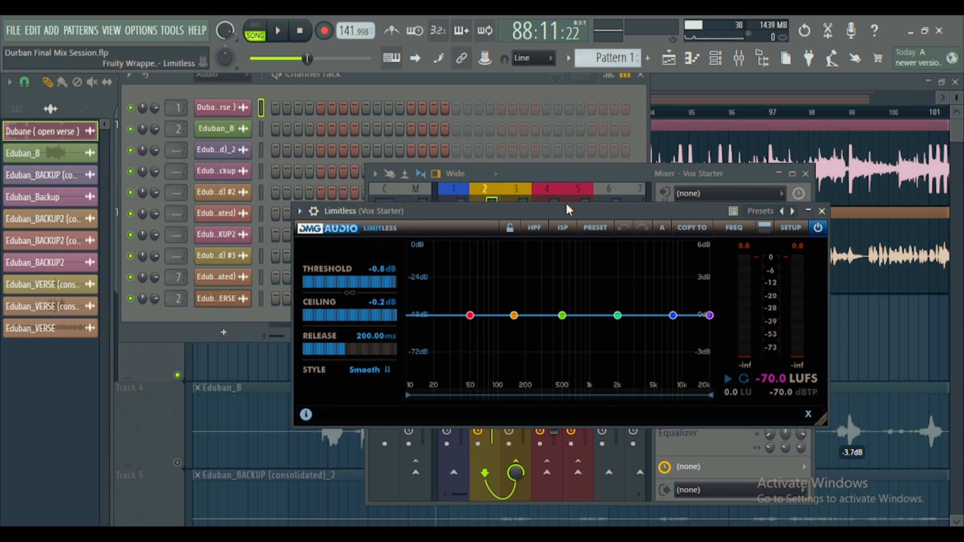
left_click(614, 174)
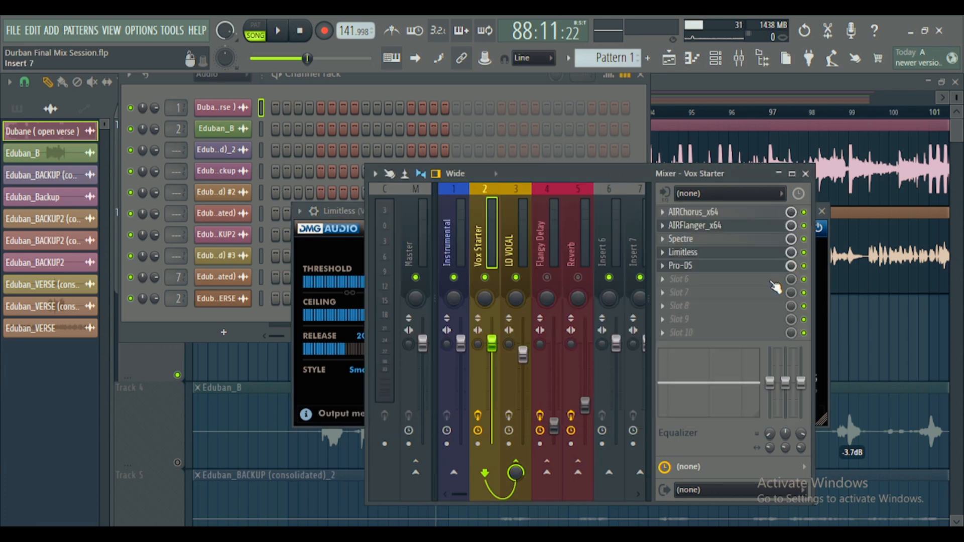
- Open Pro-DS on the Vox Starter track in full view, examine its settings and put away the channel rack
left_click(696, 271)
left_click_drag(282, 174, 484, 202)
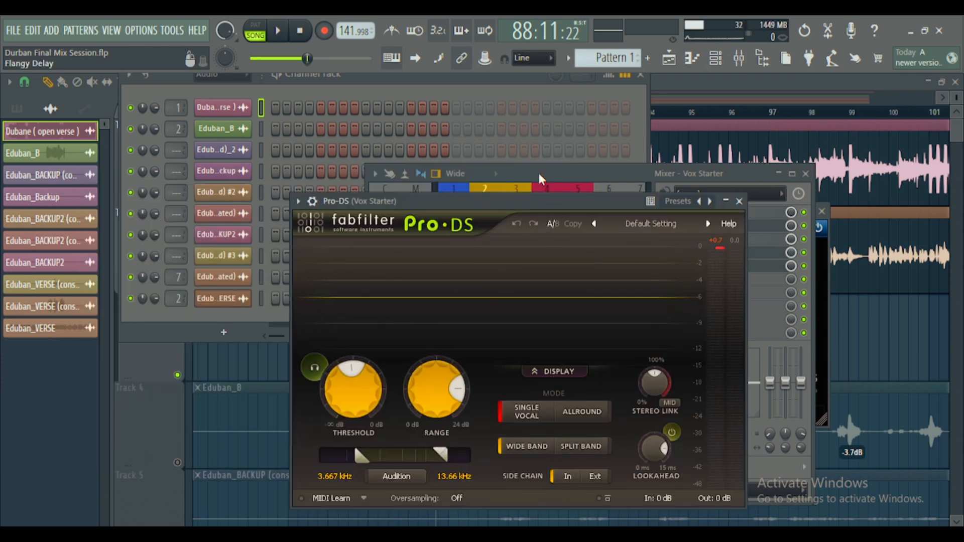
mouse_move(540, 204)
left_mouse_down()
mouse_move(538, 186)
mouse_move(526, 197)
left_mouse_up()
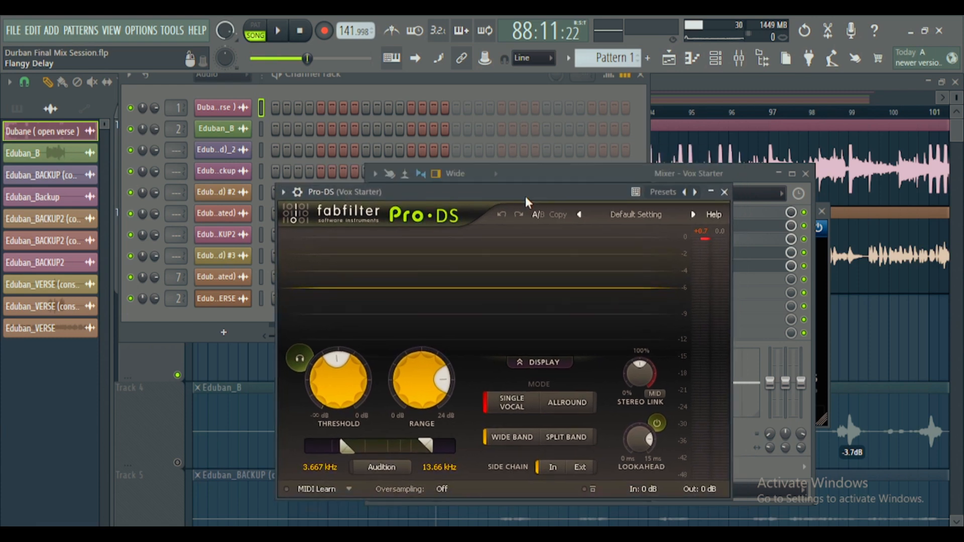
left_click(547, 174)
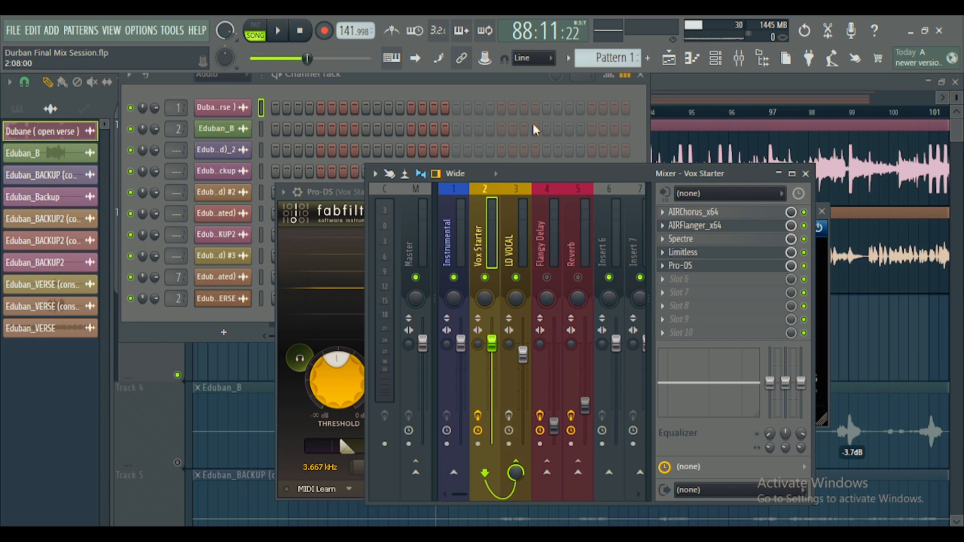
left_click(643, 76)
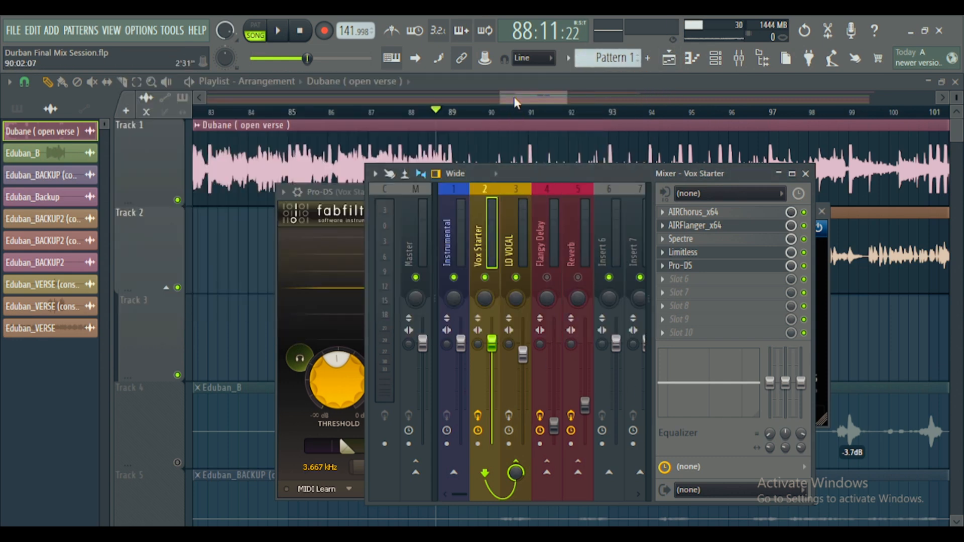
- Play the verse from about bar 89 with the mixer in view
left_click_drag(513, 98, 512, 98)
left_click(479, 114)
key("space")
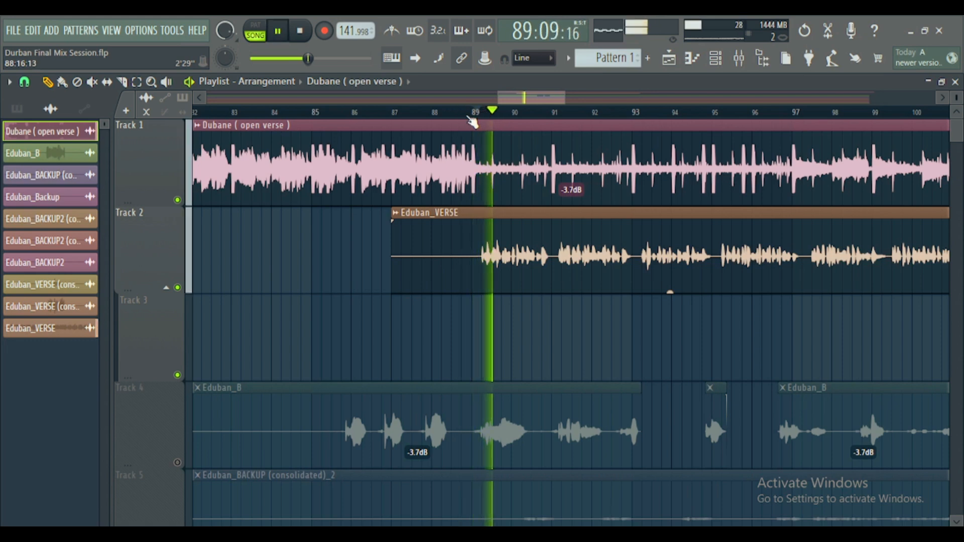
left_click(738, 58)
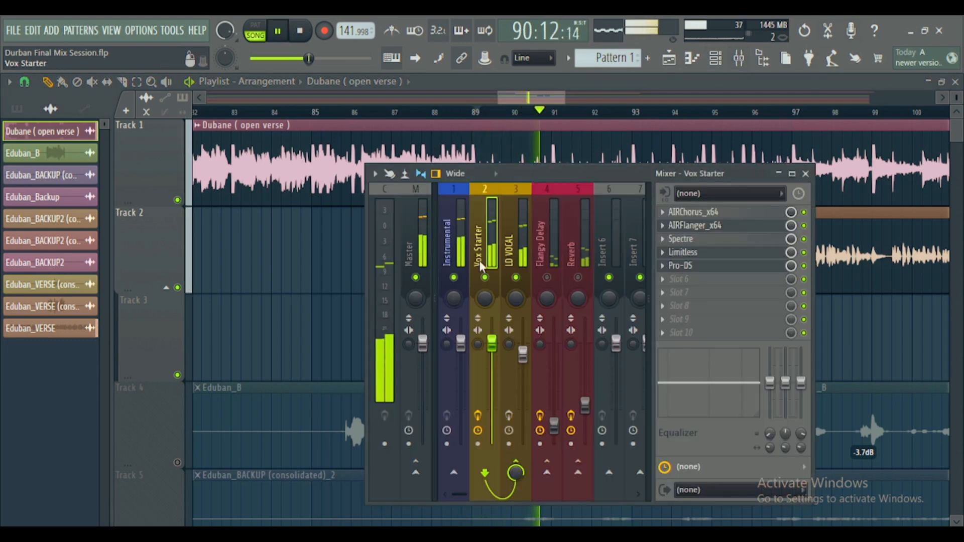
- Mute the Instrumental mixer track and compare the vocal with the Vox Starter effects off and on before stopping playback
left_click(454, 278)
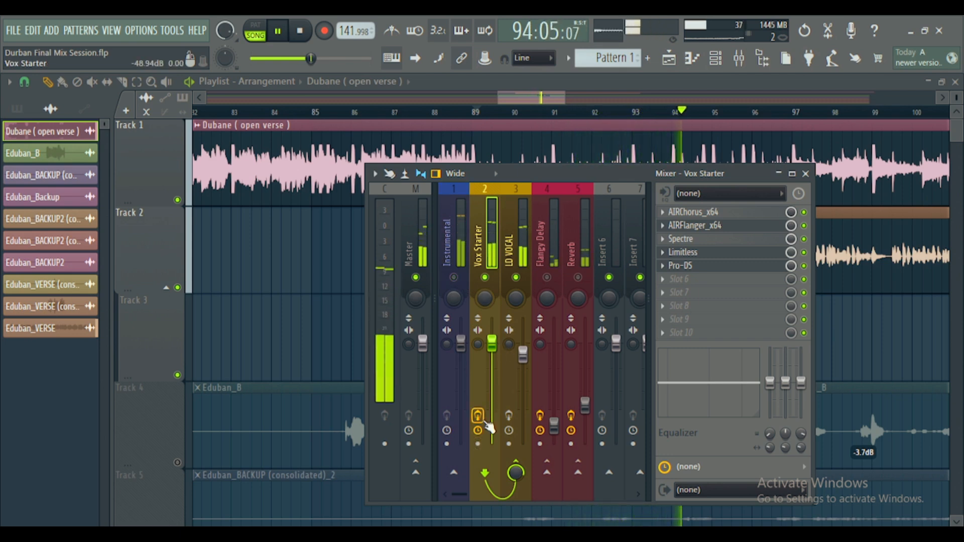
left_click(484, 420)
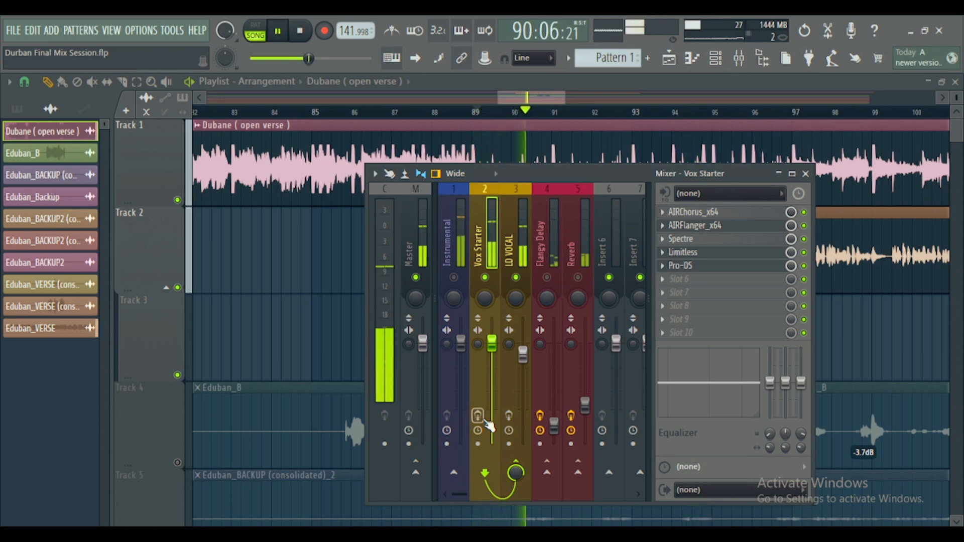
left_click(485, 421)
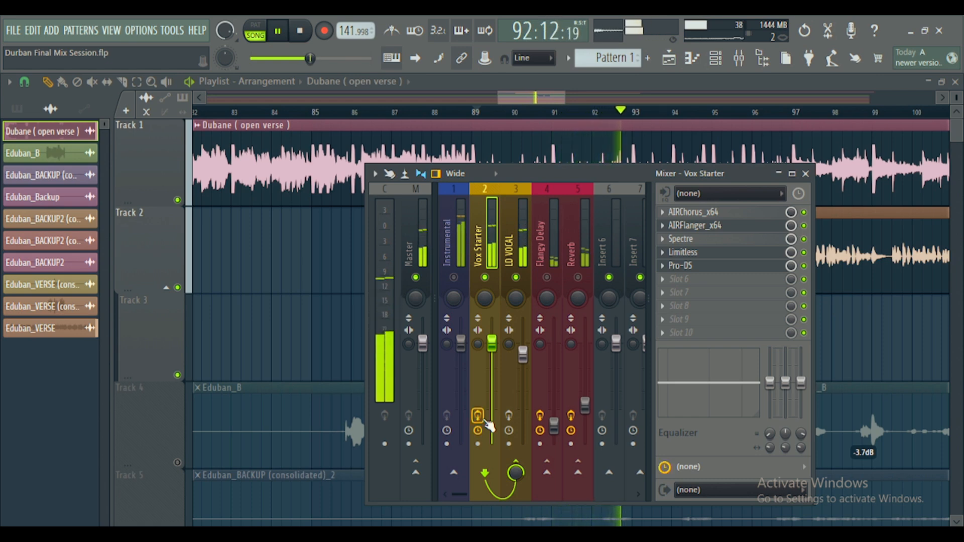
key("space")
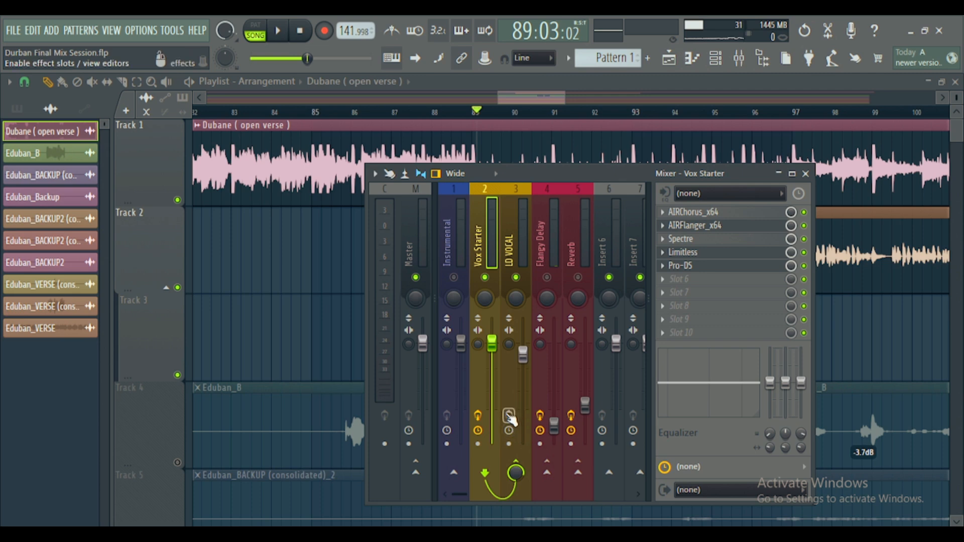
- Turn off every LD VOCAL effect except the first Fruity parametric EQ 2 and examine that equalizer's curve
left_click(508, 248)
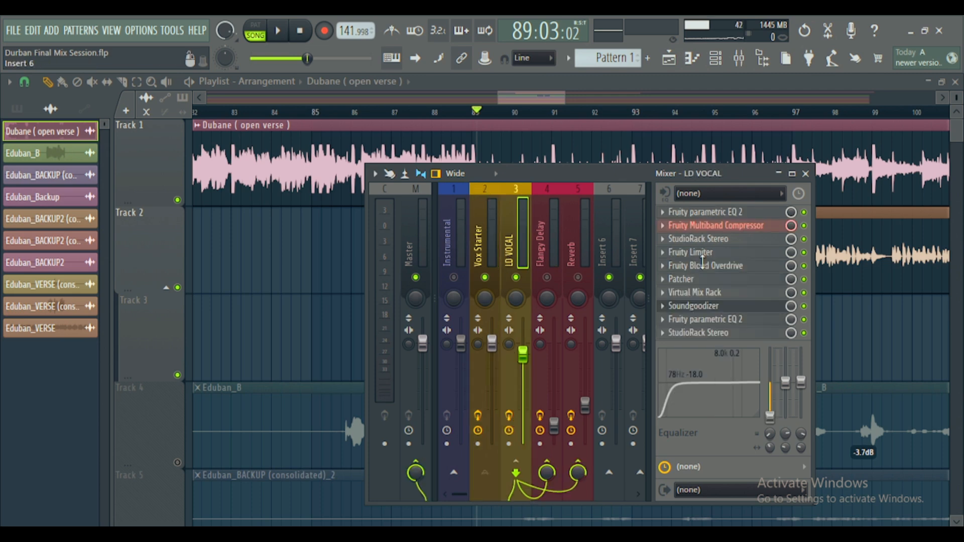
left_click_drag(804, 333, 807, 234)
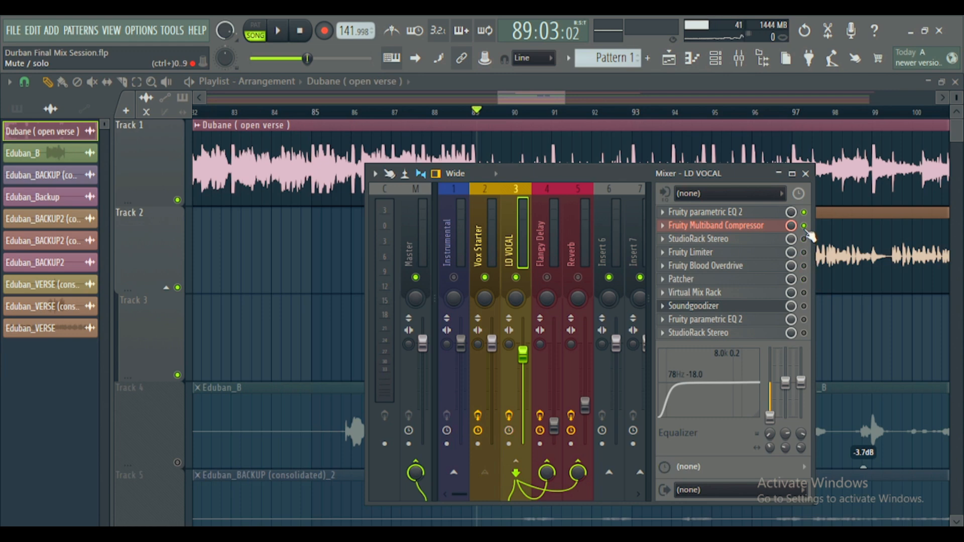
left_click(753, 212)
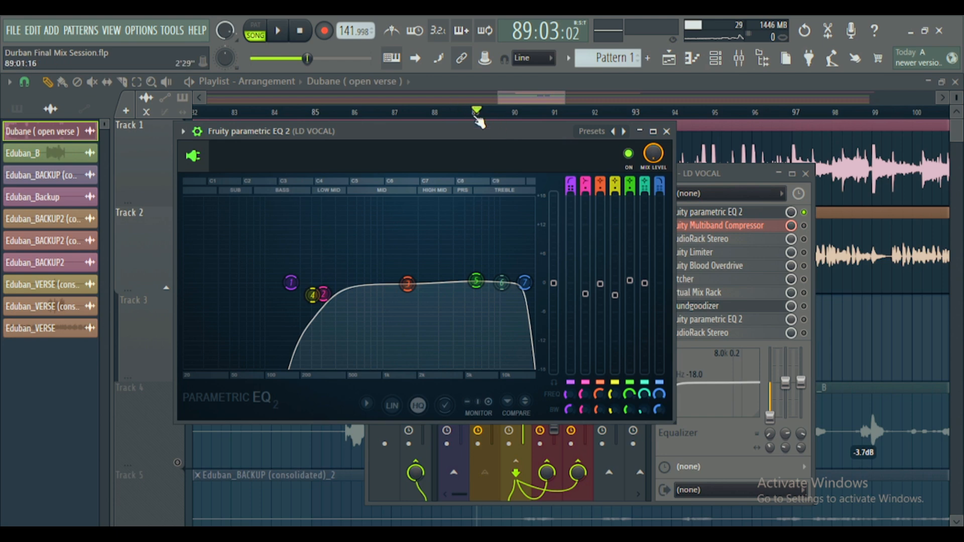
left_click_drag(454, 136, 513, 158)
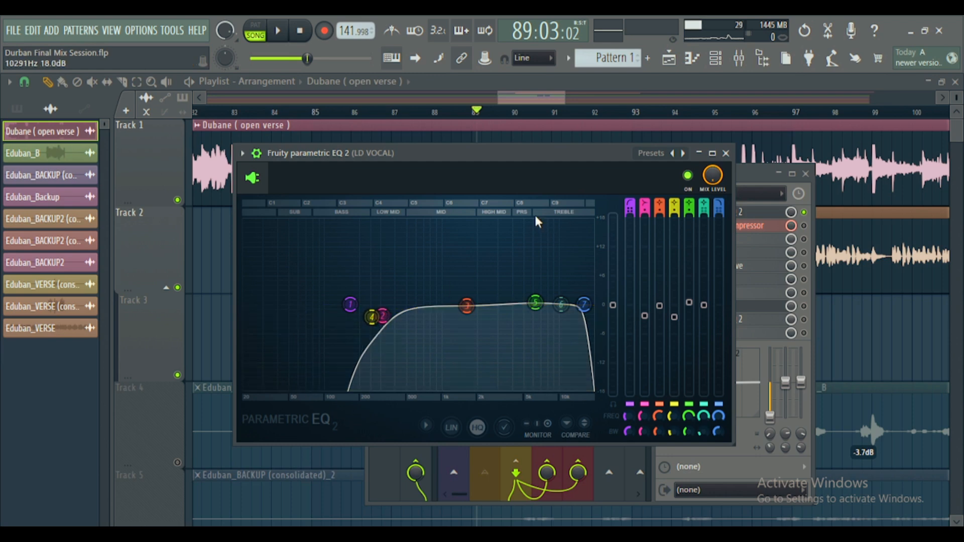
left_click(728, 155)
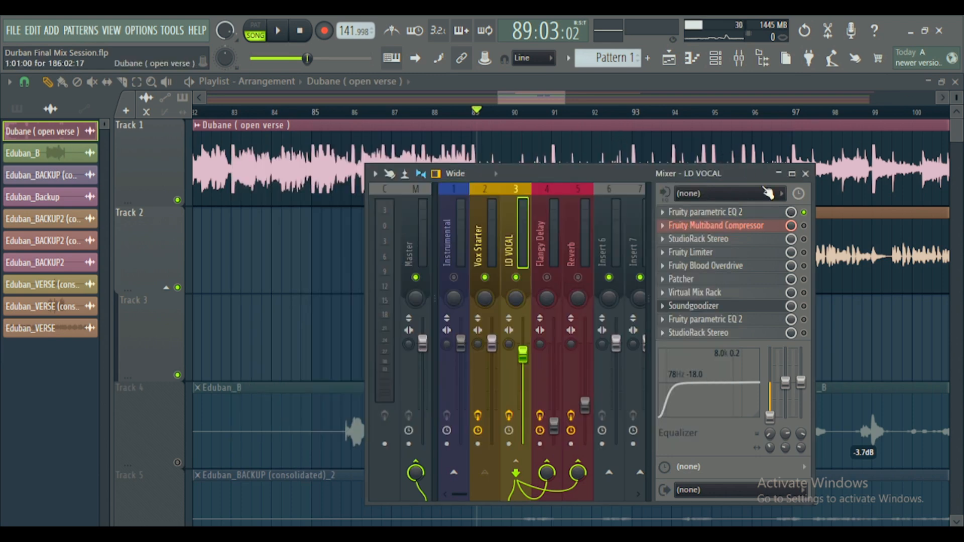
- Turn on Fruity Multiband Compressor on the LD VOCAL track and examine its band settings and preset list
left_click(779, 231)
left_click_drag(471, 194, 509, 245)
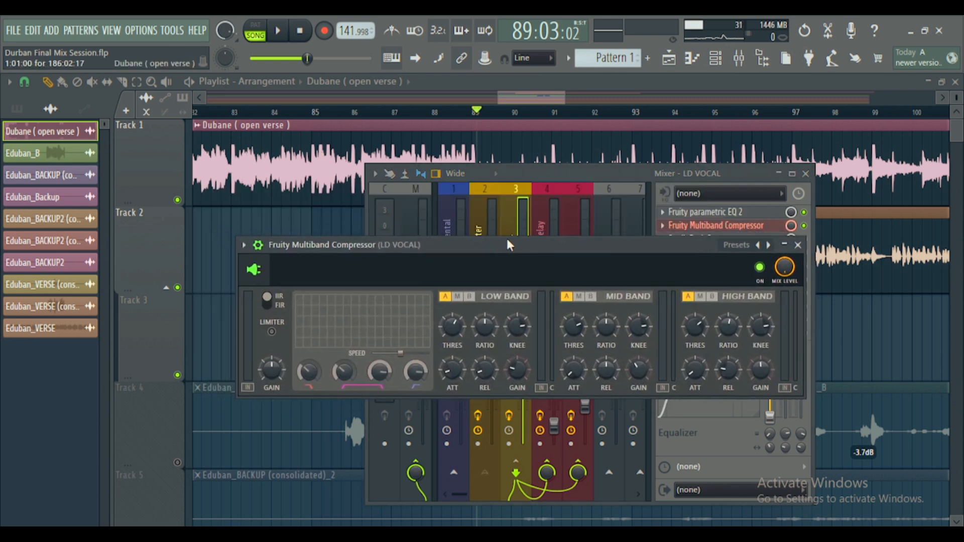
right_click(762, 254)
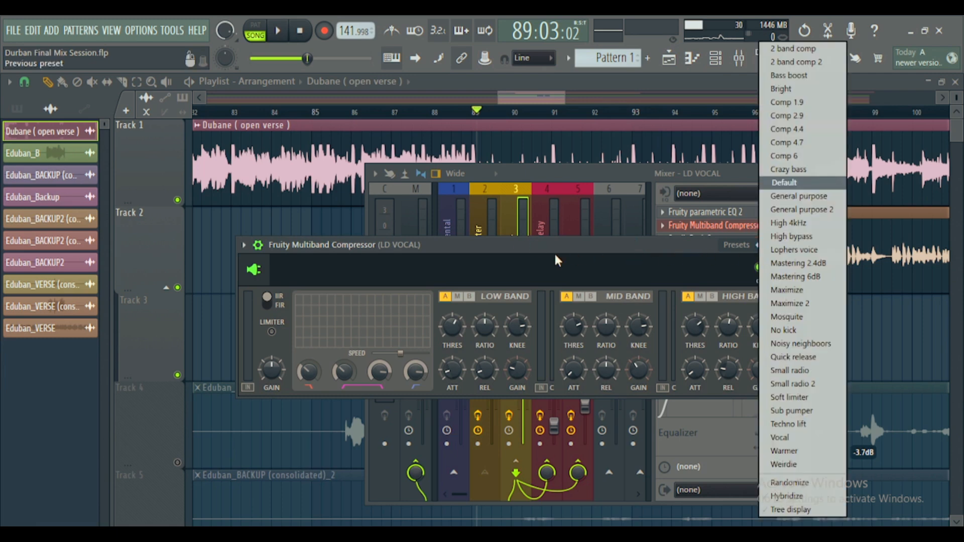
left_click(601, 242)
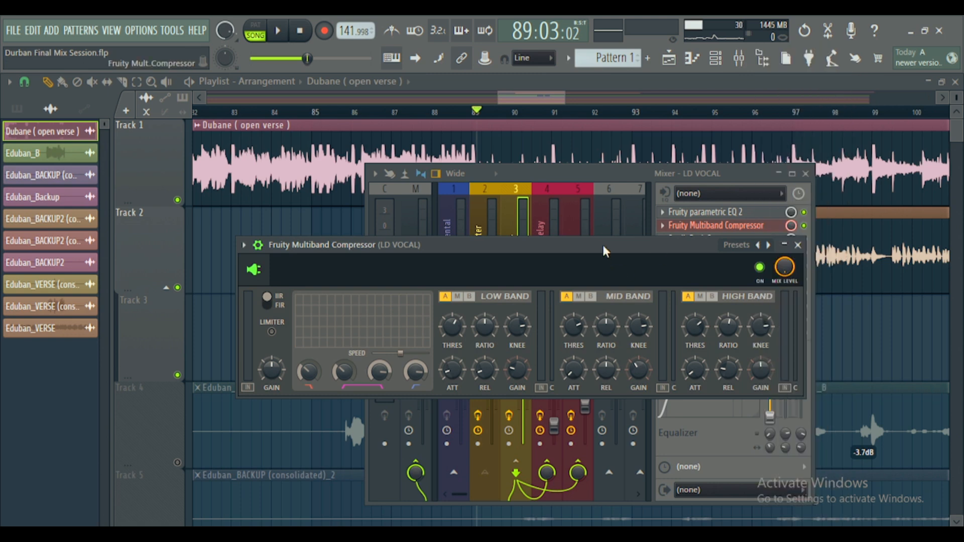
left_click(623, 172)
- Turn on the first StudioRack Stereo on the LD VOCAL track and open it in full view
left_click(804, 239)
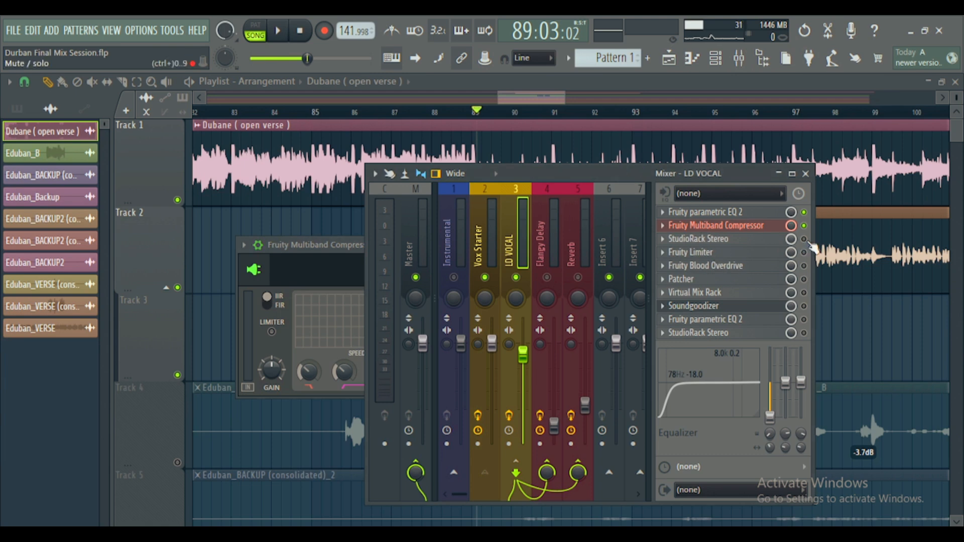
left_click(766, 239)
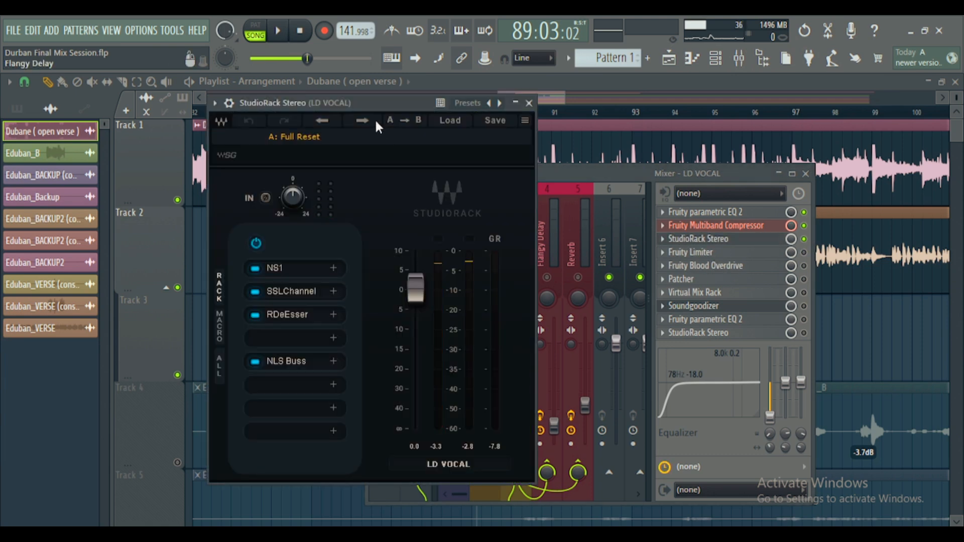
left_click_drag(370, 101, 535, 108)
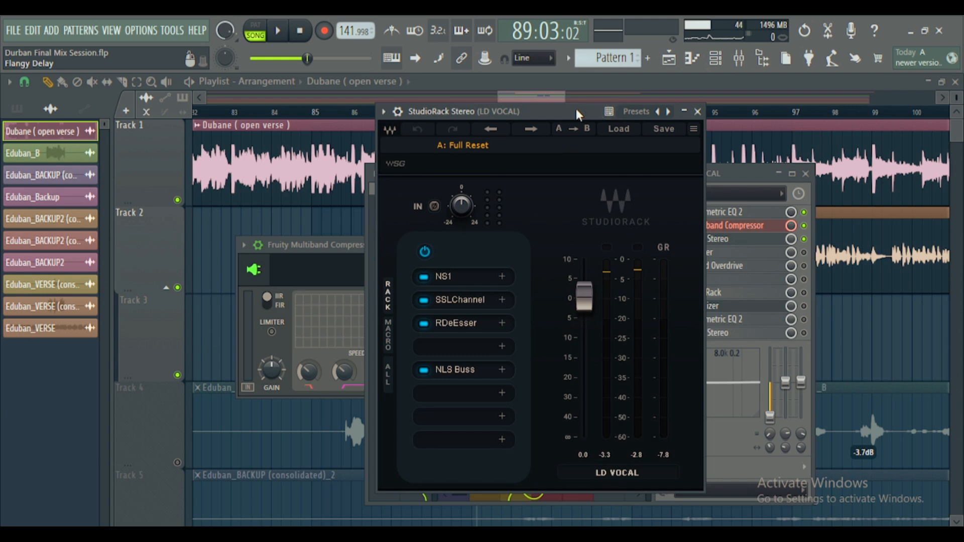
- Open the NS1 noise suppressor from the StudioRack chain and examine its fader setting
left_click(451, 276)
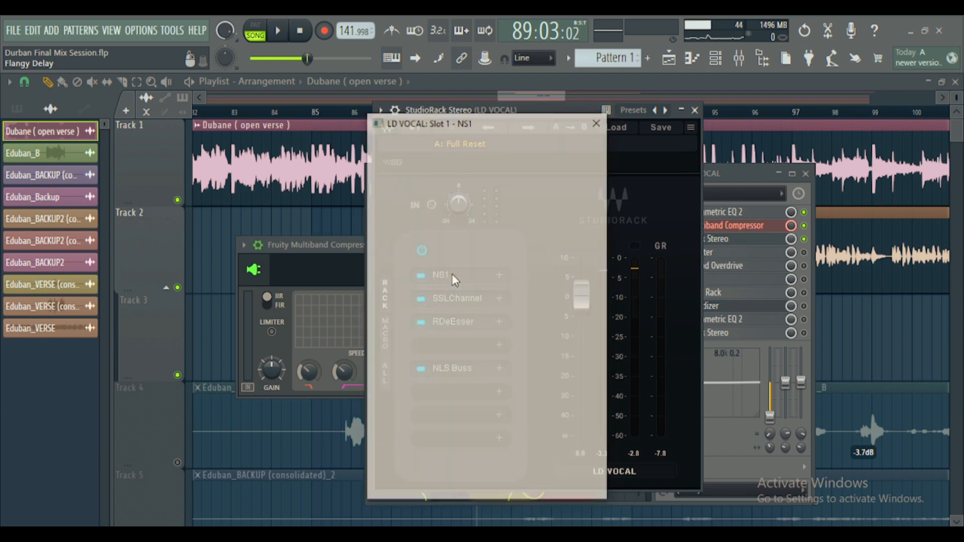
left_click(598, 120)
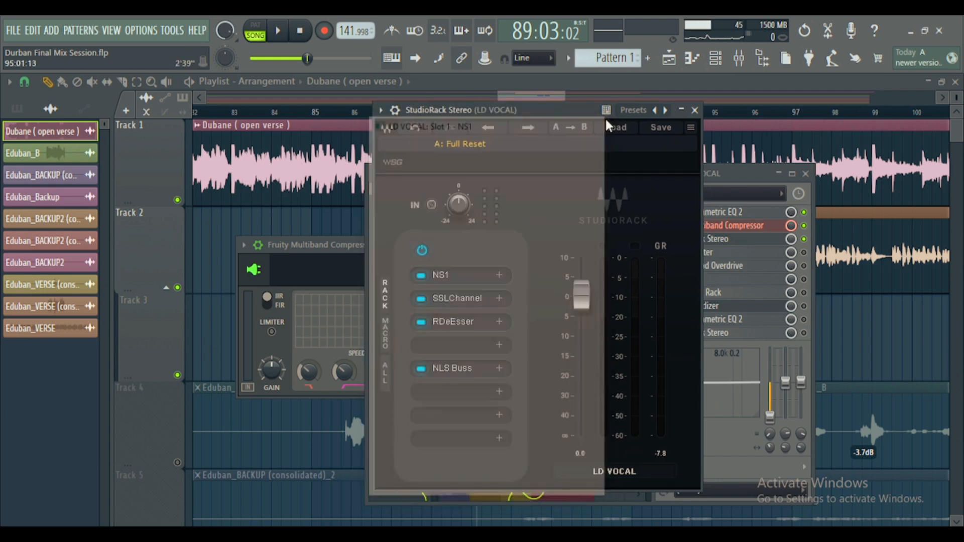
left_click(451, 270)
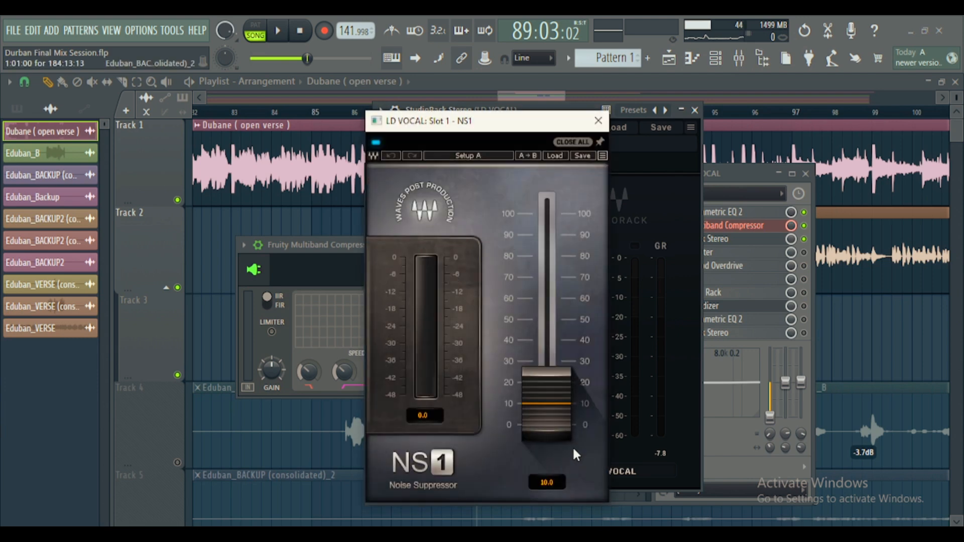
- Close the NS1 noise suppressor and open SSLChannel from the StudioRack chain in full view
left_click(558, 413)
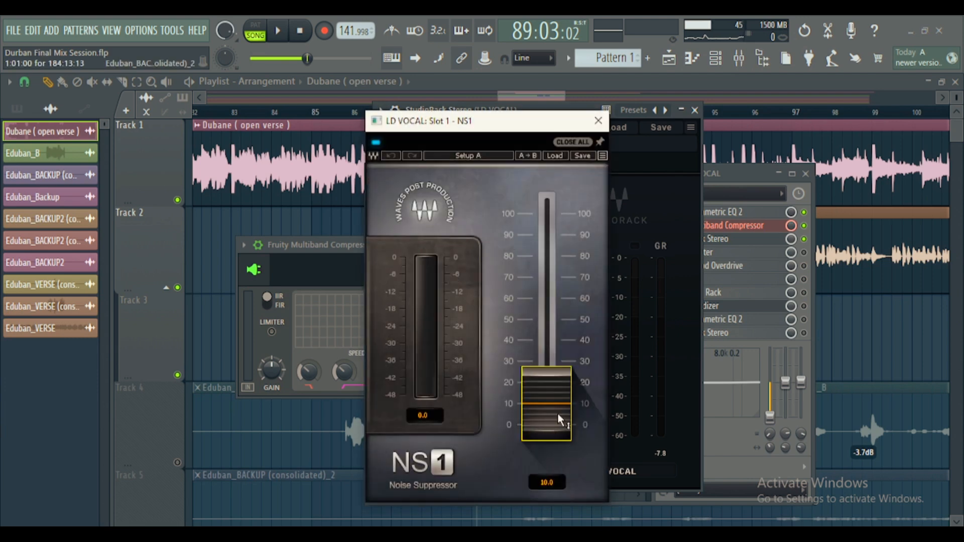
left_click(605, 124)
left_click(599, 121)
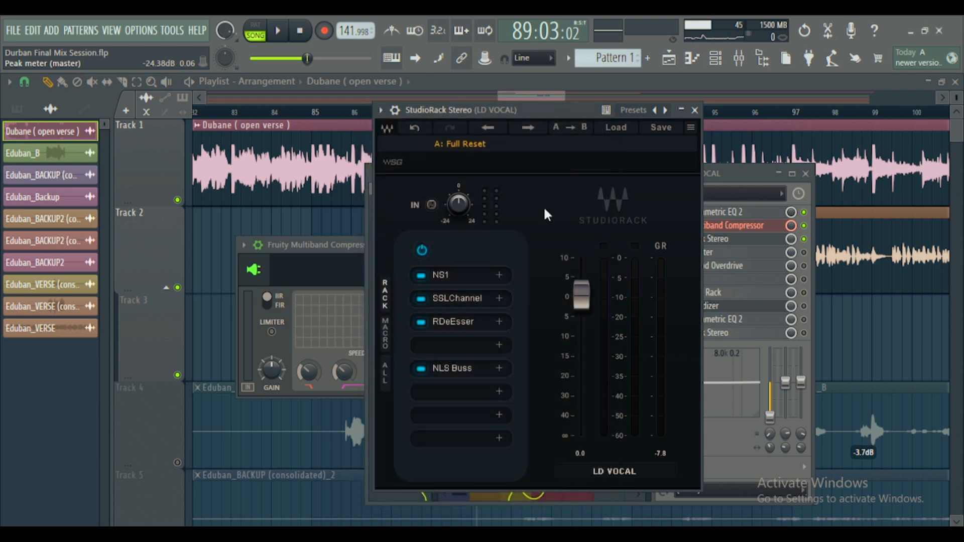
left_click(459, 298)
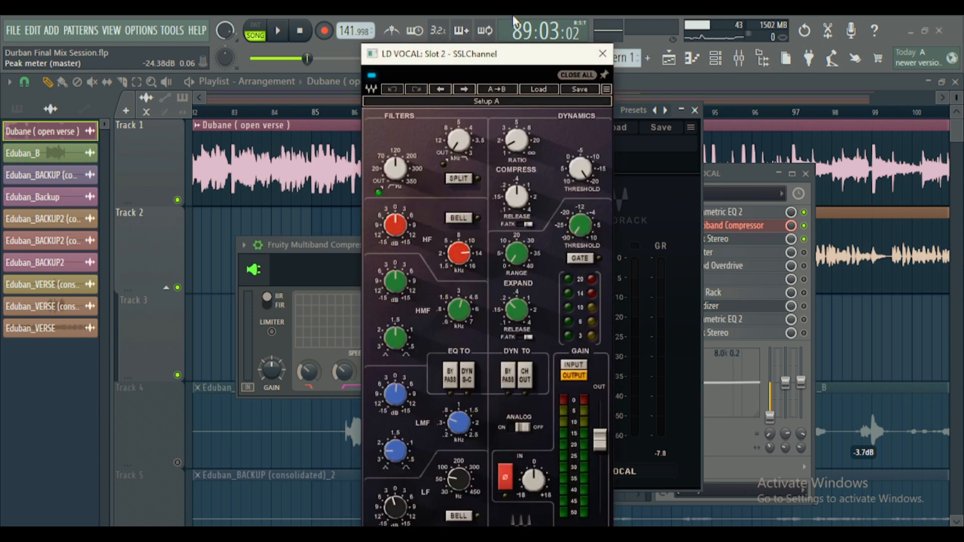
left_click_drag(490, 59, 511, 32)
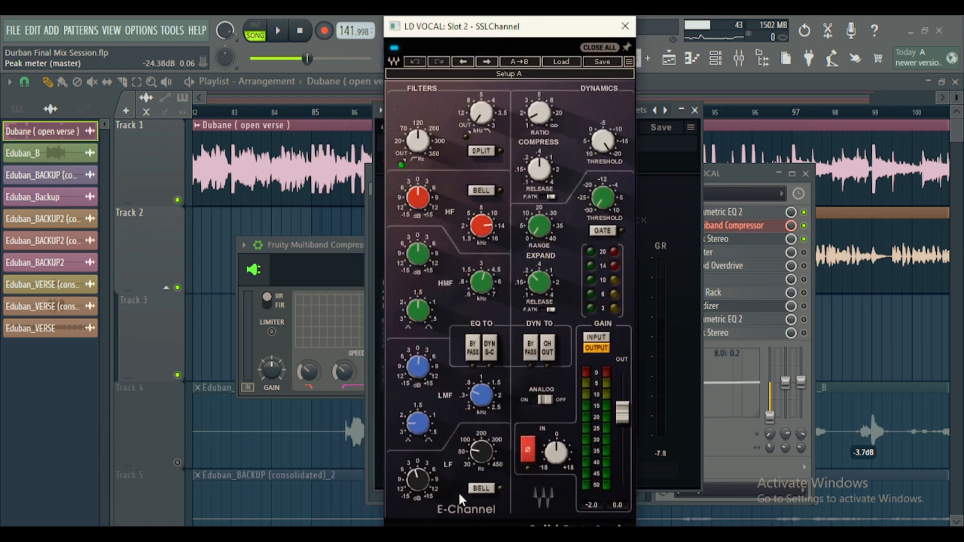
- Examine SSLChannel's LF frequency and gain, LMF frequency and gain, and low-cut filter settings
left_click(477, 456)
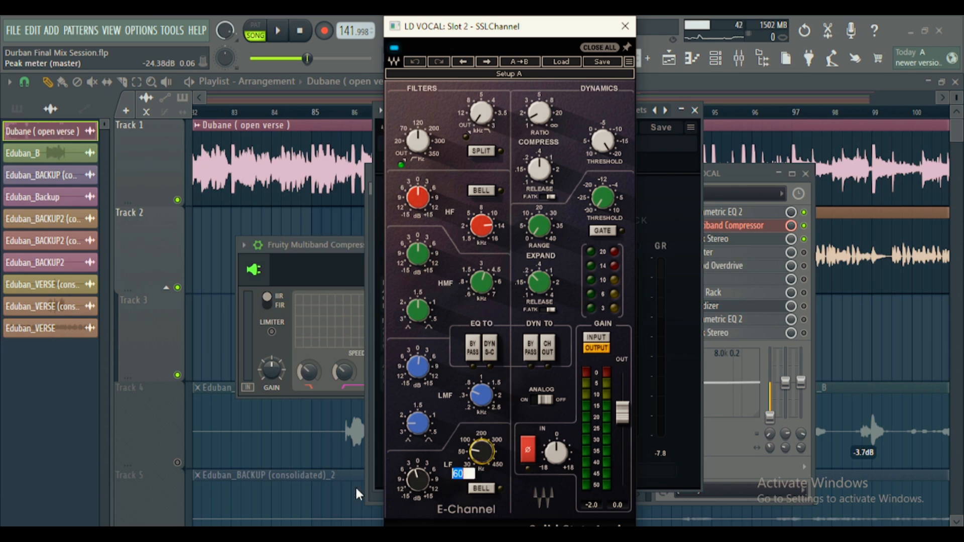
left_click(413, 485)
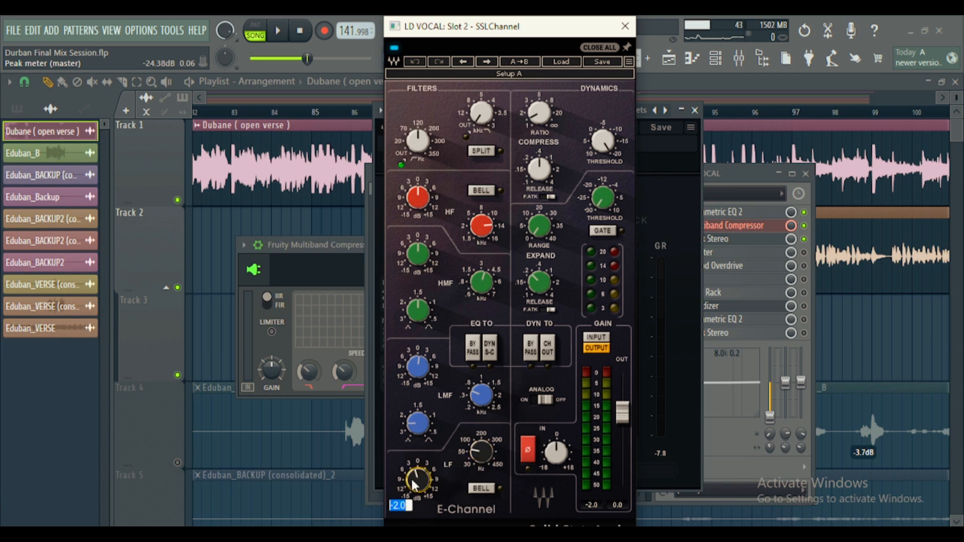
left_click(480, 399)
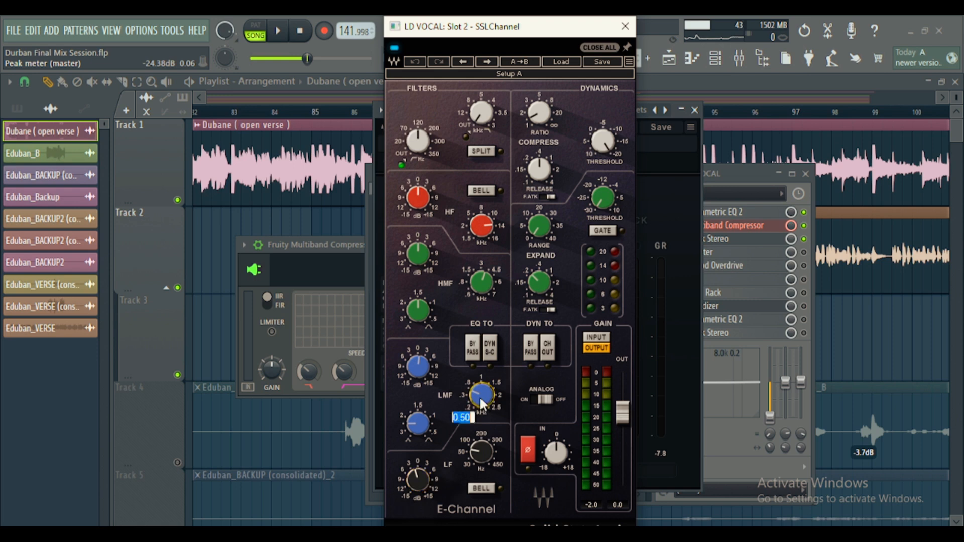
left_click(415, 371)
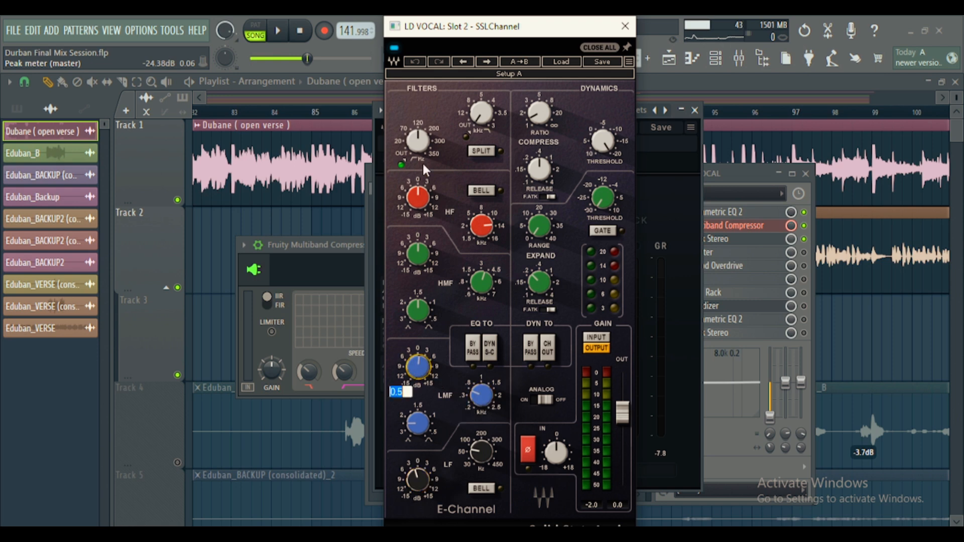
left_click(416, 135)
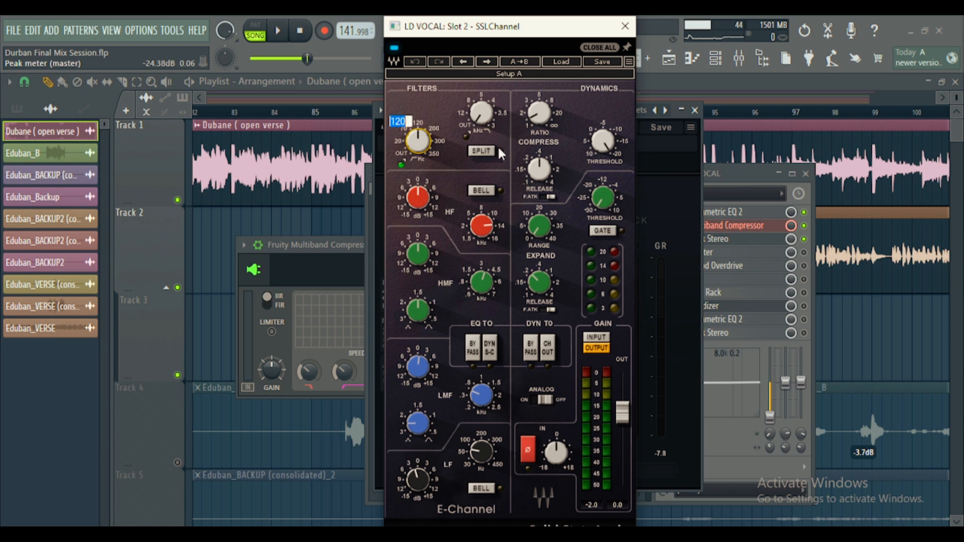
- Examine SSLChannel's compressor threshold and ratio, and play the song to check the gain-reduction lights
left_click(521, 33)
left_click_drag(601, 137, 601, 142)
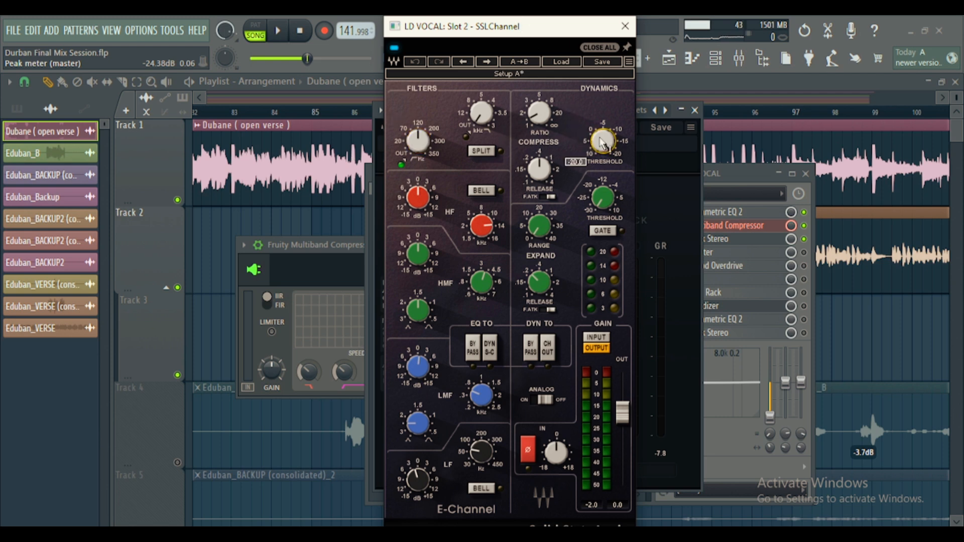
left_click(547, 113)
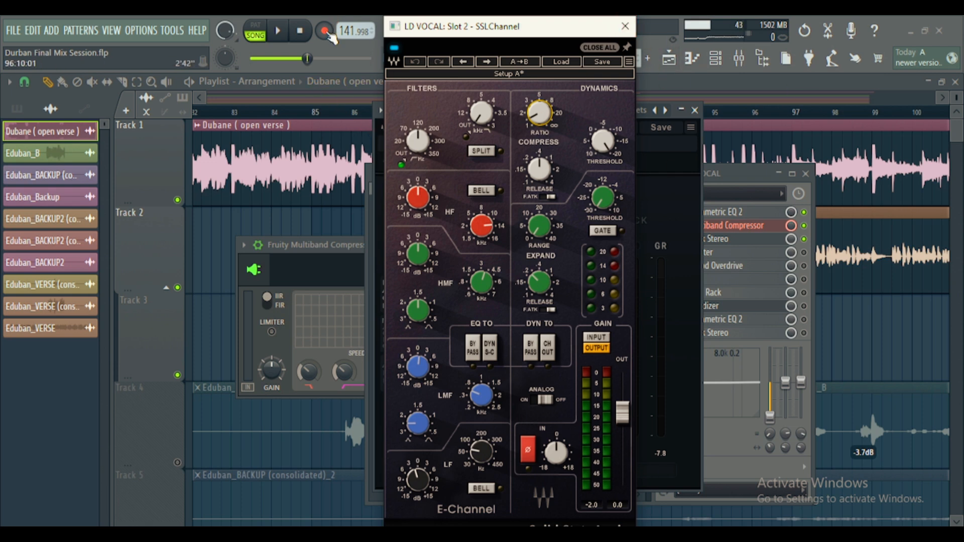
left_click(284, 35)
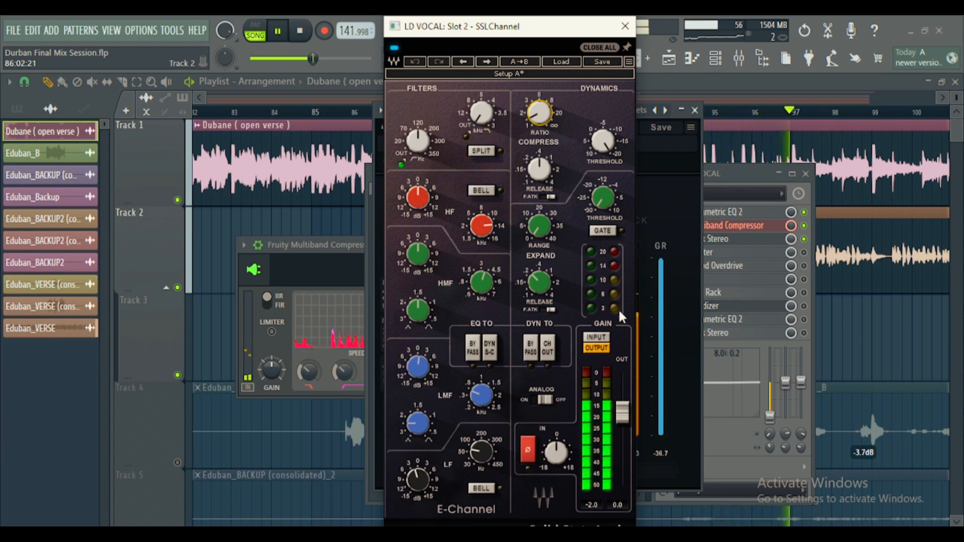
key("space")
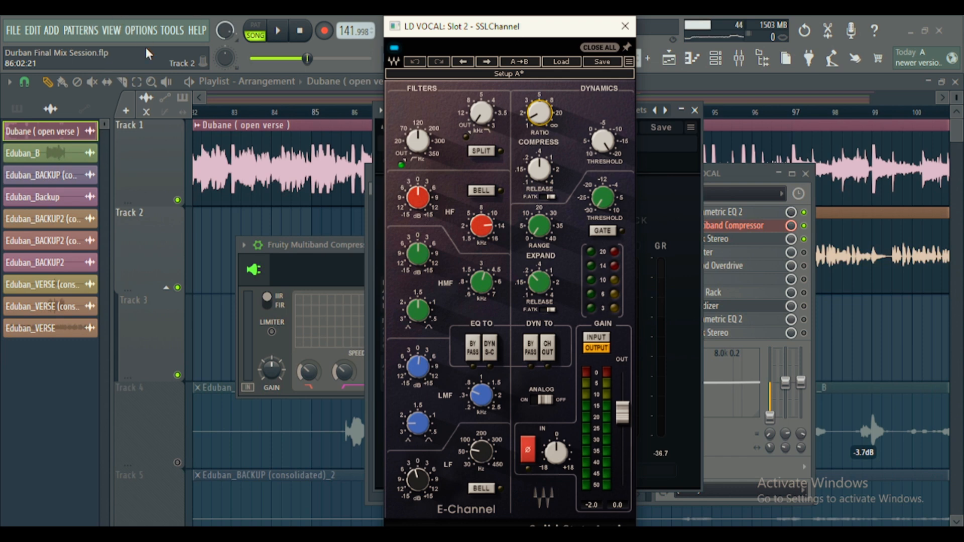
left_click(280, 33)
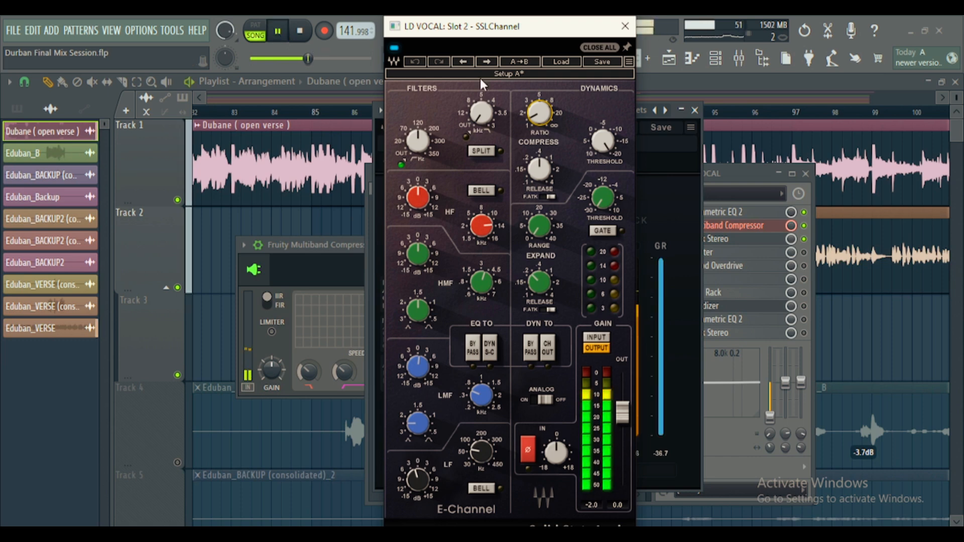
- Try a compressor ratio of about 4.8 in SSLChannel during playback, and turn it back down
left_click_drag(539, 112, 540, 107)
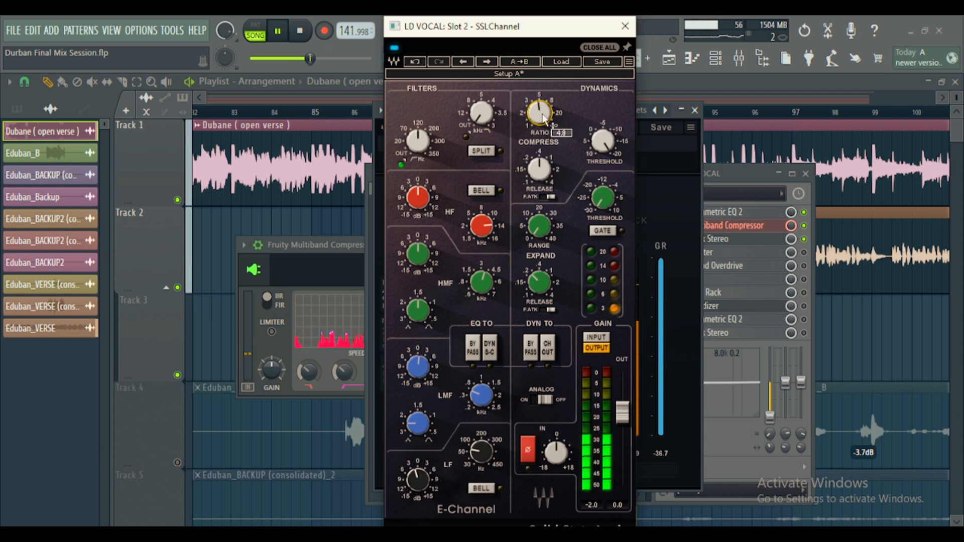
key("space")
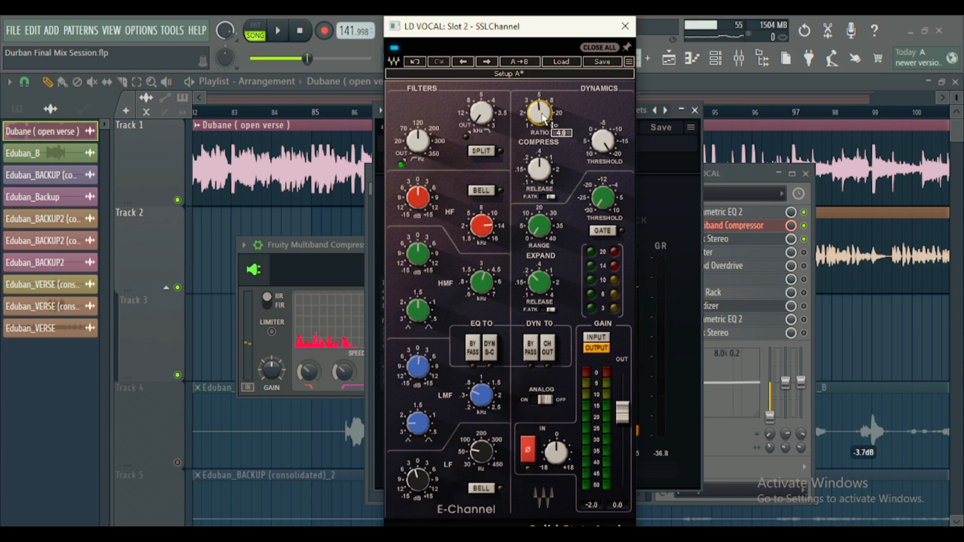
left_click_drag(542, 117, 543, 123)
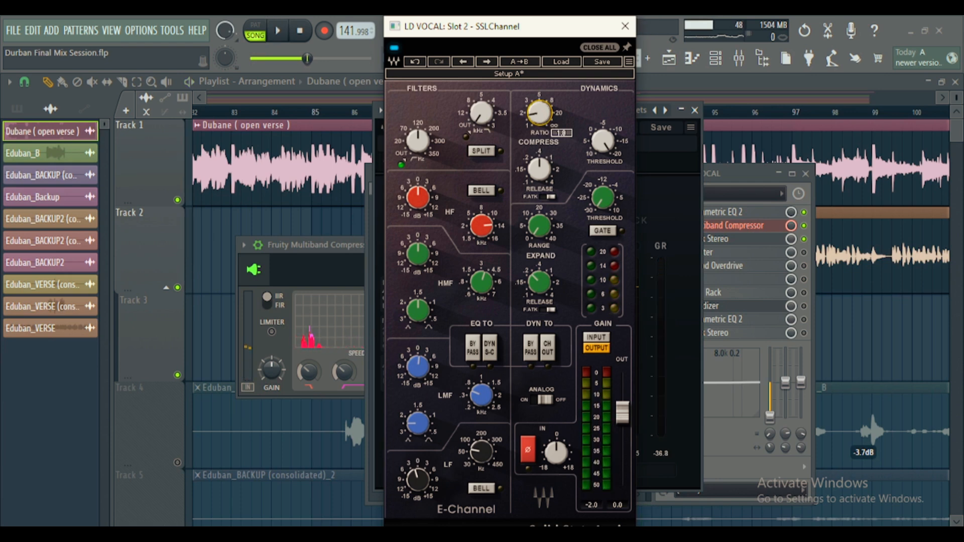
key("space")
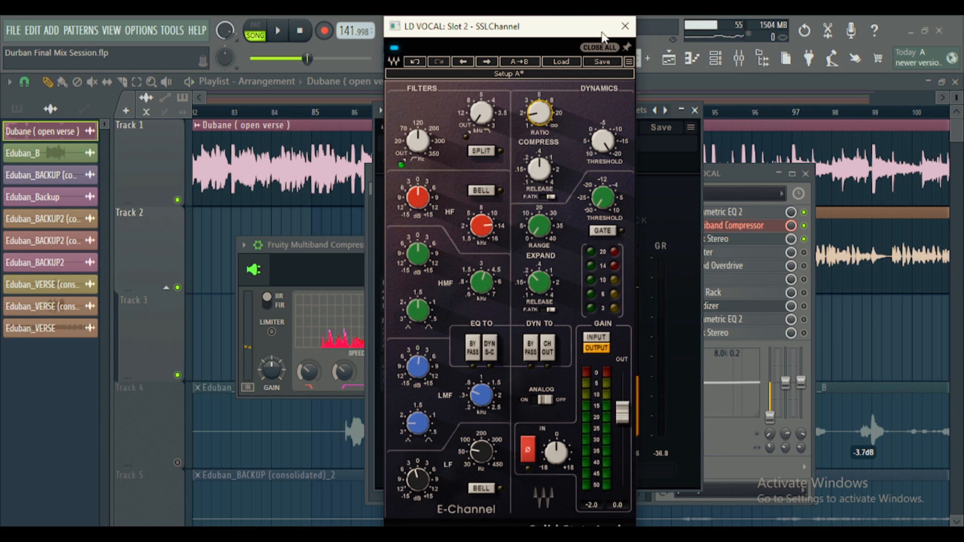
- Close SSLChannel, open RDeEsser from the StudioRack chain to examine its threshold, range and frequency settings, and close it
left_click(625, 26)
key("space")
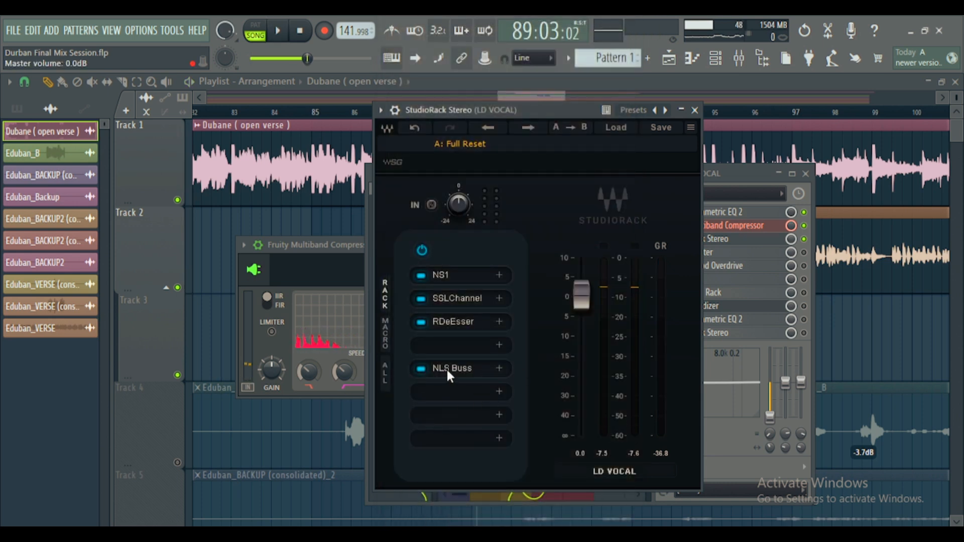
left_click(472, 324)
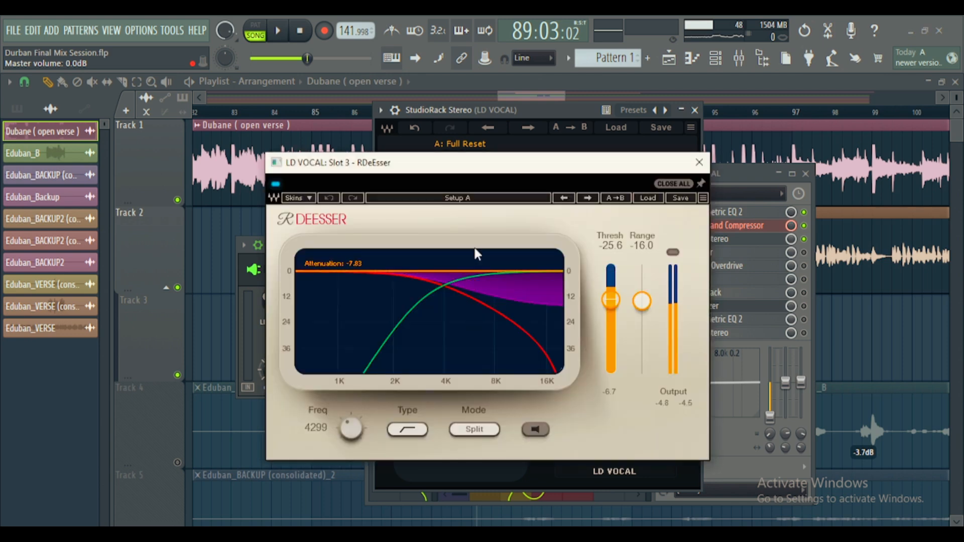
left_click_drag(515, 170, 541, 174)
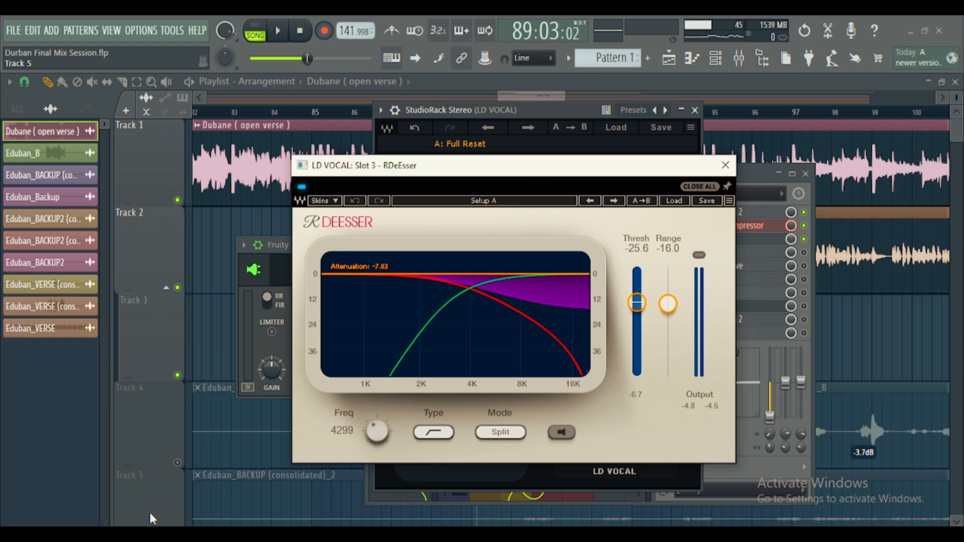
left_click_drag(584, 173, 561, 170)
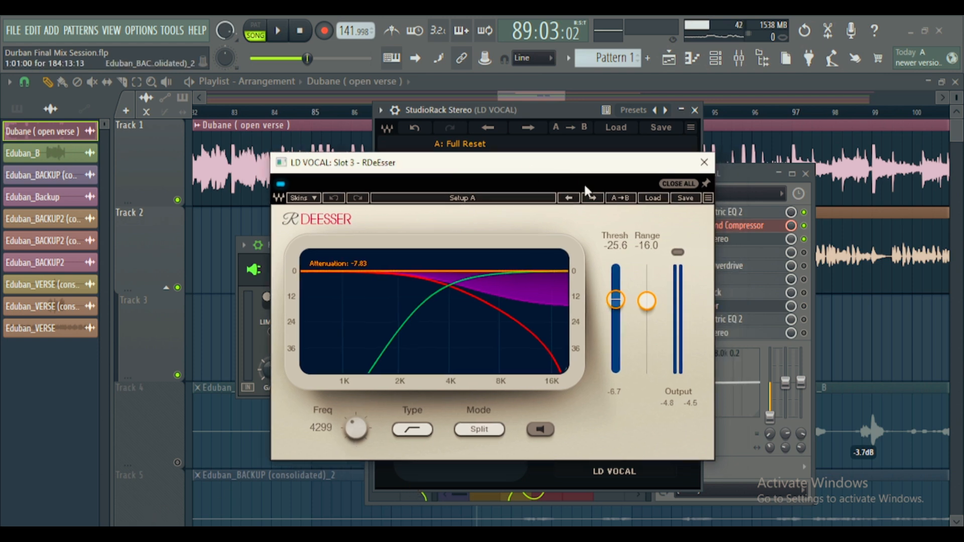
left_click(706, 163)
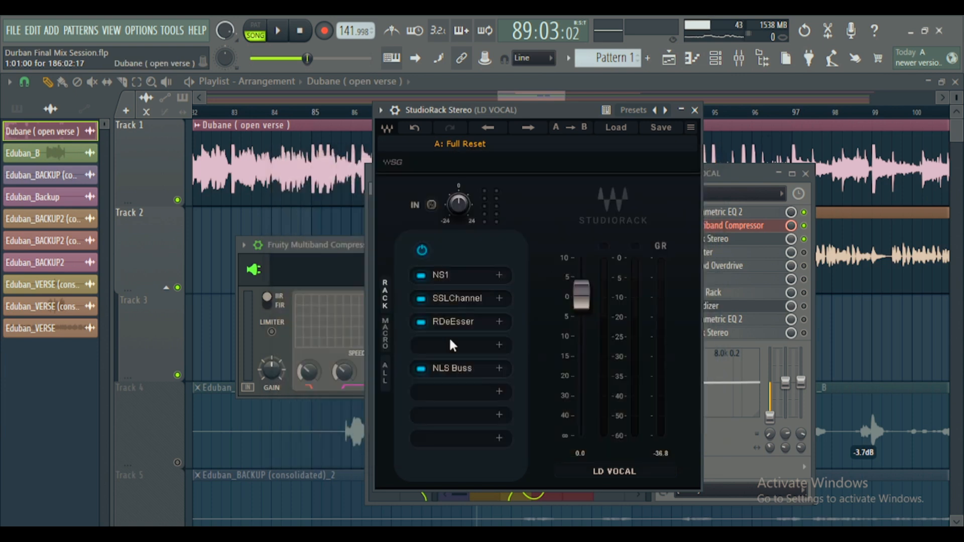
- Open NLS Buss from the StudioRack chain, examine its Drive setting, and close it along with StudioRack
left_click(450, 367)
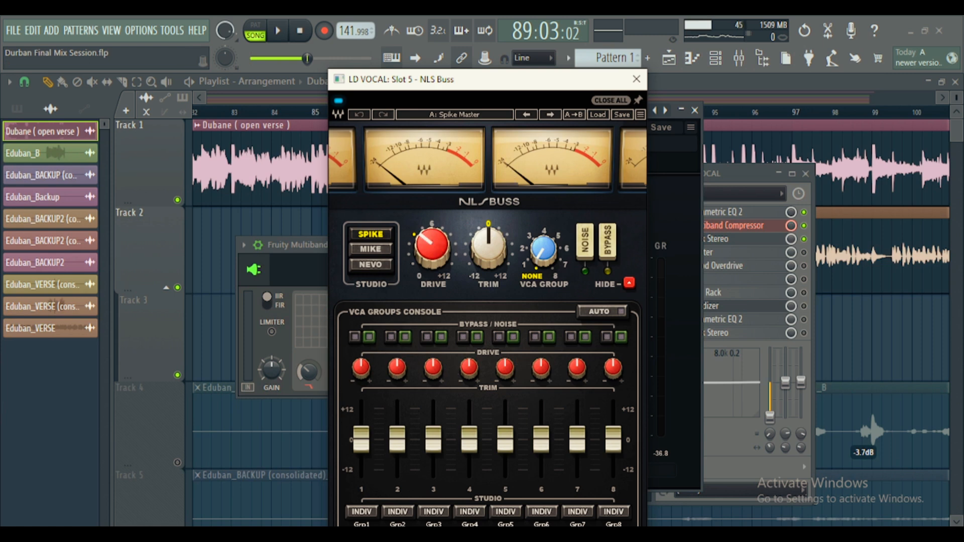
left_click(428, 241)
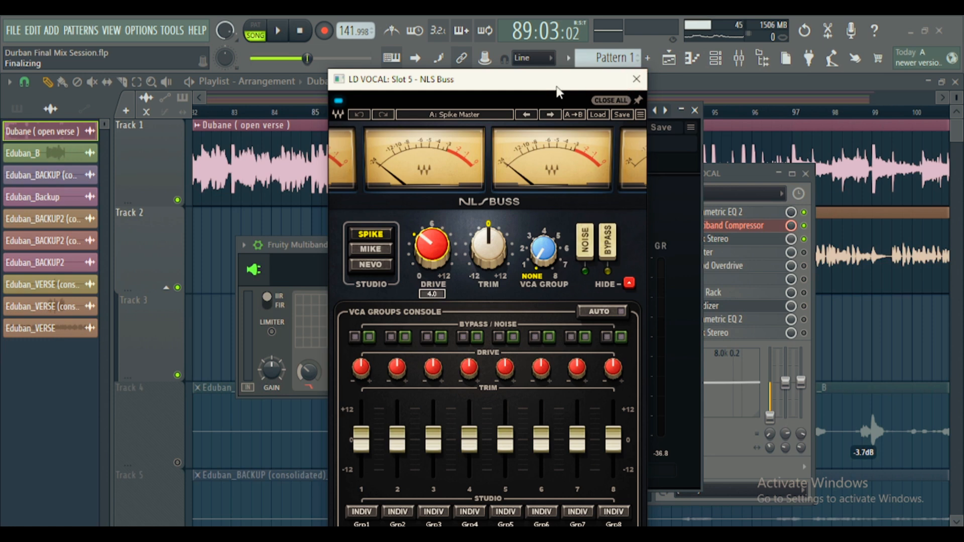
left_click(635, 80)
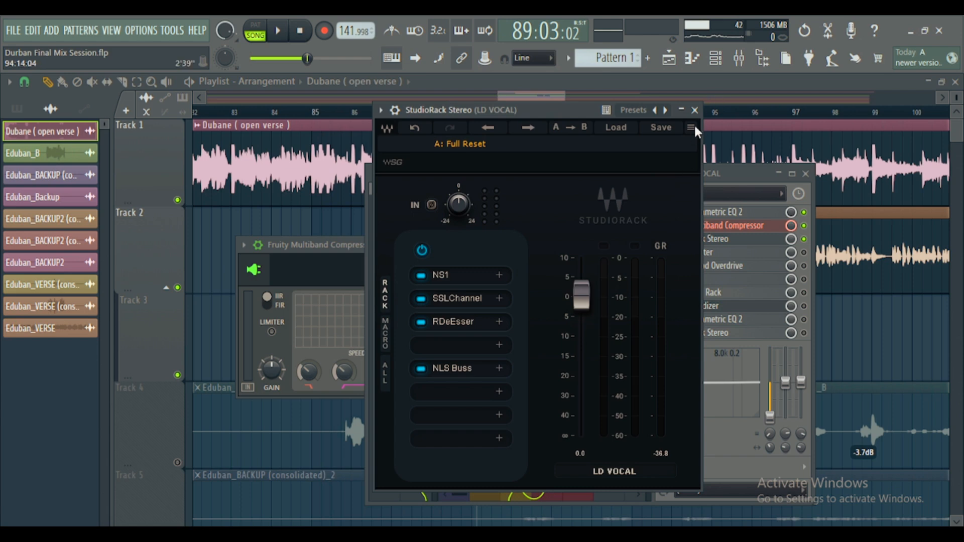
left_click(695, 110)
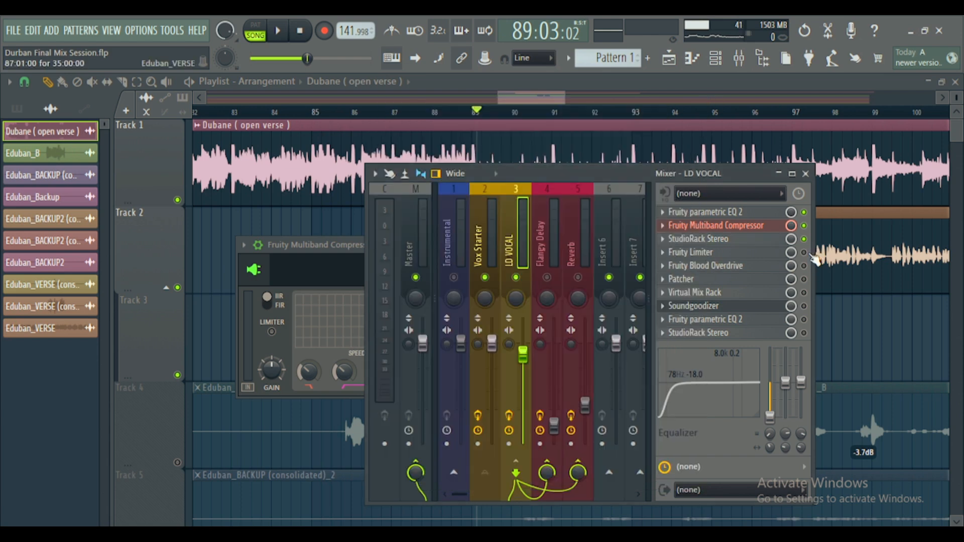
- Turn on and open Fruity Limiter on the LD VOCAL track, and examine its limiter settings during playback
left_click(754, 253)
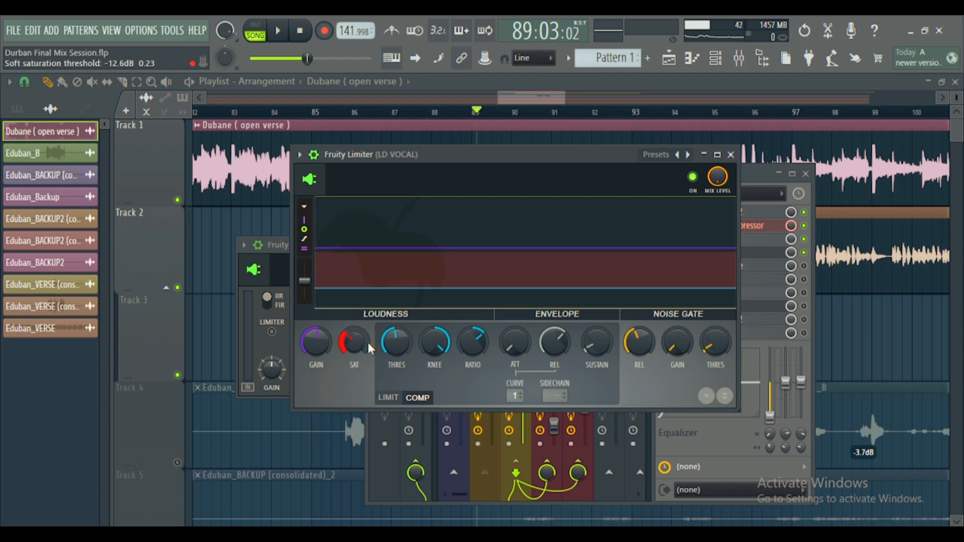
left_click(389, 397)
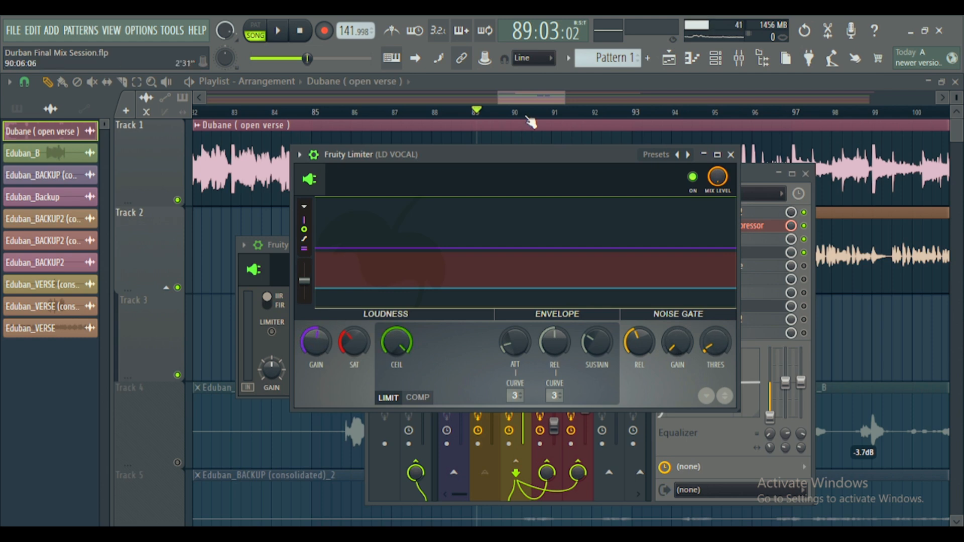
left_click_drag(606, 150, 580, 162)
left_click(281, 33)
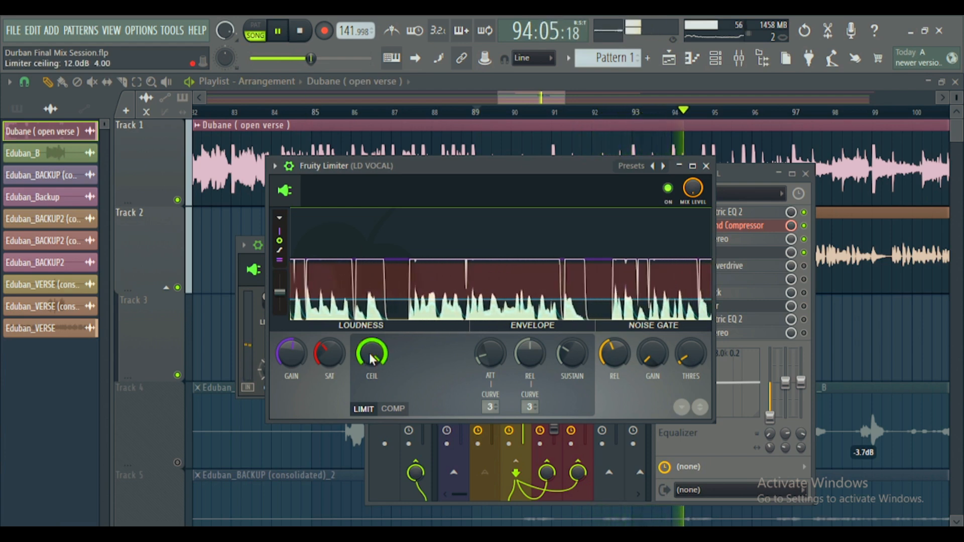
key("space")
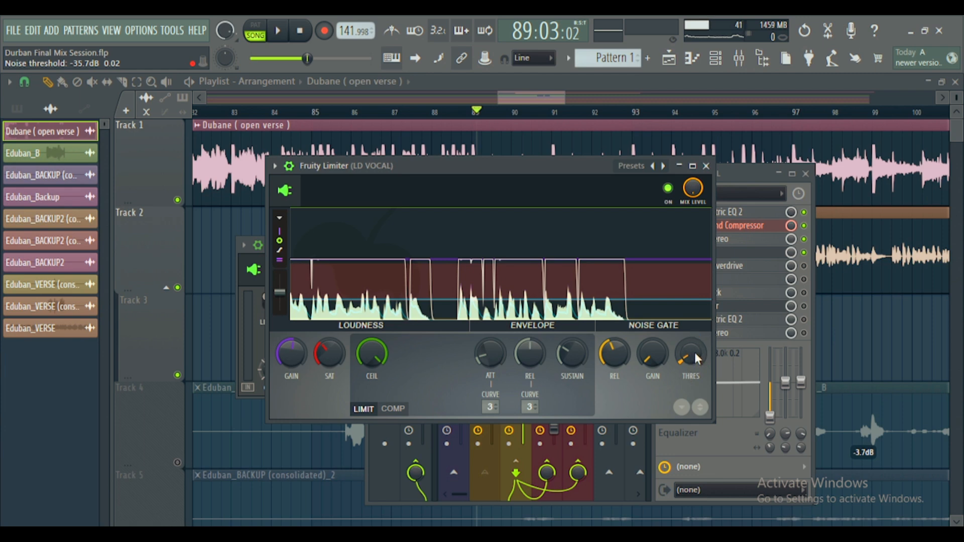
- Lower Fruity Limiter's noise gate threshold to about -57.7 dB while playing the vocal, and stop playback
left_click(279, 33)
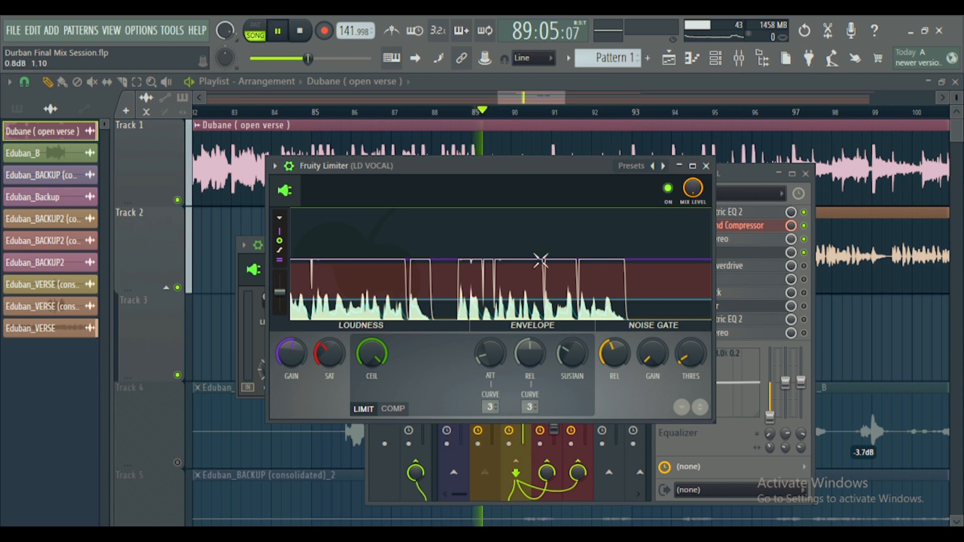
left_click_drag(706, 366, 706, 402)
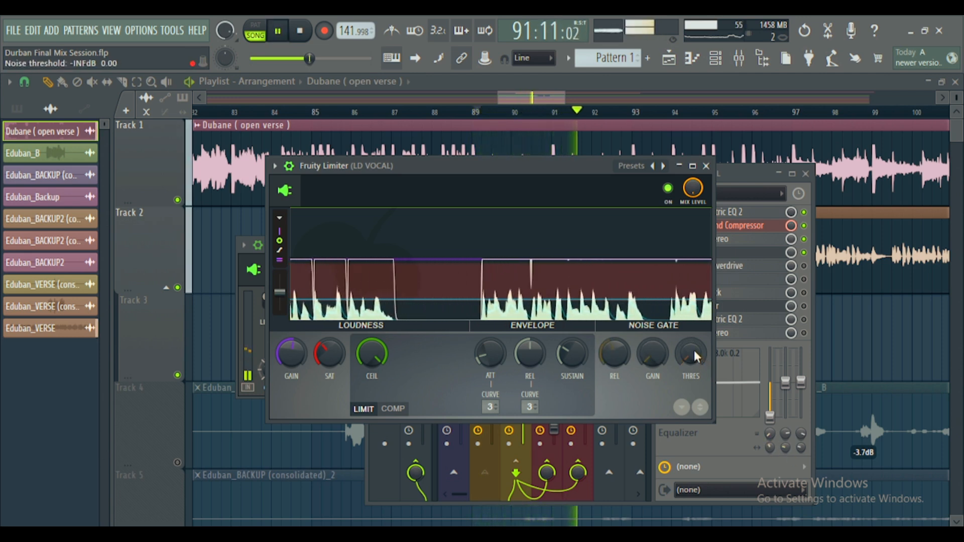
left_click_drag(695, 351, 695, 351)
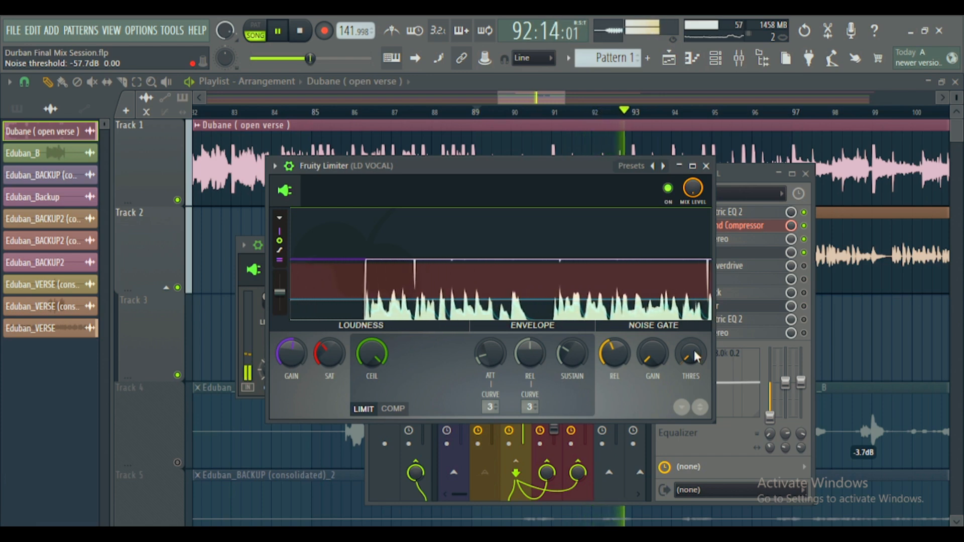
key("space")
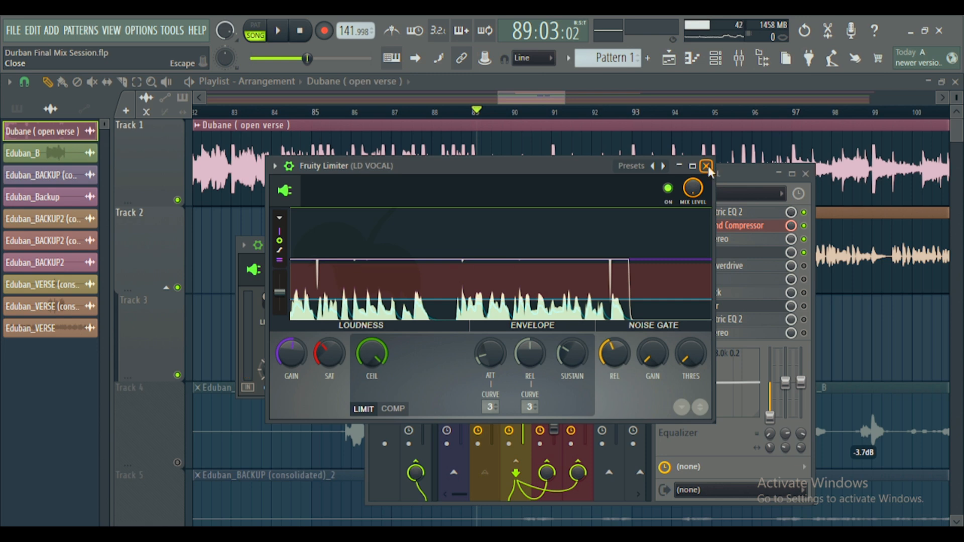
- Close Fruity Limiter, turn on and open Fruity Blood Overdrive on the LD VOCAL track, and briefly audition it
left_click(706, 166)
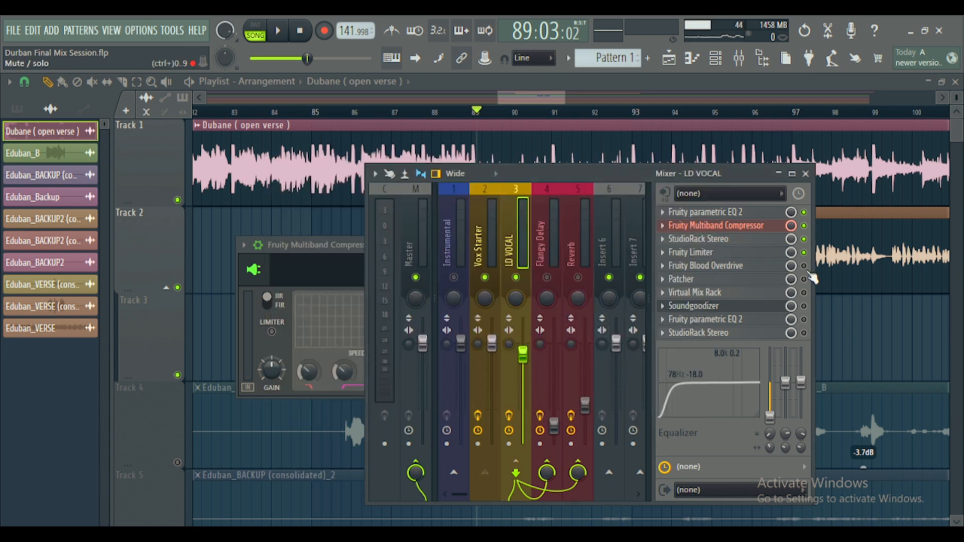
left_click(773, 269)
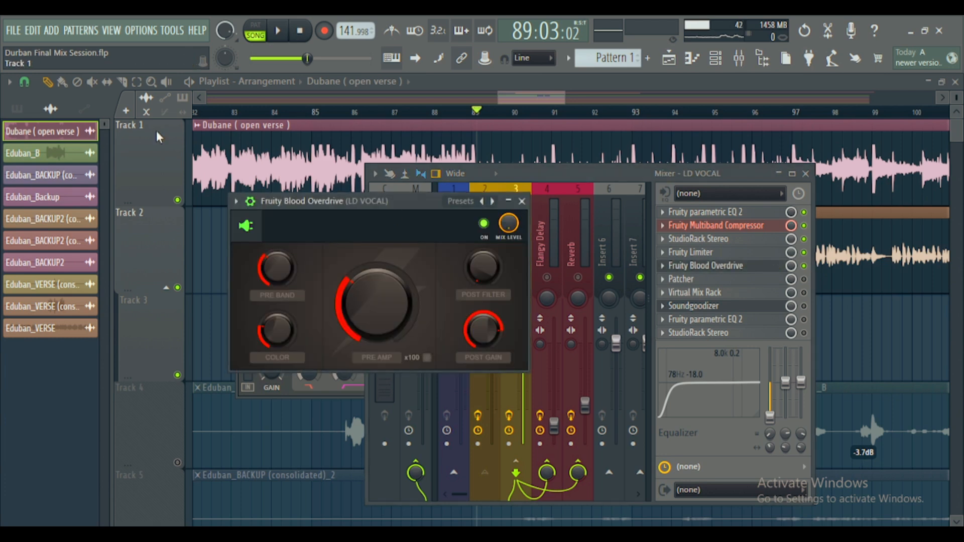
left_click_drag(382, 217, 534, 221)
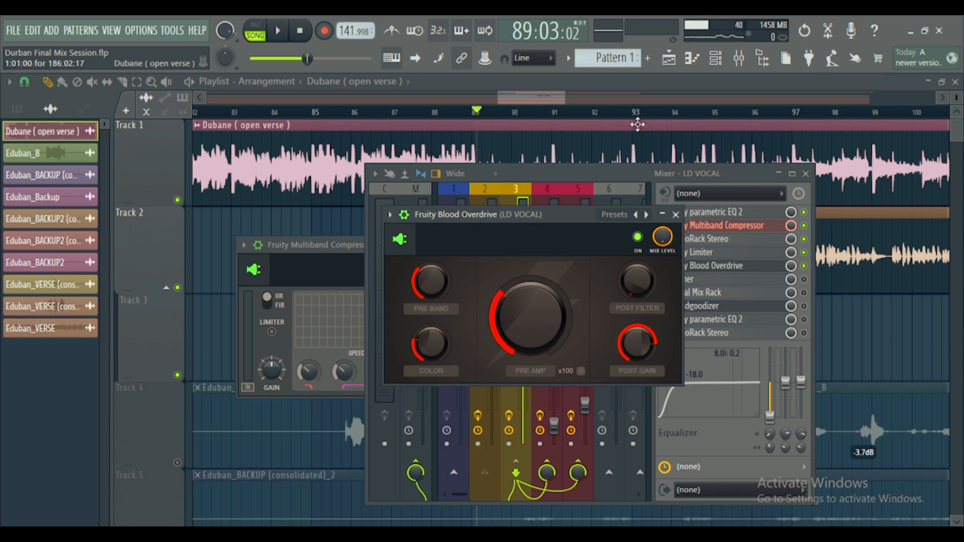
left_click_drag(580, 213, 612, 242)
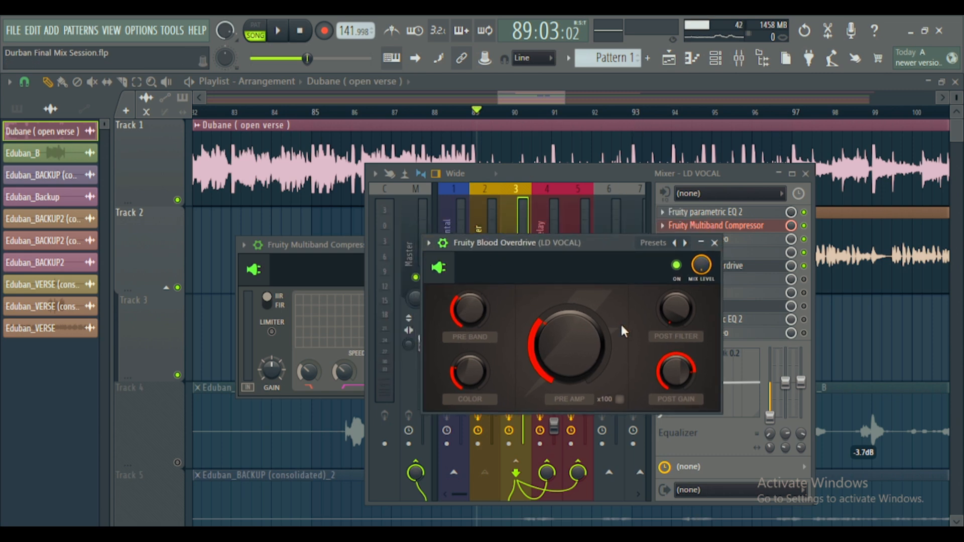
key("space")
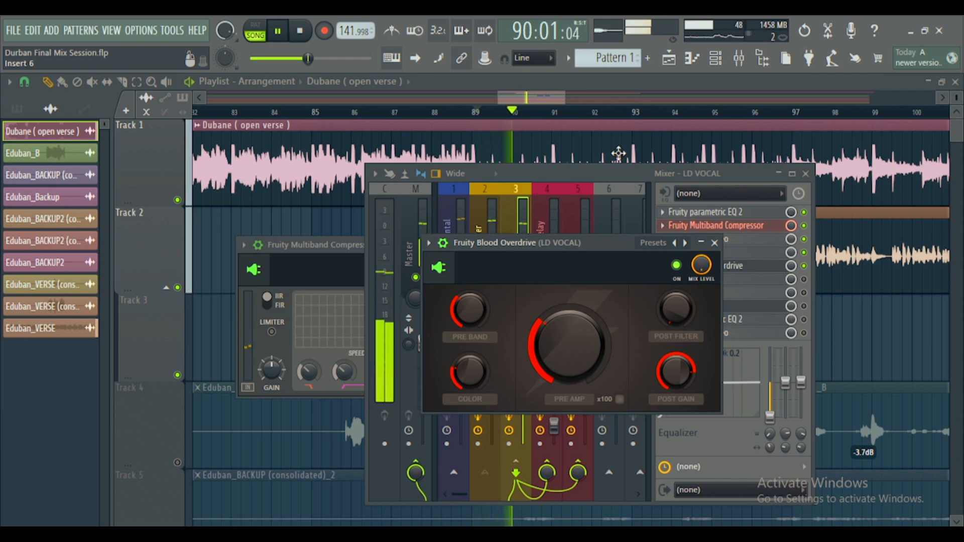
key("space")
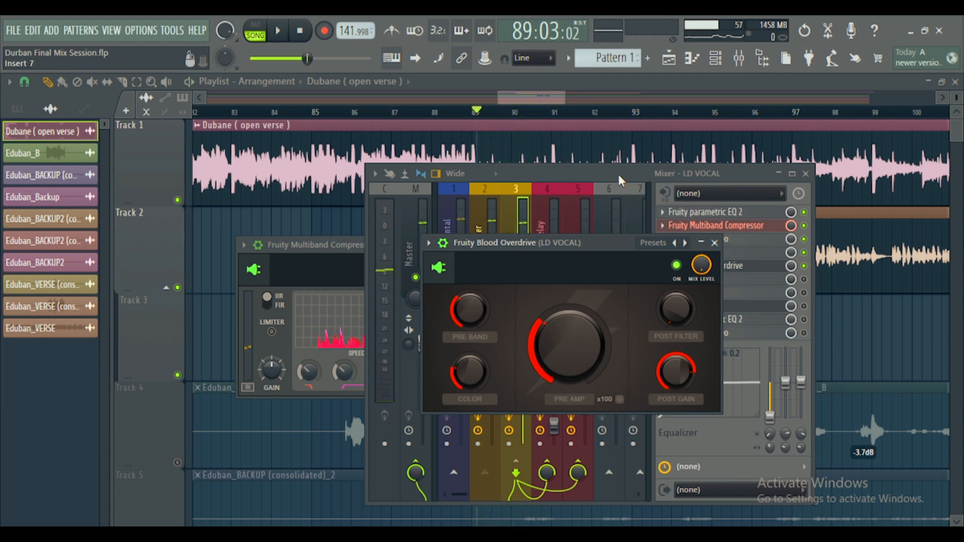
- Unmute the Instrumental track, reopen Fruity Blood Overdrive, and audition the overdriven vocal with the beat
left_click(618, 173)
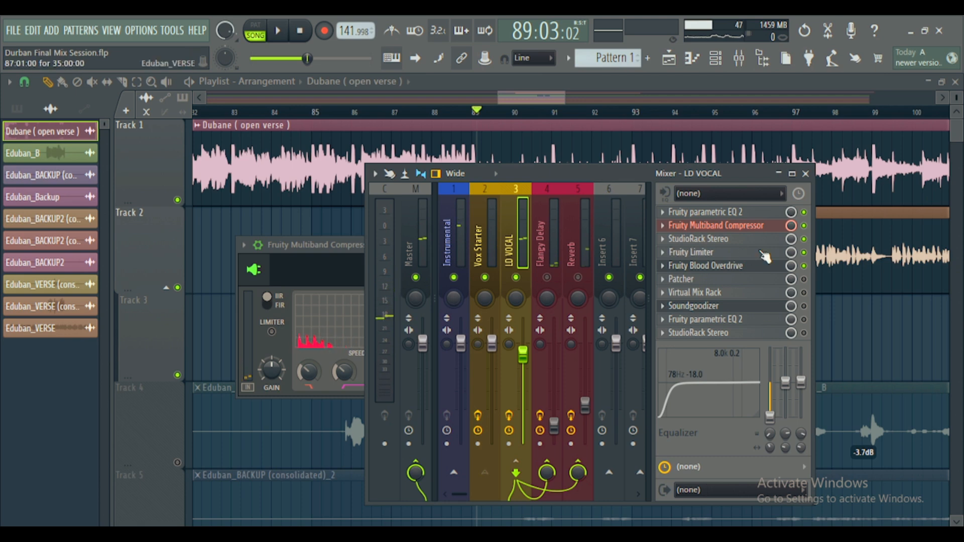
left_click(768, 265)
key("space")
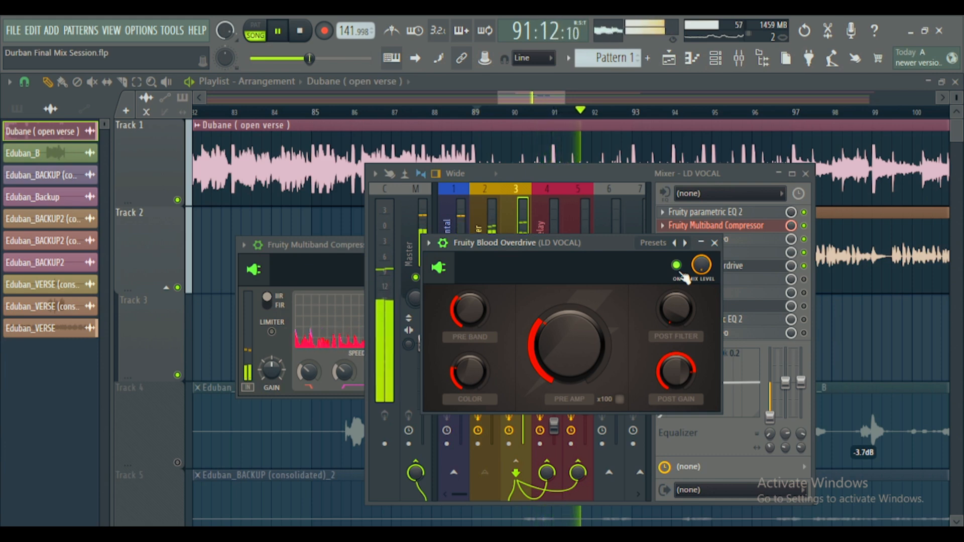
key("space")
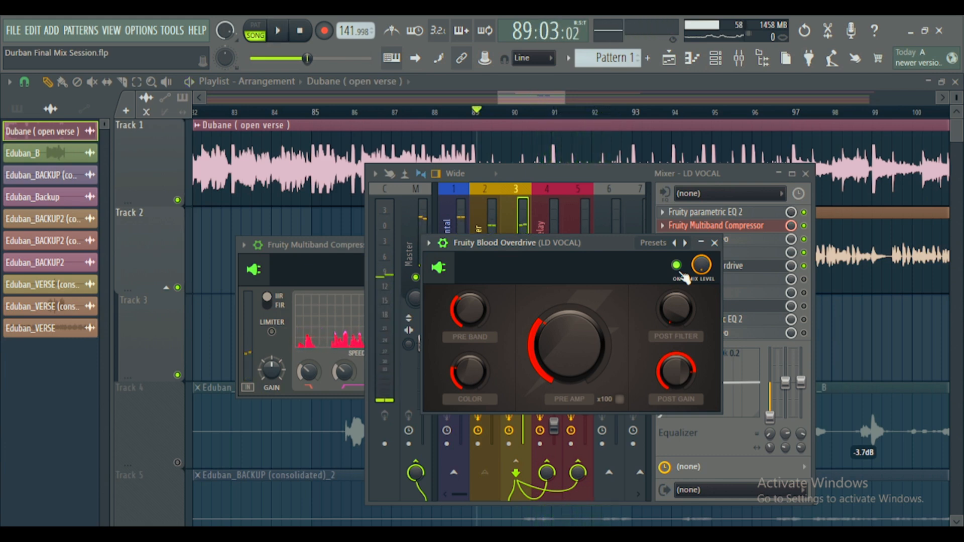
- Compare the vocal with Fruity Blood Overdrive bypassed and enabled during playback, stop playback, and close the plugin
left_click(679, 269)
key("space")
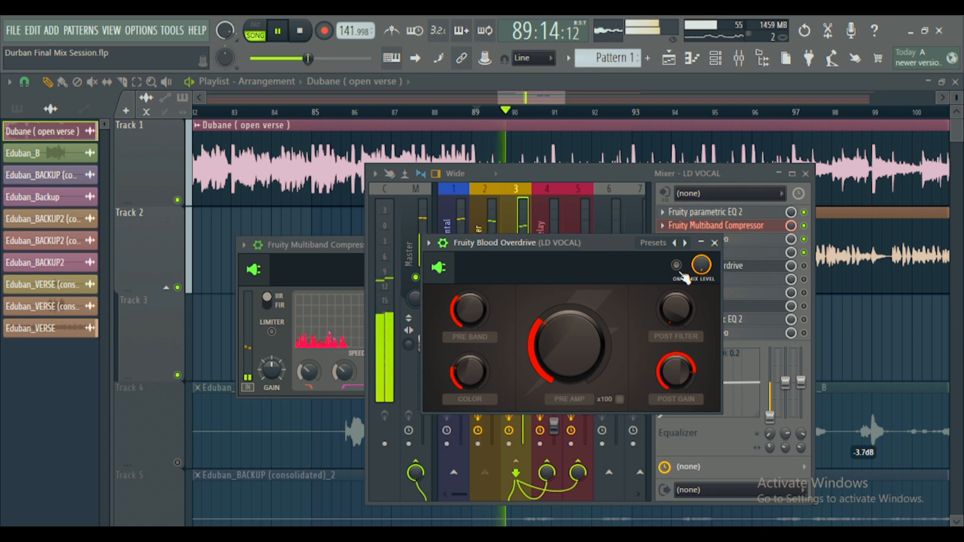
left_click(679, 269)
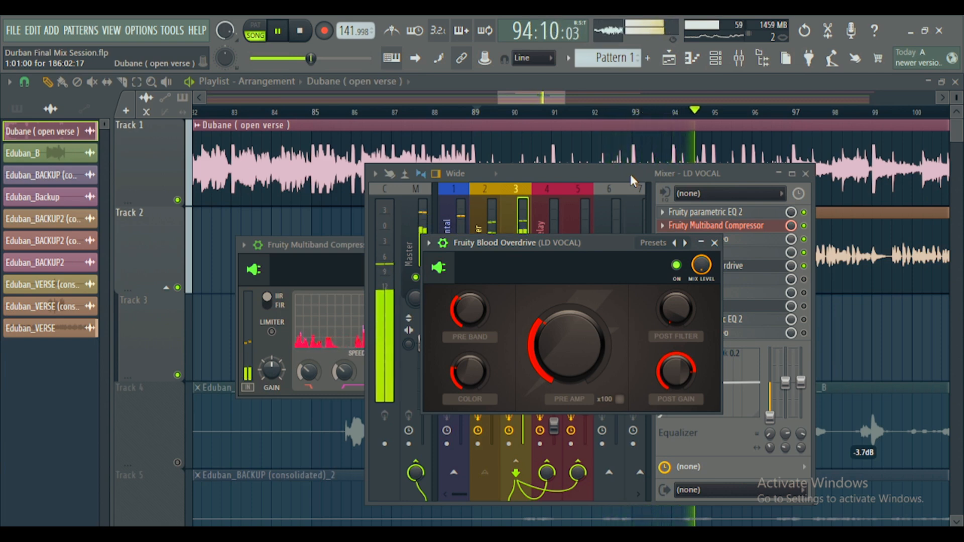
key("space")
key("Escape")
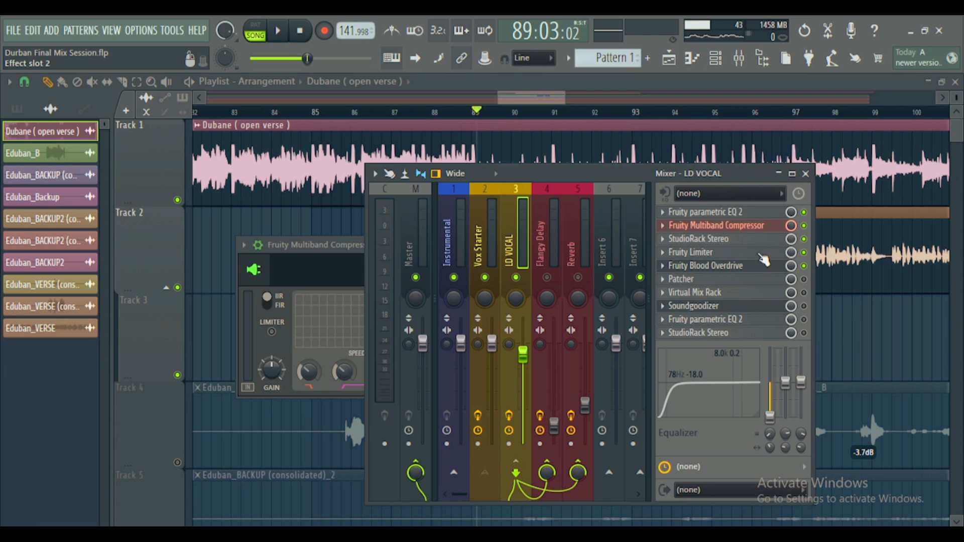
- Turn on and open Patcher on the LD VOCAL track, and examine its map of splitters, transient processors, limiters and EQ
left_click(776, 282)
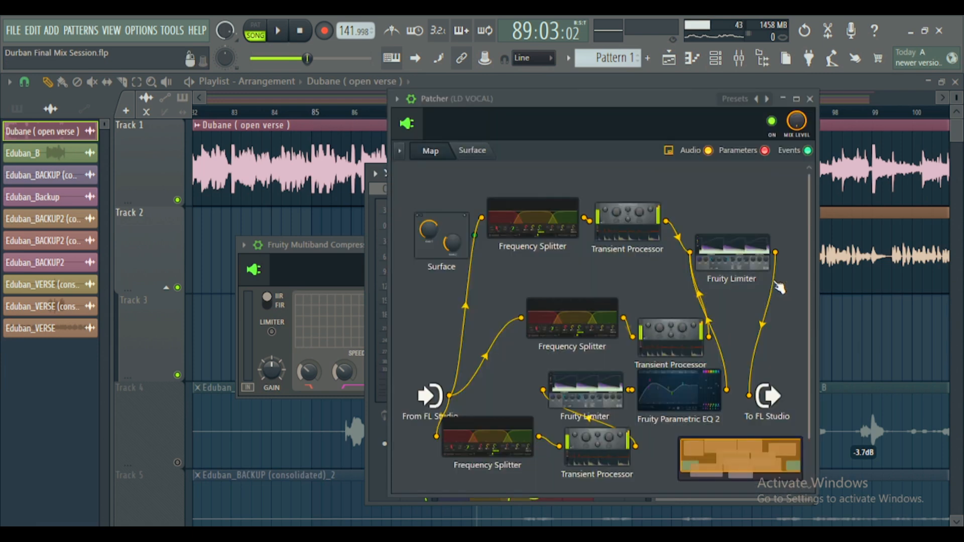
left_click_drag(640, 104, 511, 99)
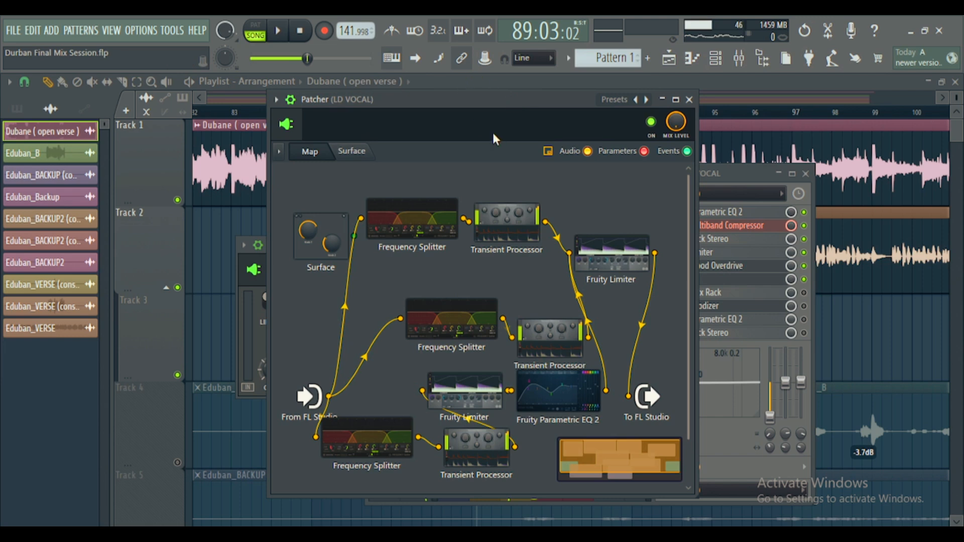
left_click_drag(446, 97, 471, 90)
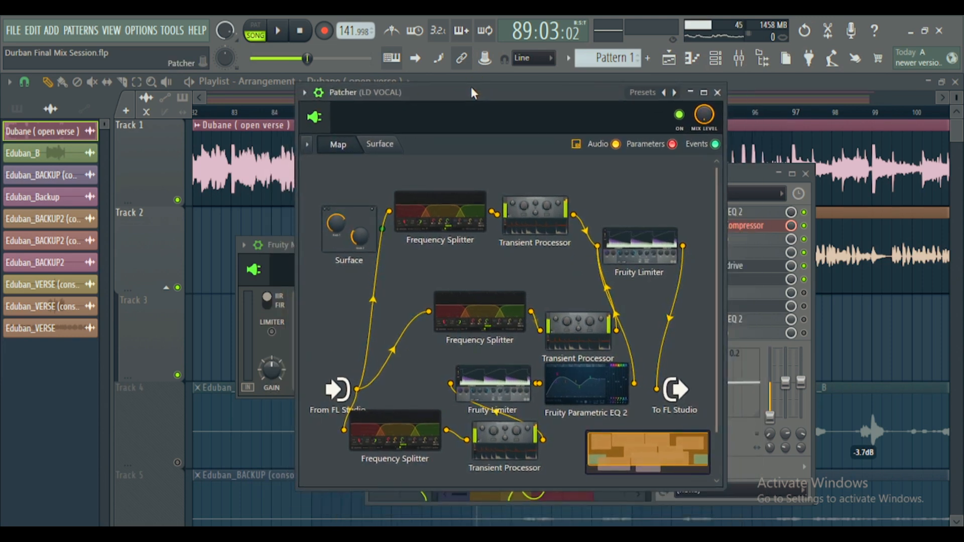
mouse_move(502, 105)
left_mouse_down()
mouse_move(493, 118)
mouse_move(490, 108)
left_mouse_up()
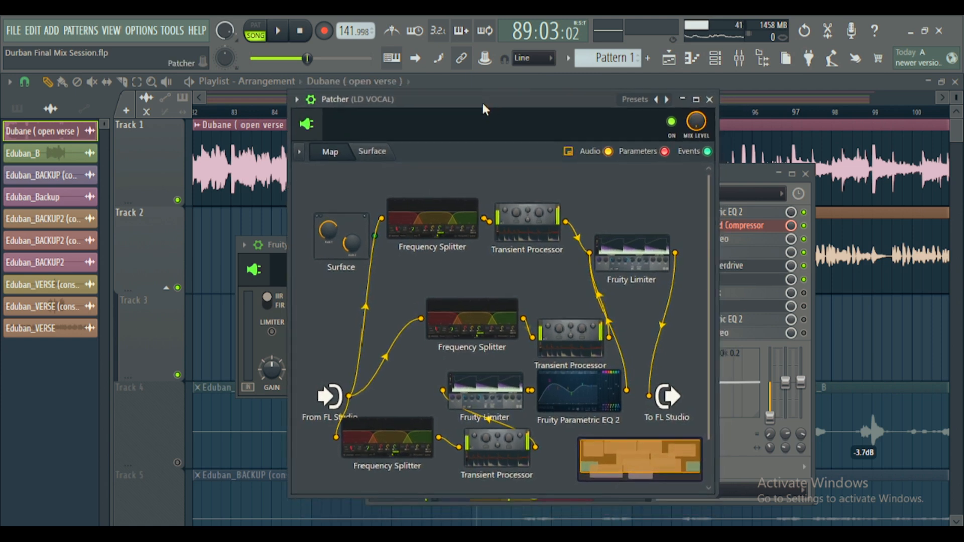
mouse_move(553, 120)
left_mouse_down()
mouse_move(561, 152)
mouse_move(553, 126)
left_mouse_up()
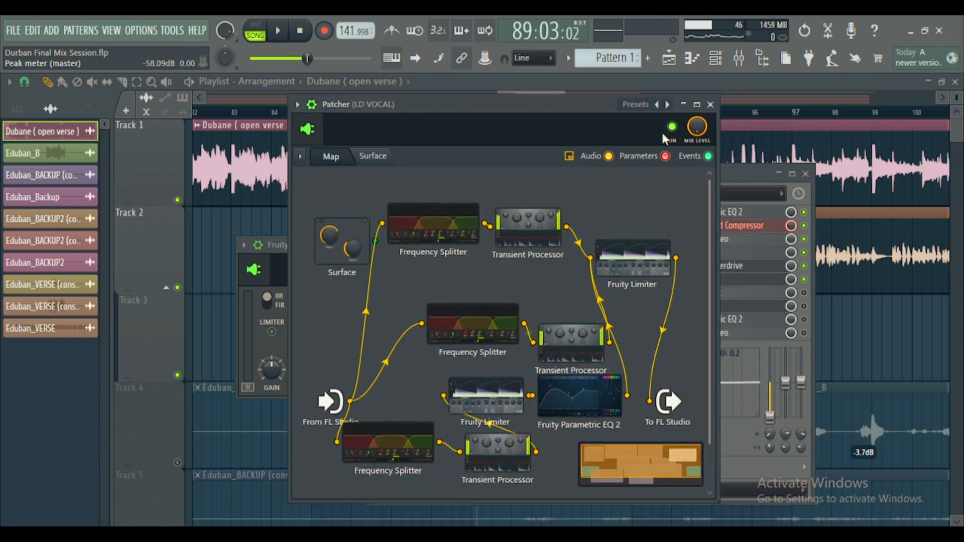
- Compare the vocal with Patcher bypassed and enabled during playback, and close the Patcher window
left_click(679, 129)
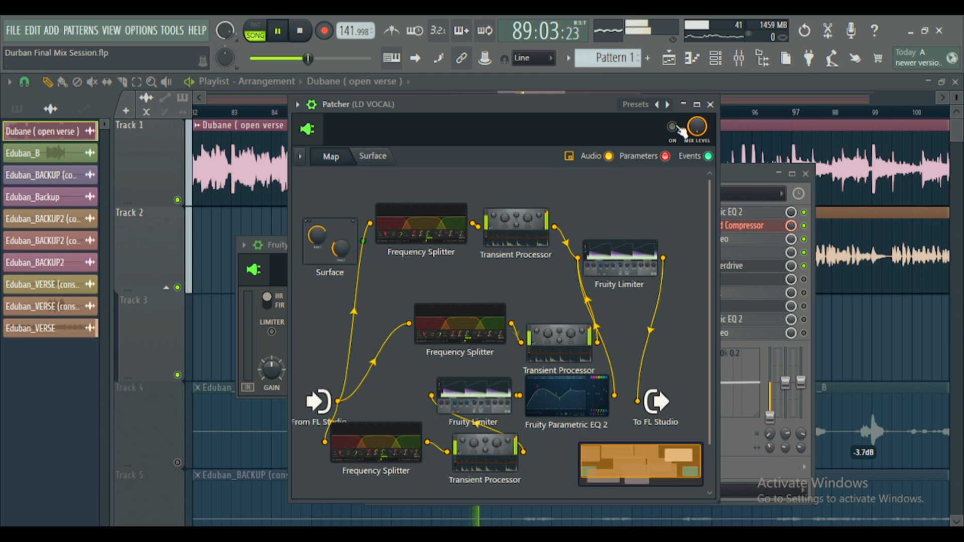
key("space")
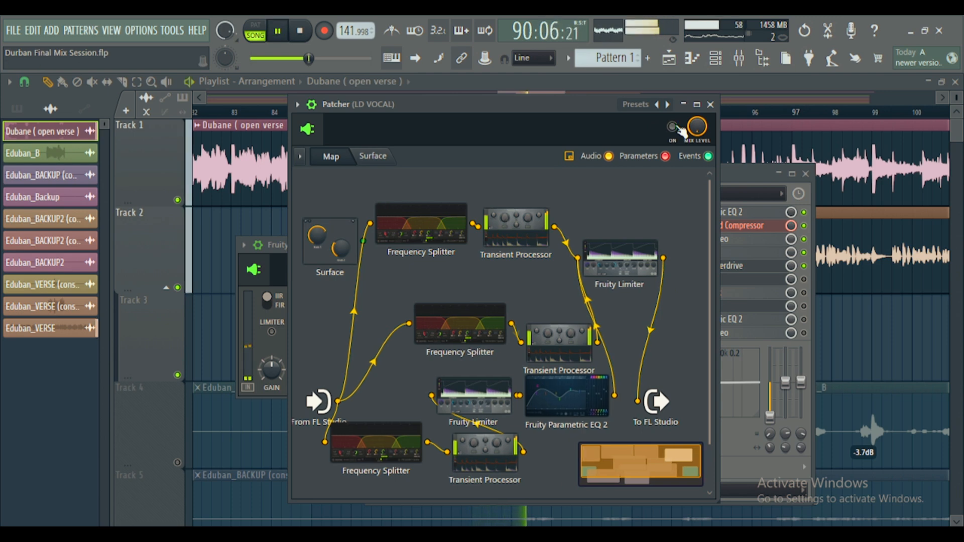
key("space")
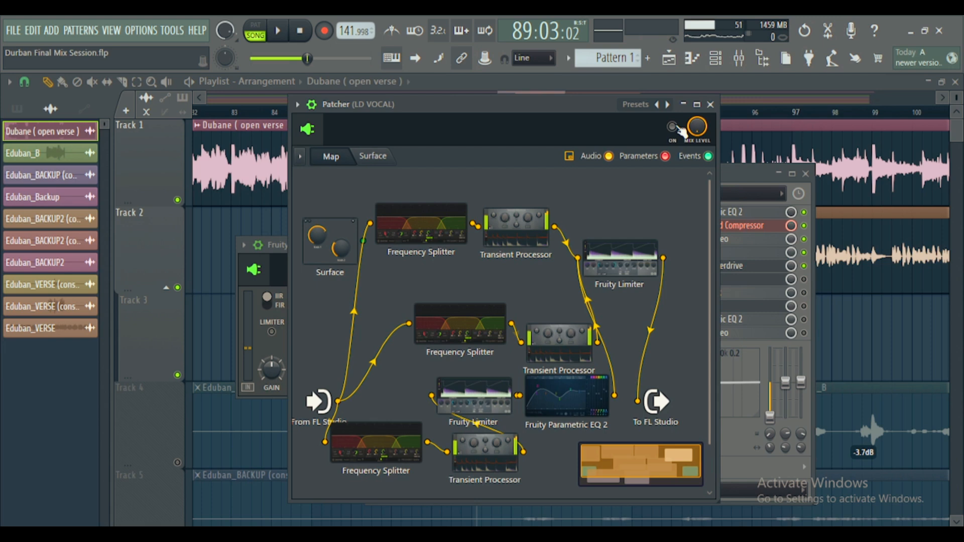
left_click(678, 128)
key("space")
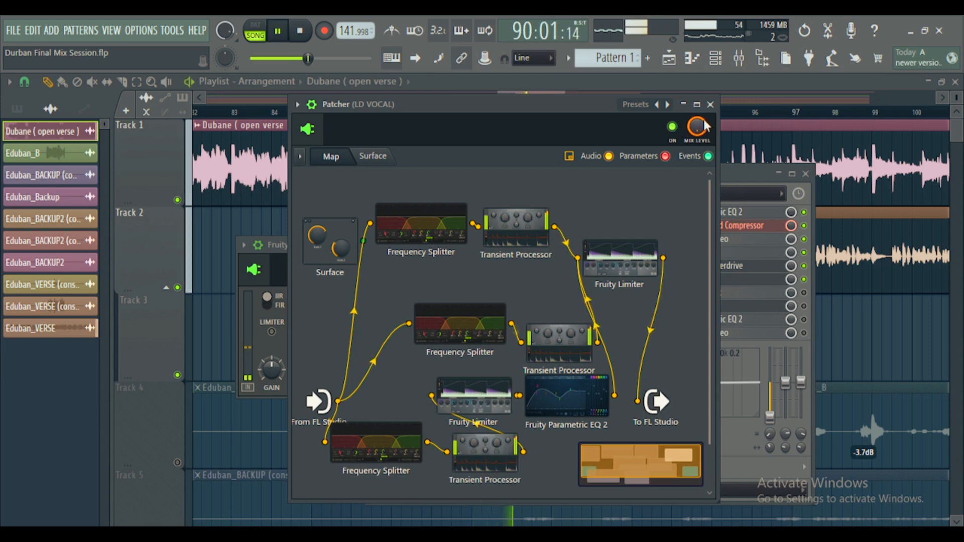
left_click(710, 105)
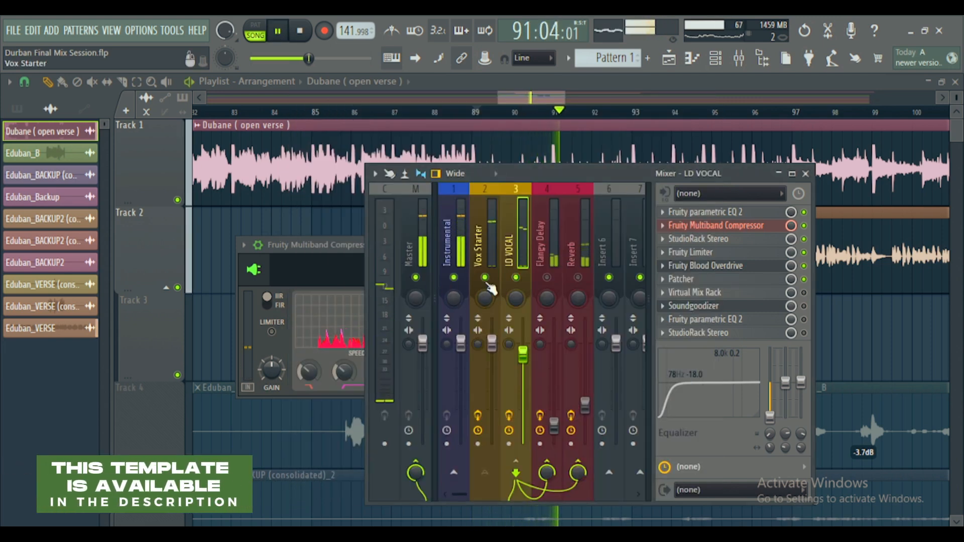
- Mute the Instrumental track, switch Patcher off and on again to compare the vocal alone, and stop playback
left_click(455, 278)
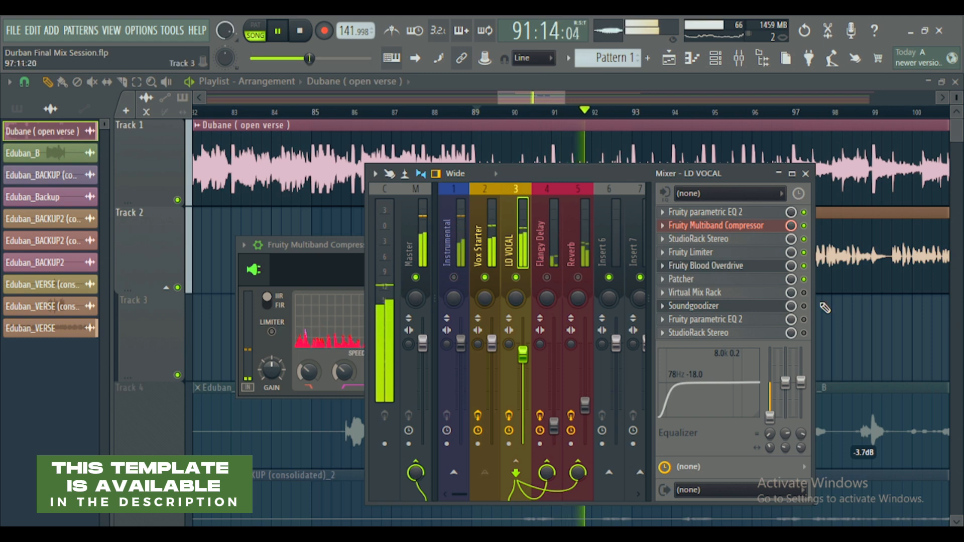
left_click(804, 279)
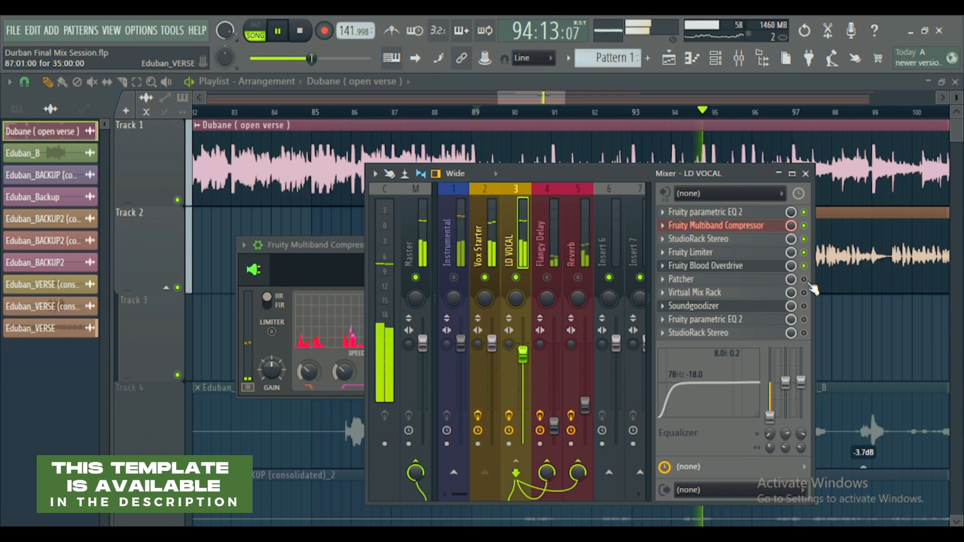
left_click(804, 280)
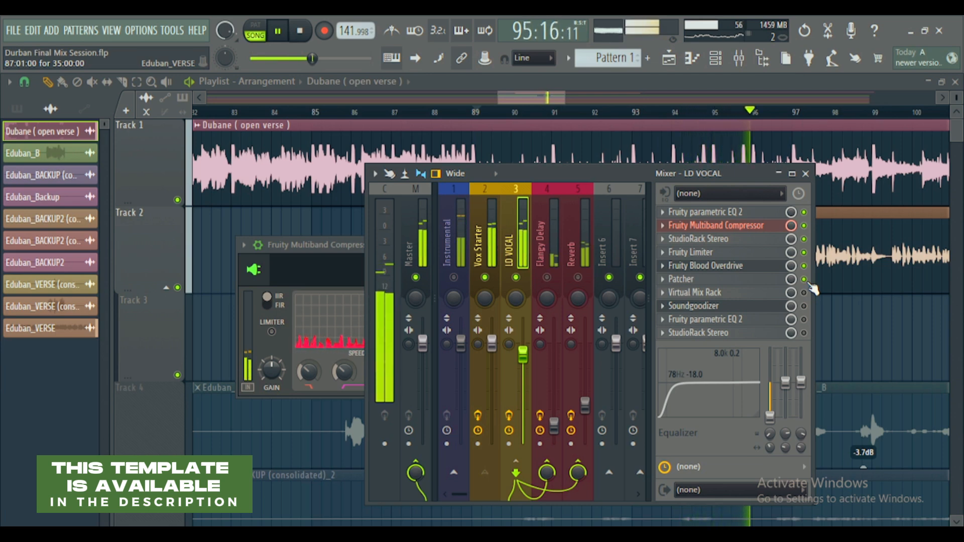
key("space")
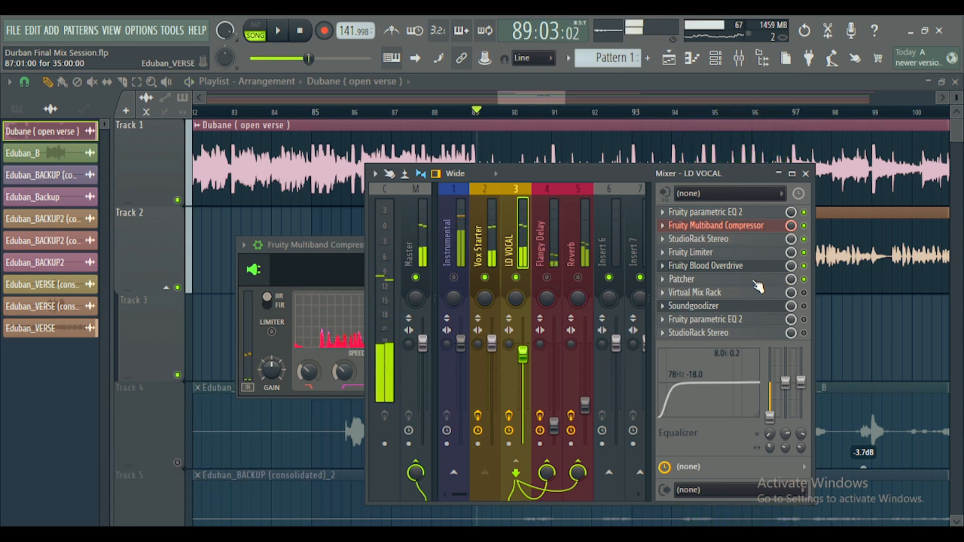
- Reopen Patcher and examine its three Frequency Splitters, for the low, mid and high bands, closing each one
left_click(761, 279)
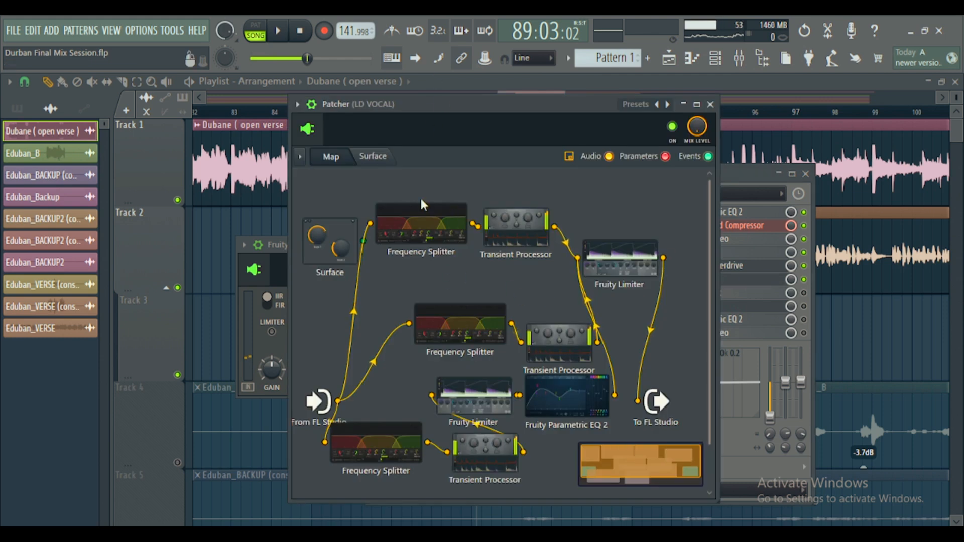
left_click(436, 226)
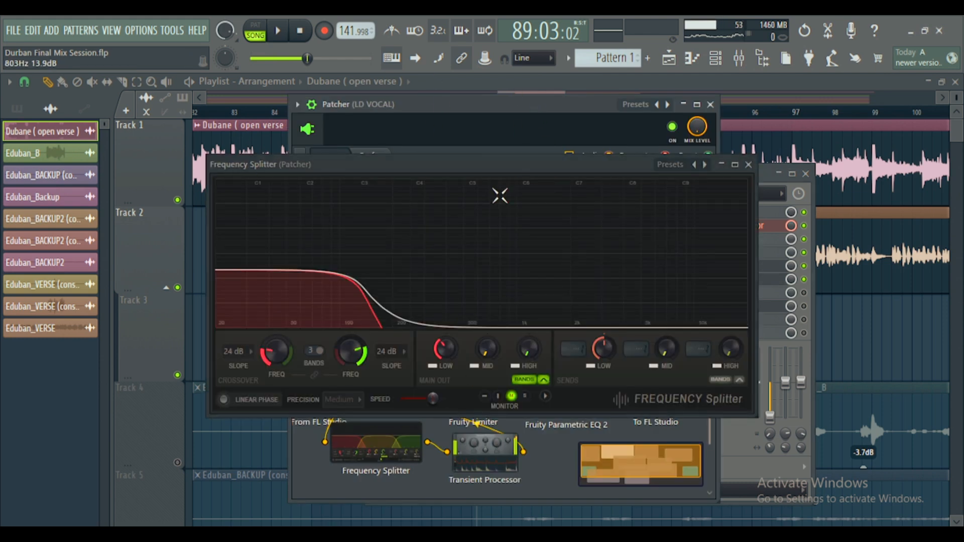
left_click(748, 164)
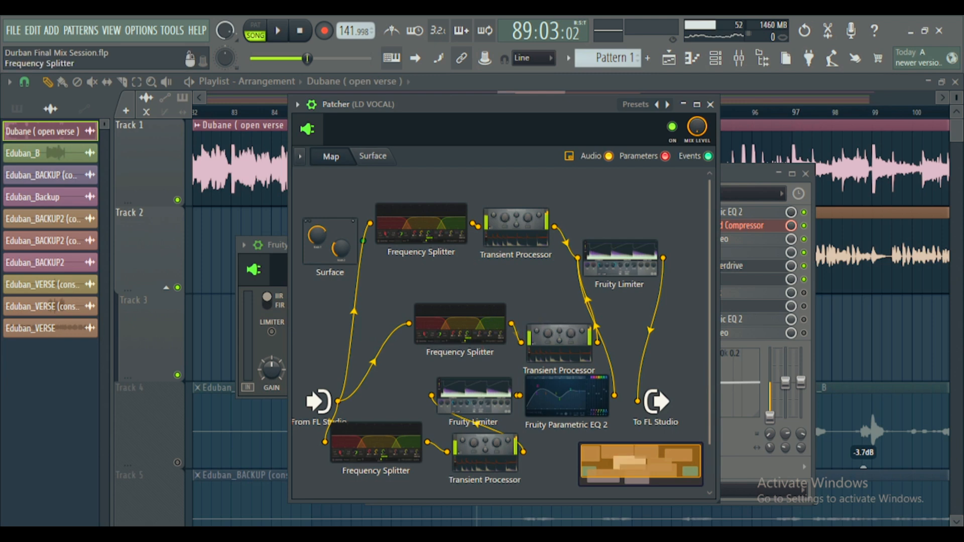
left_click(468, 337)
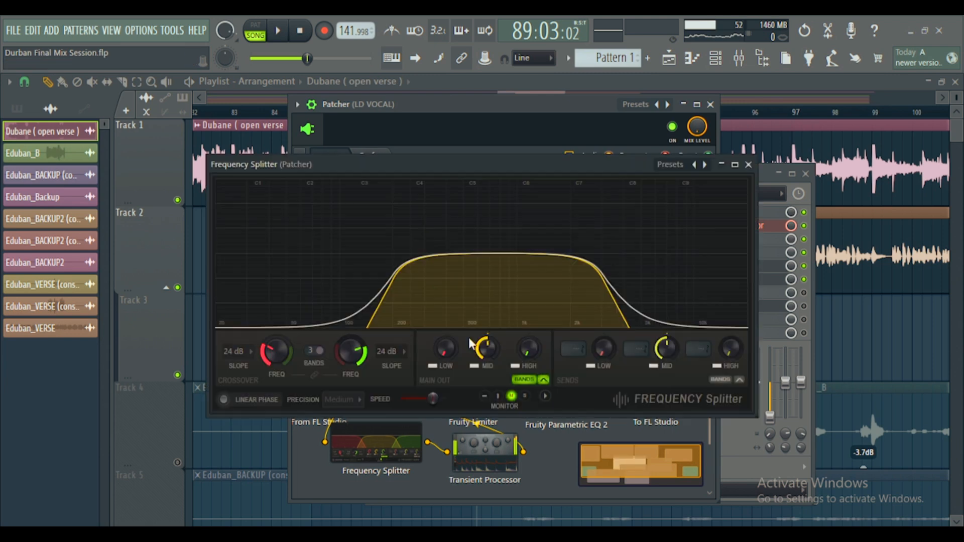
left_click(748, 165)
left_click(411, 456)
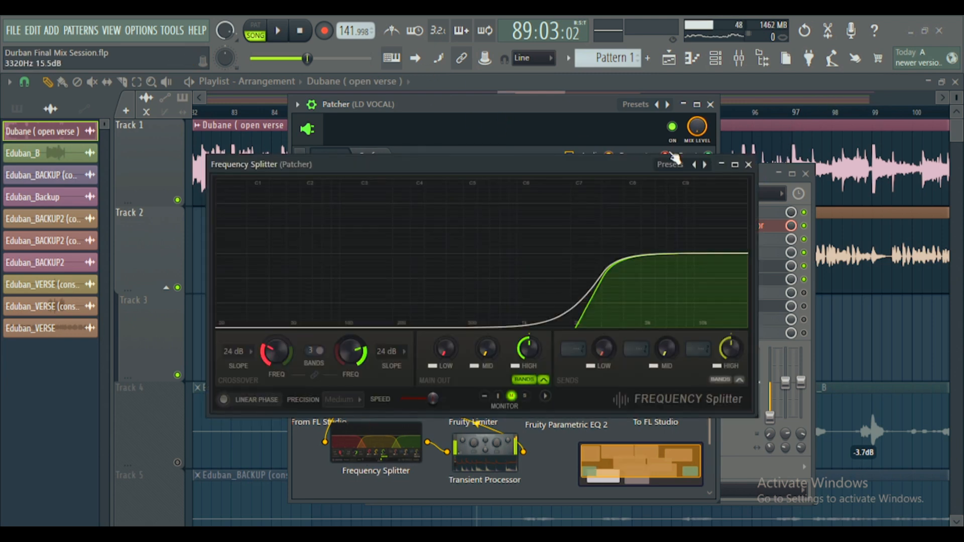
left_click(749, 165)
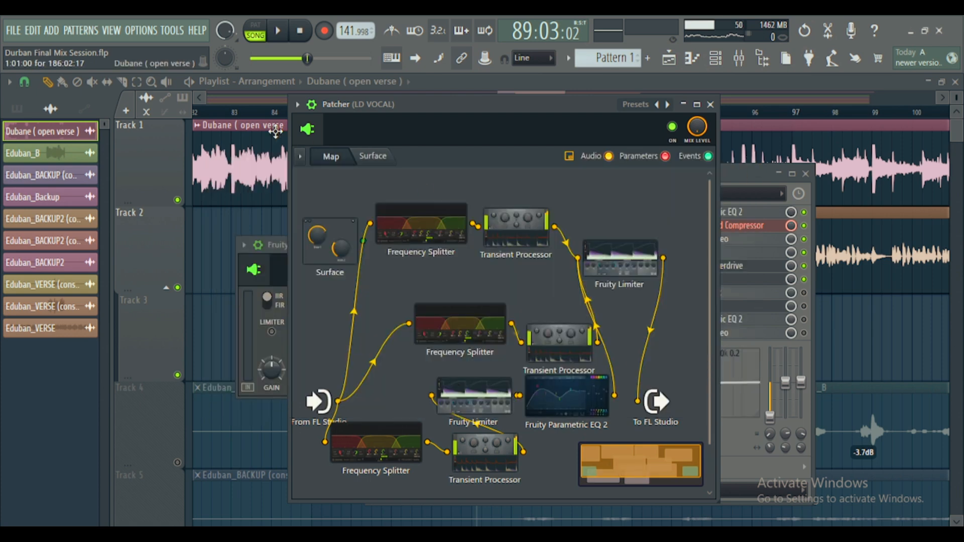
- Move the middle and upper Frequency Splitter modules away from their Transient Processors in Patcher's map
left_click_drag(461, 324, 400, 325)
left_click_drag(409, 216, 415, 236)
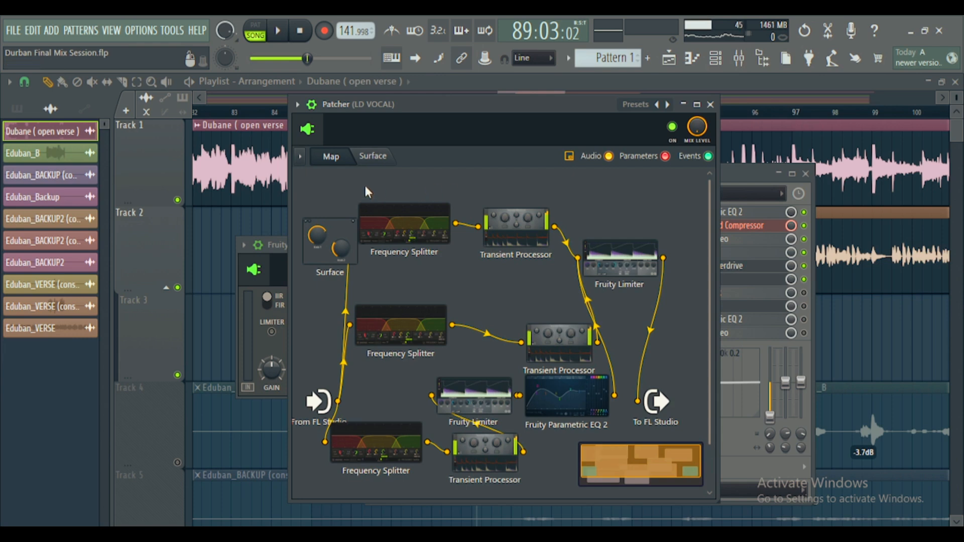
- Close Patcher, then enable Virtual Mix Rack on LD VOCAL and open it in a detached window
left_click(711, 105)
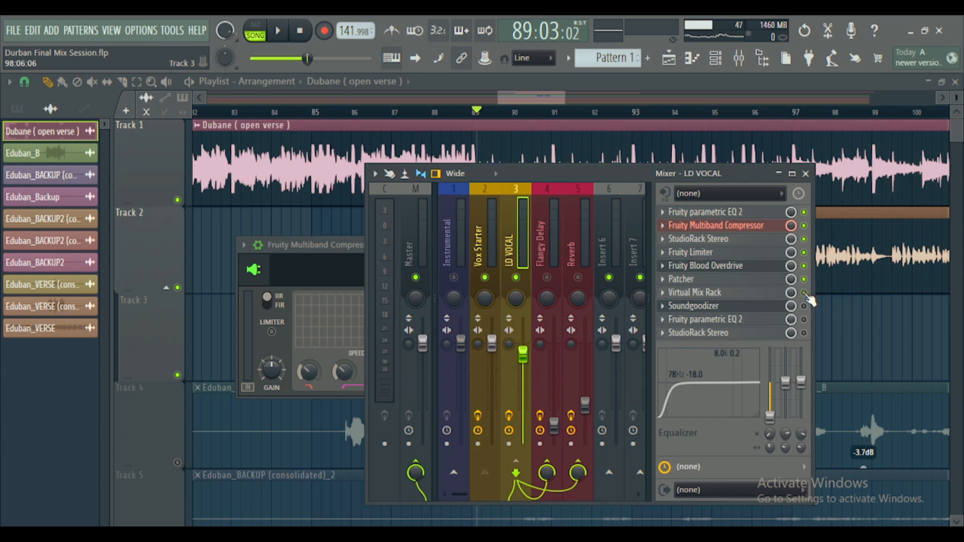
left_click(767, 292)
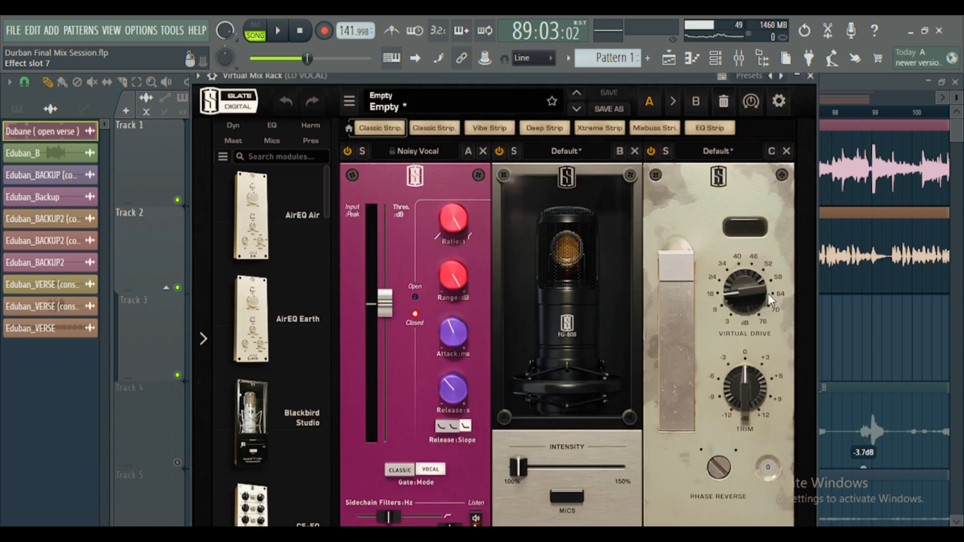
mouse_move(481, 80)
left_mouse_down()
mouse_move(493, 88)
mouse_move(477, 75)
left_mouse_up()
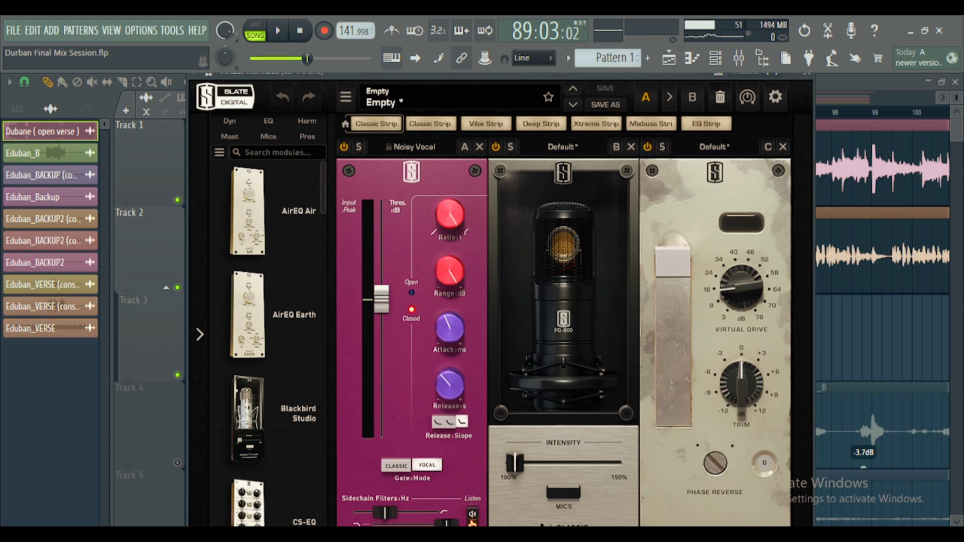
left_click(202, 78)
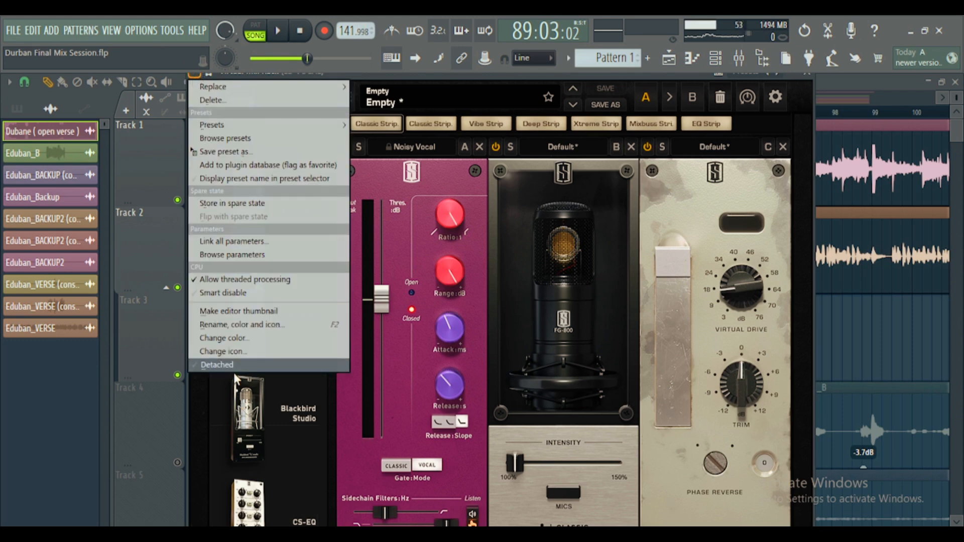
left_click(221, 365)
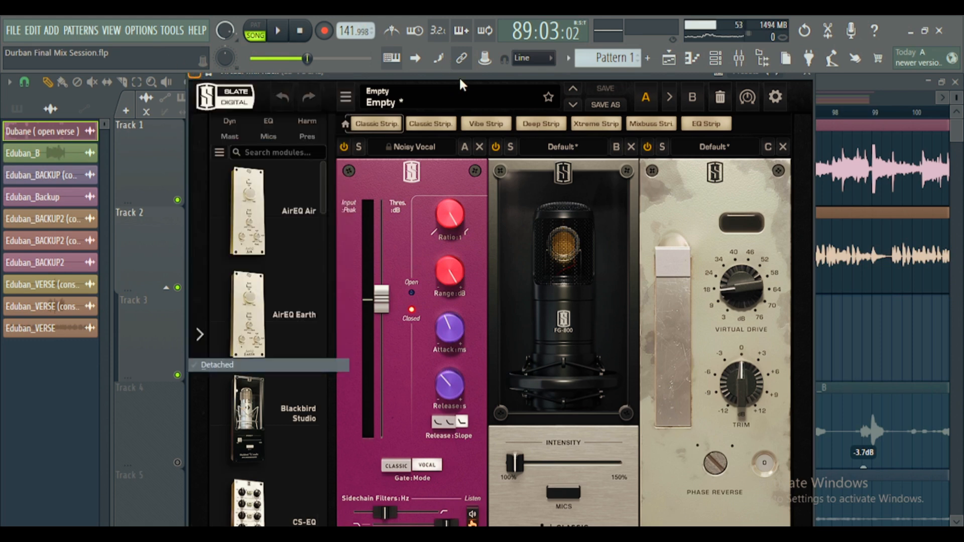
left_click_drag(459, 76, 463, 40)
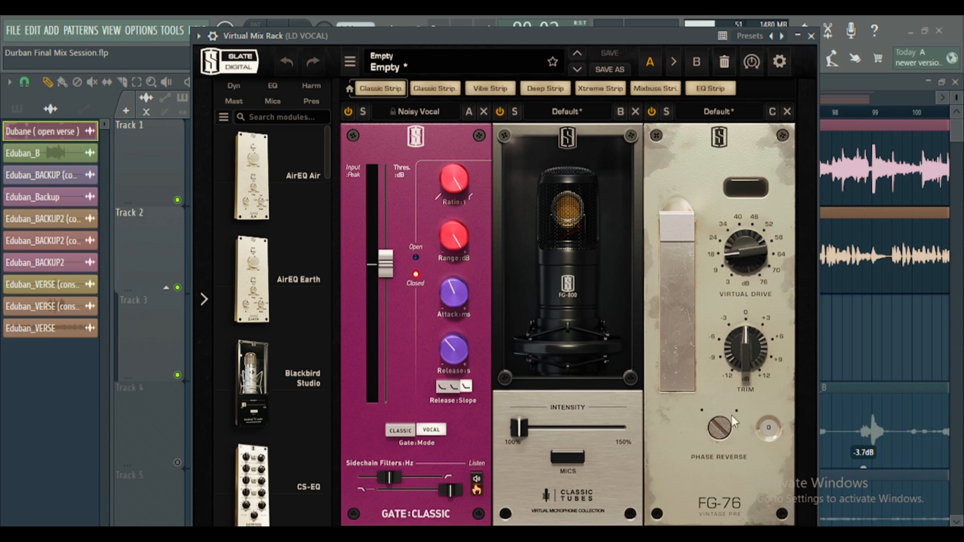
left_click_drag(601, 40, 599, 29)
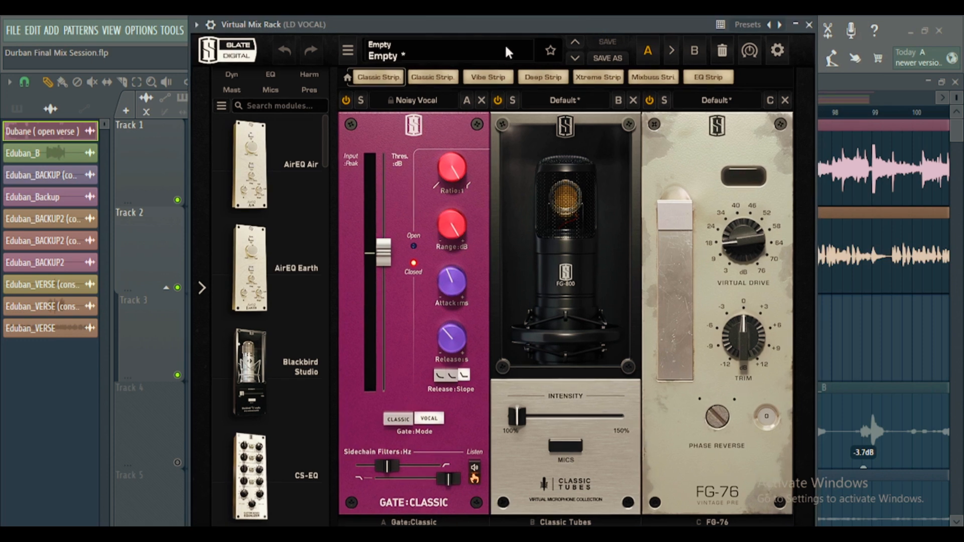
left_click_drag(508, 22, 486, 58)
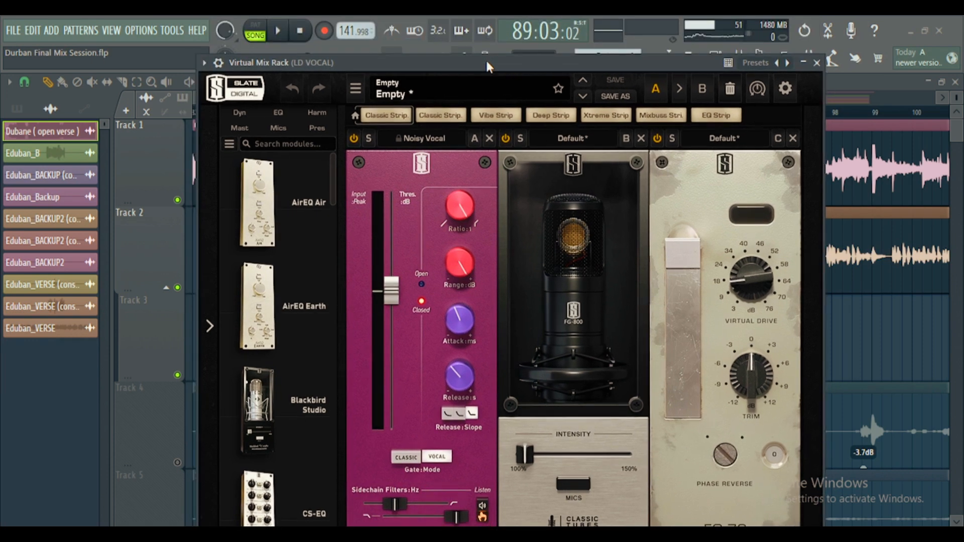
- Show Virtual Mix Rack's wrapper controls and compare the vocal with the plugin enabled and bypassed during playback
left_click(279, 31)
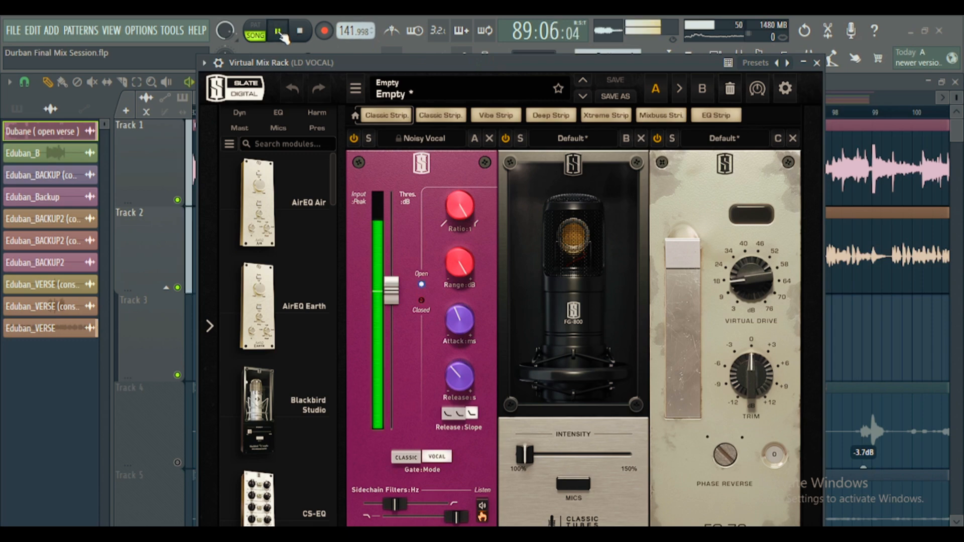
left_click(218, 62)
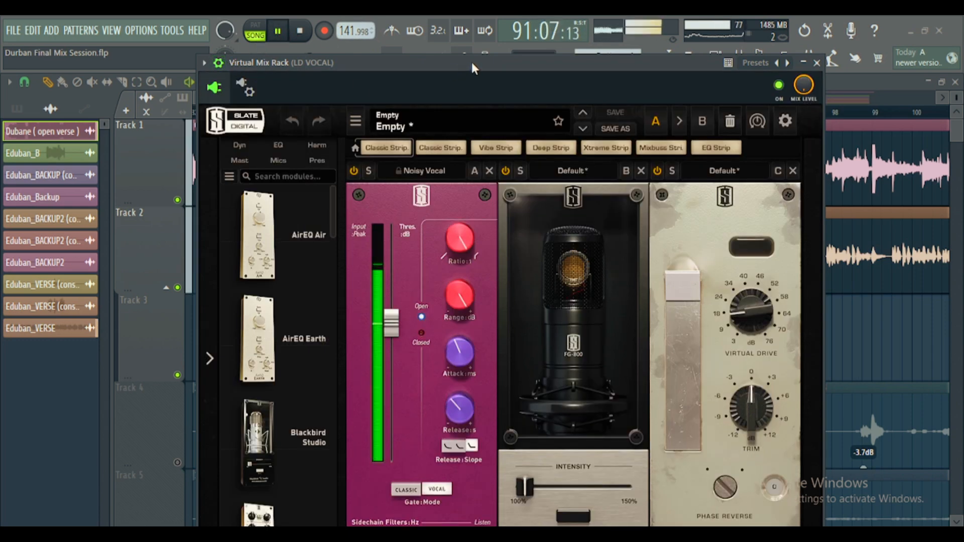
left_click_drag(471, 62, 469, 71)
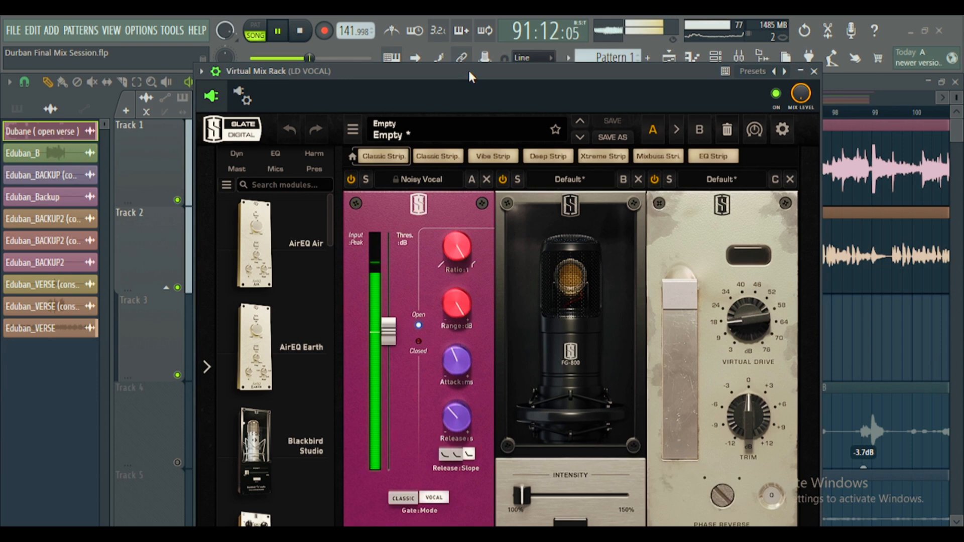
left_click(300, 31)
left_click(776, 93)
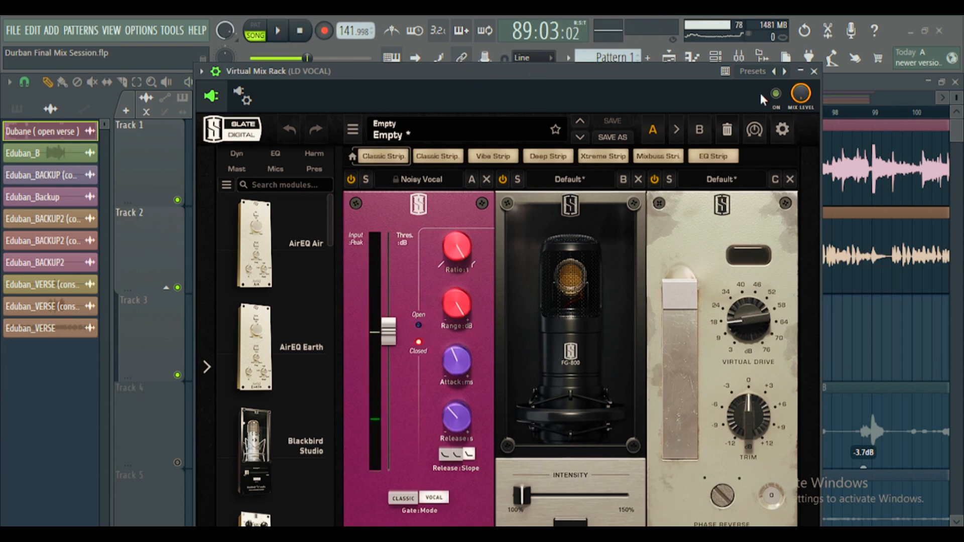
left_click(280, 33)
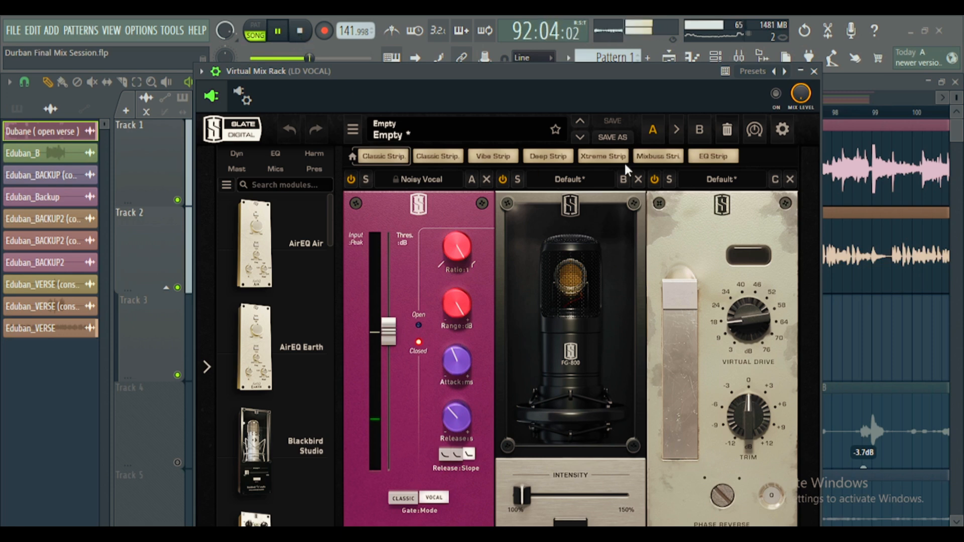
left_click(776, 93)
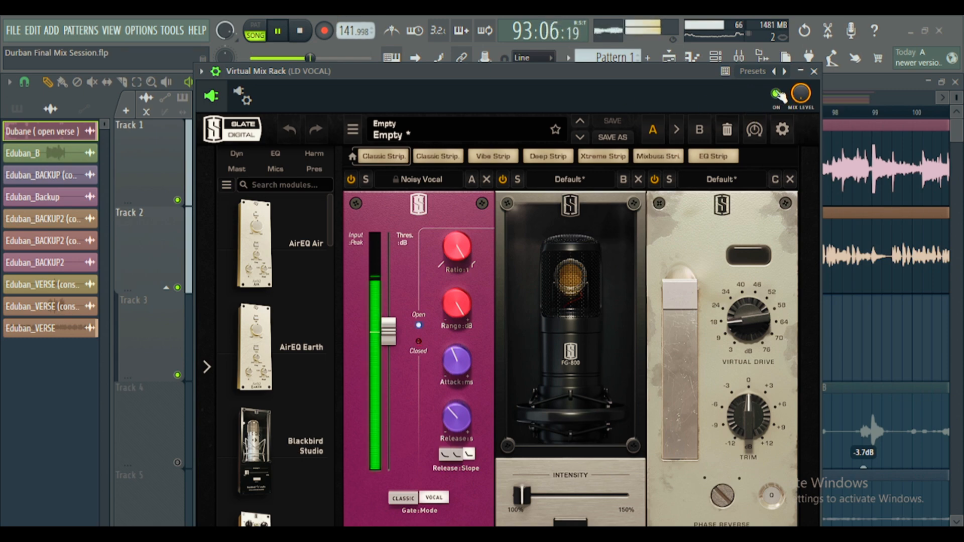
- Close Virtual Mix Rack and unmute the Instrumental track to hear the vocal in the mix, stopping playback at the end
left_click(814, 71)
left_click(454, 279)
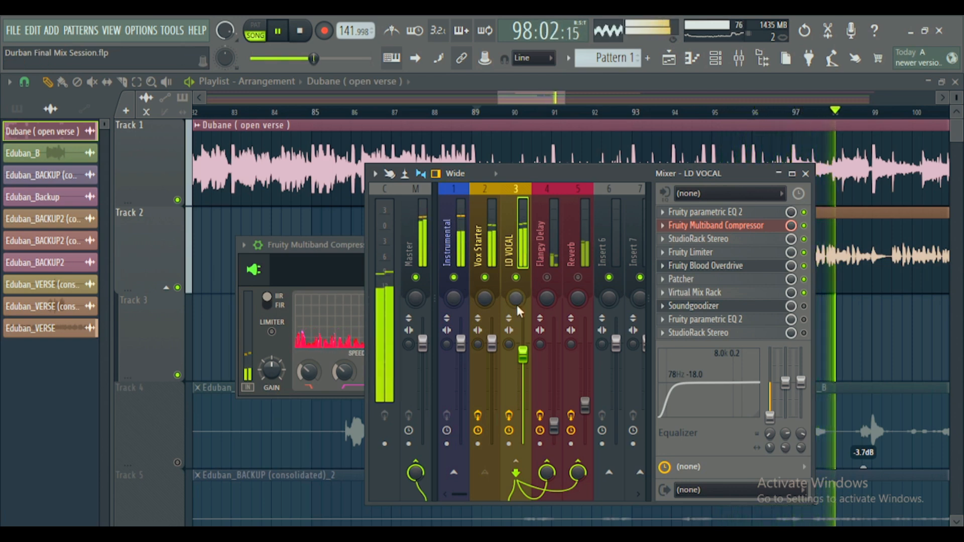
key("space")
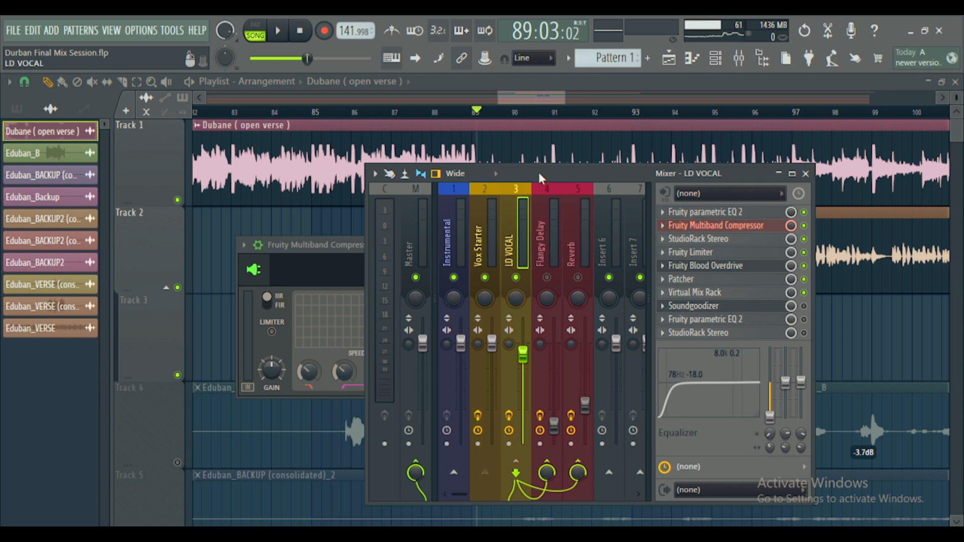
- Enable Soundgoodizer on LD VOCAL, open it and turn its amount knob down slightly in mode A
left_click_drag(538, 170, 518, 171)
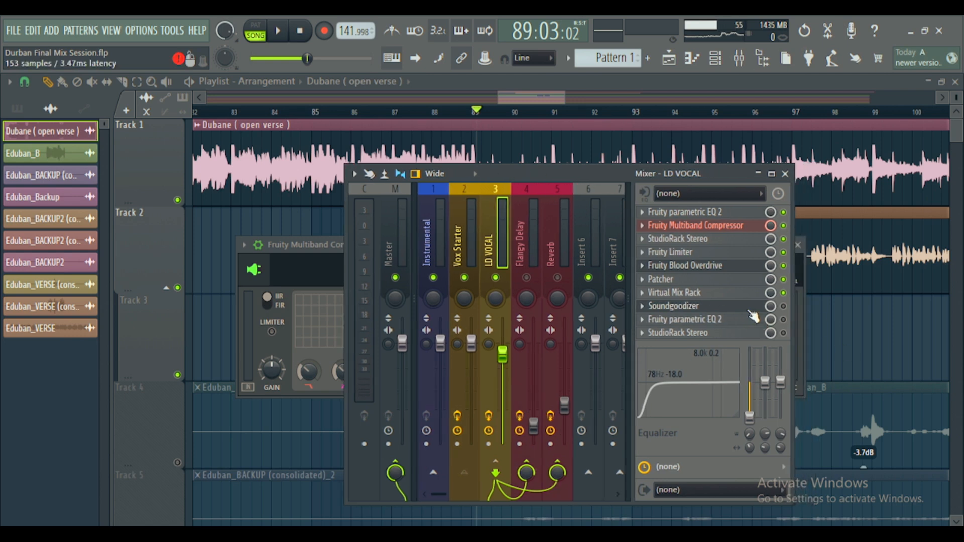
left_click(783, 306)
left_click(711, 307)
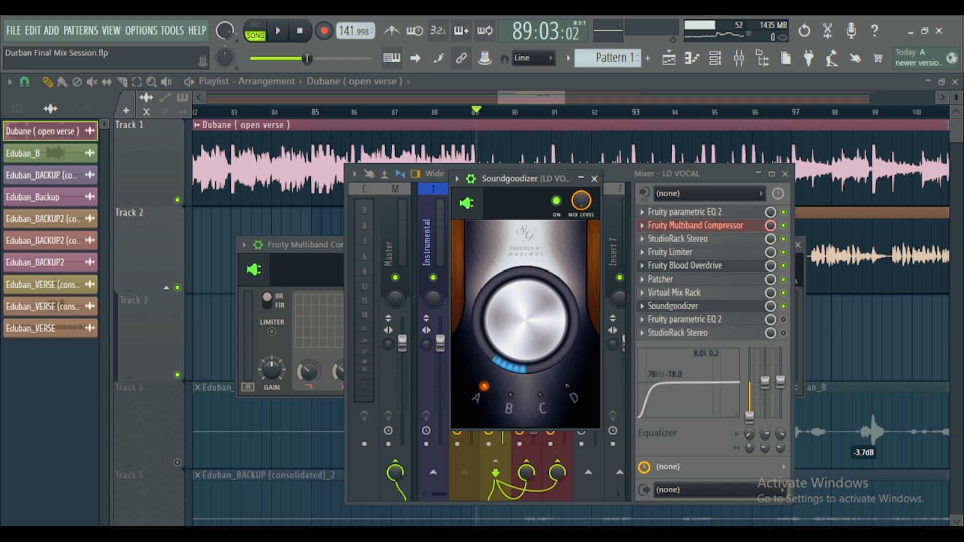
left_click_drag(526, 321, 526, 334)
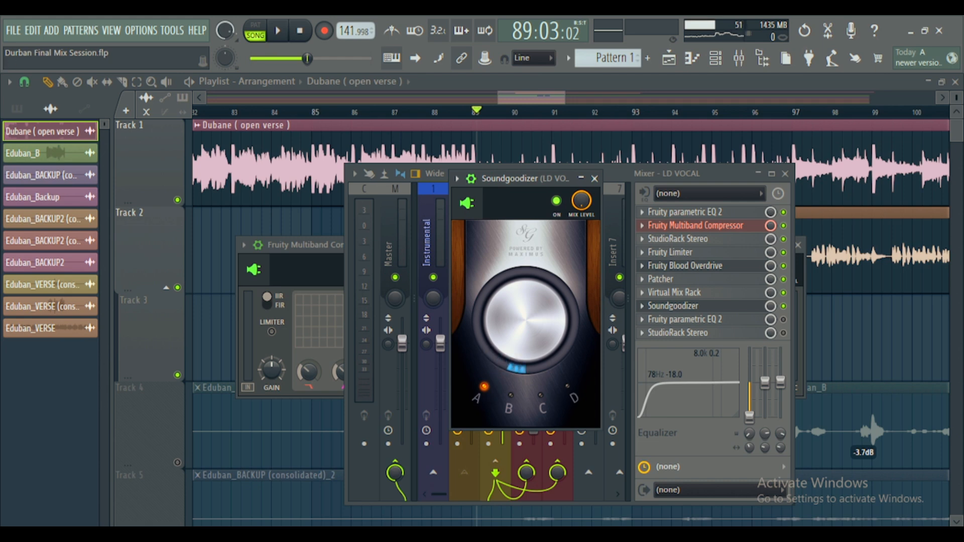
- Compare the mix with Soundgoodizer switched off and on during playback, close its window and stop playback
left_click(278, 33)
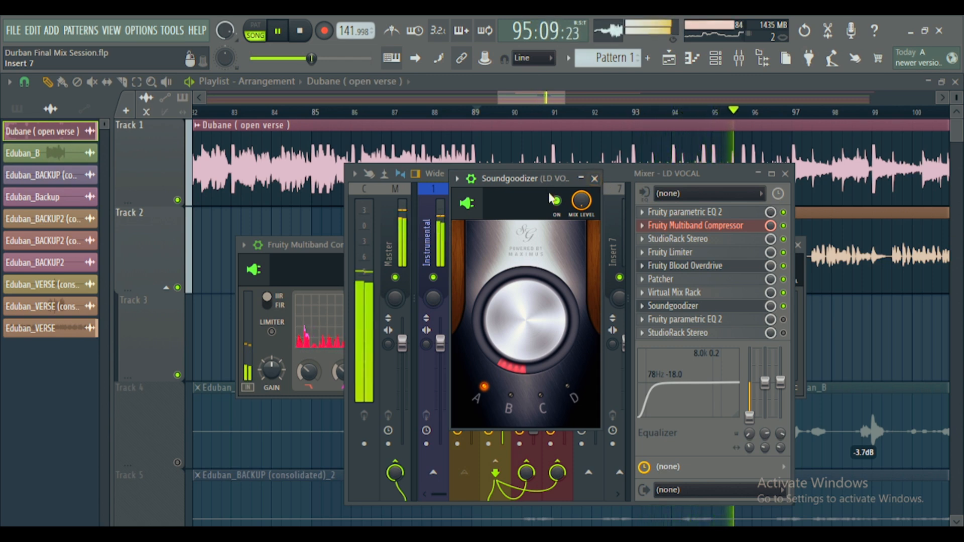
left_click(557, 201)
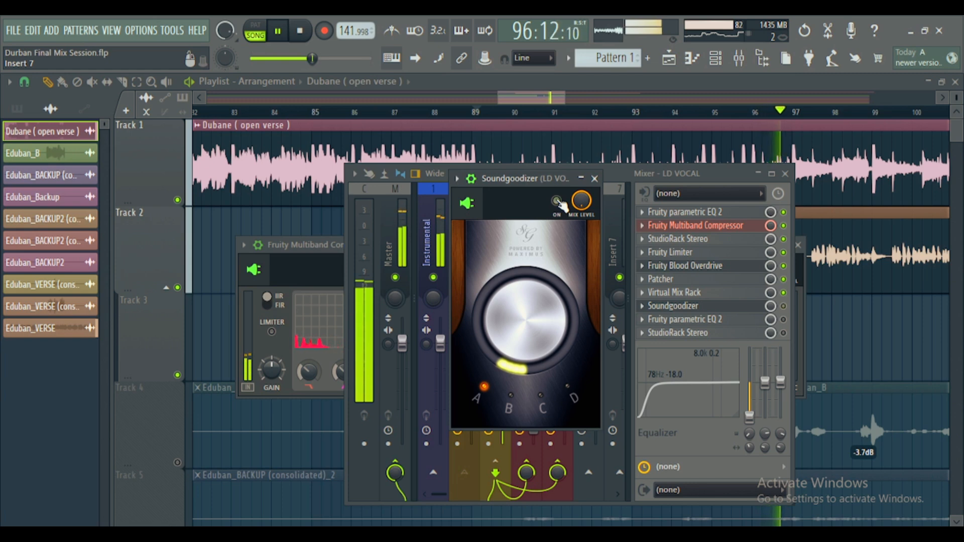
left_click(557, 201)
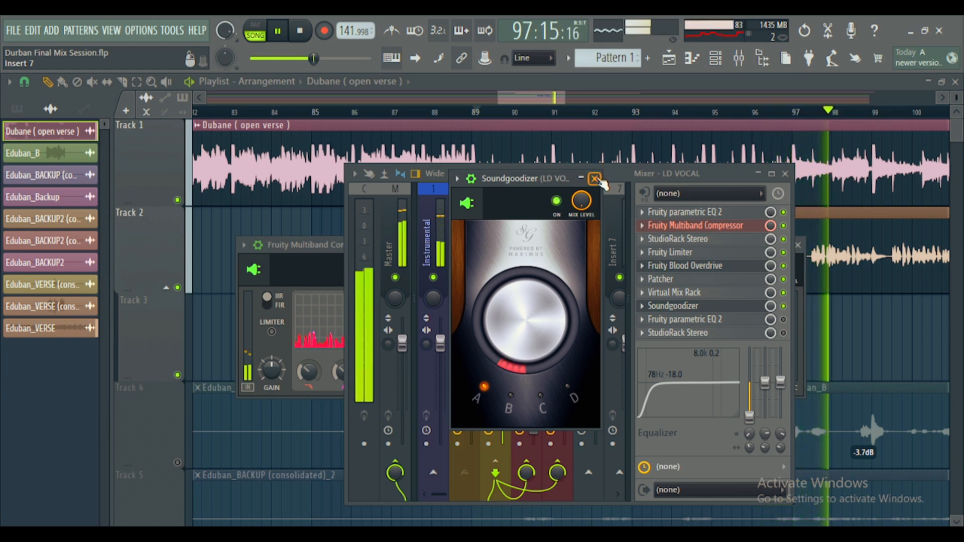
left_click(597, 179)
key("space")
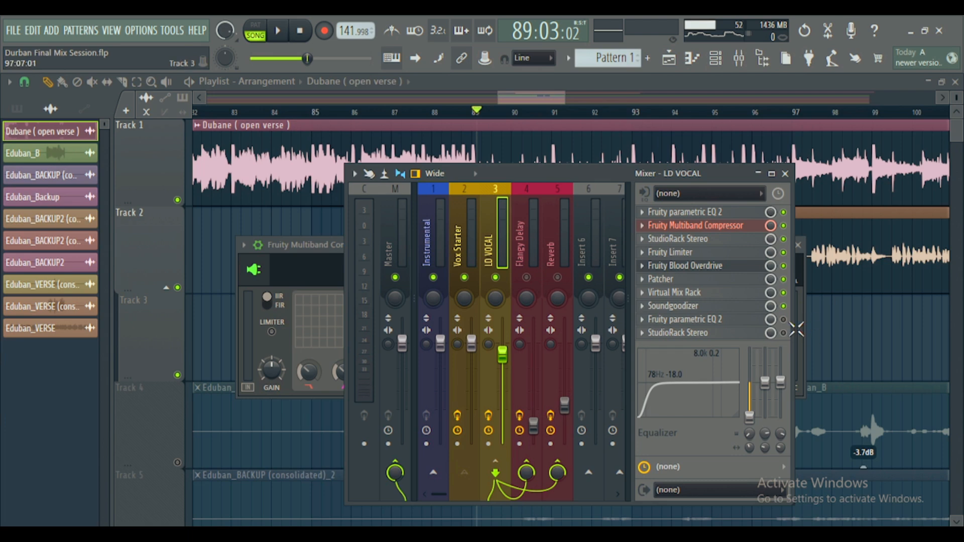
- Enable the second Fruity parametric EQ 2 on LD VOCAL, below Soundgoodizer, and open its window
left_click(734, 320)
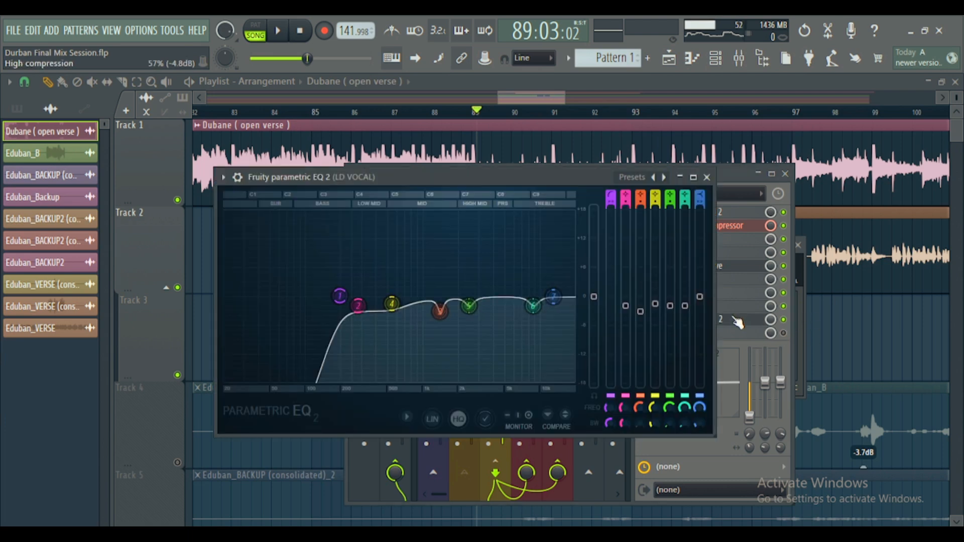
left_click_drag(420, 183, 439, 166)
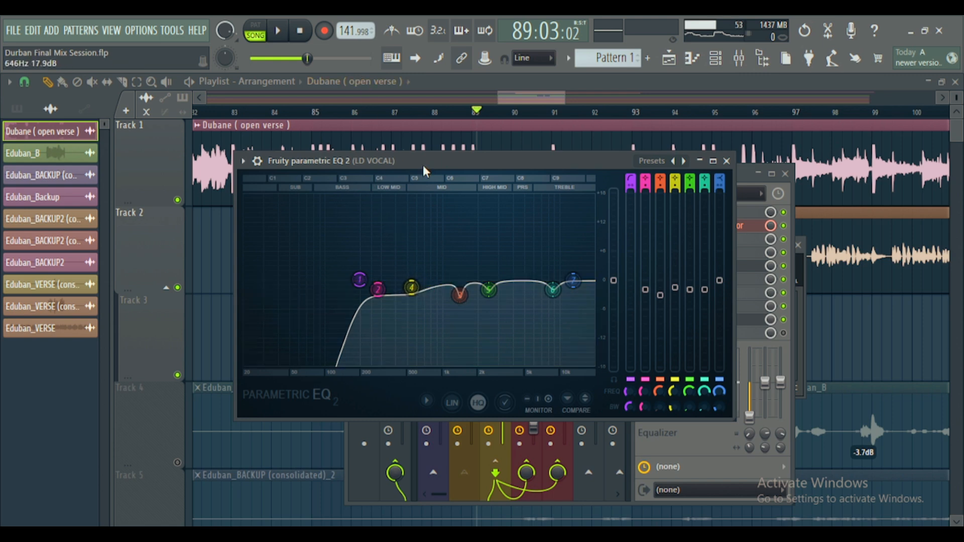
left_click_drag(424, 168, 455, 178)
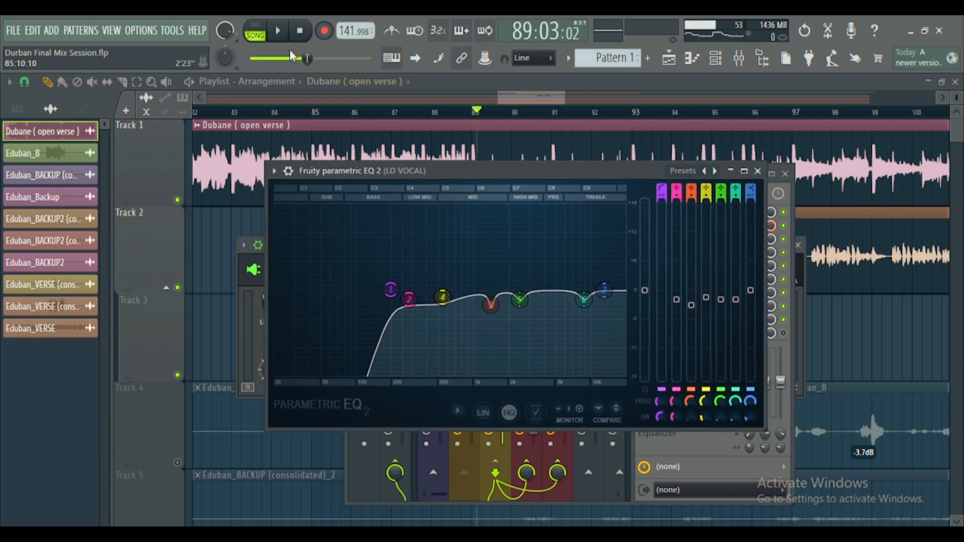
- Reduce the cuts of EQ bands 2 and 4 slightly while playing the mix, and close the equalizer
left_click(278, 31)
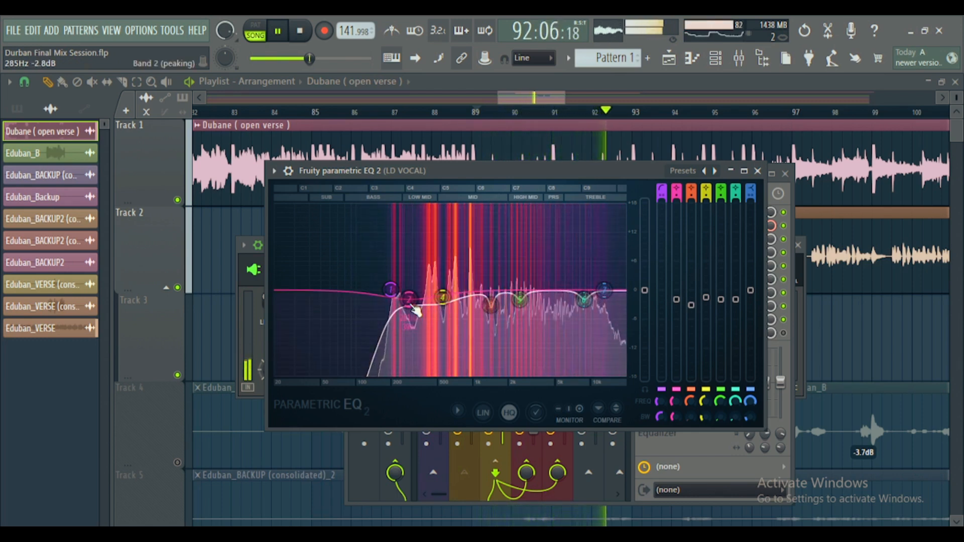
left_click_drag(412, 304, 441, 294)
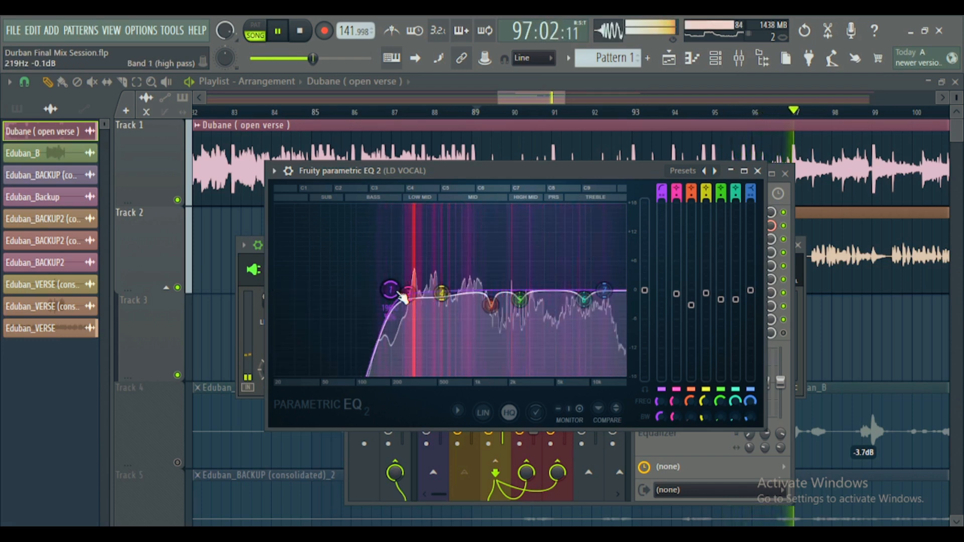
key("space")
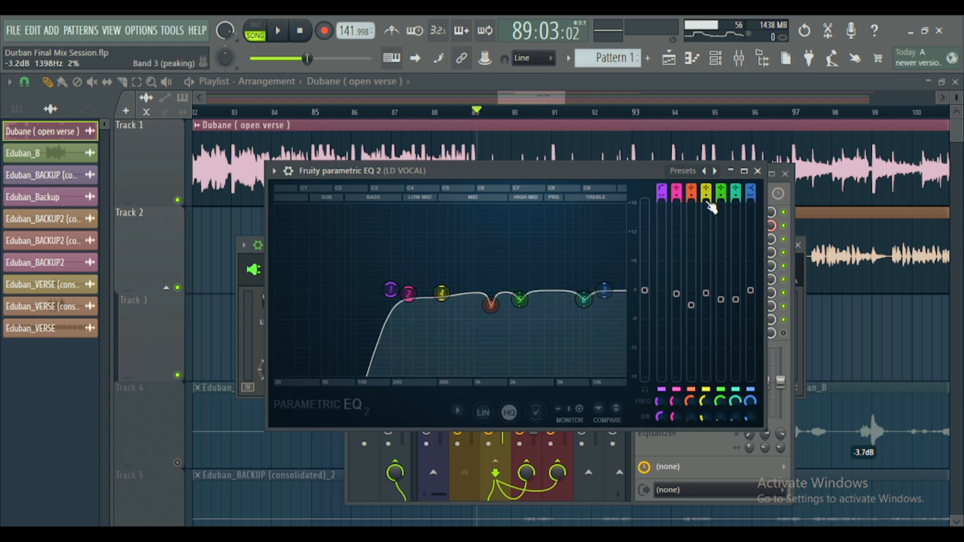
left_click(758, 172)
left_click_drag(546, 175, 515, 166)
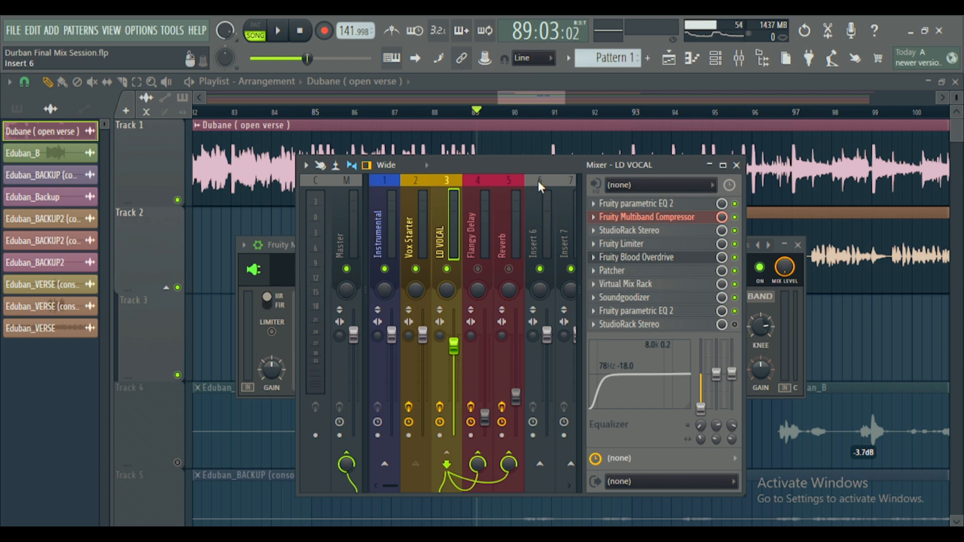
mouse_move(536, 163)
left_mouse_down()
mouse_move(514, 201)
mouse_move(508, 154)
mouse_move(539, 175)
left_mouse_up()
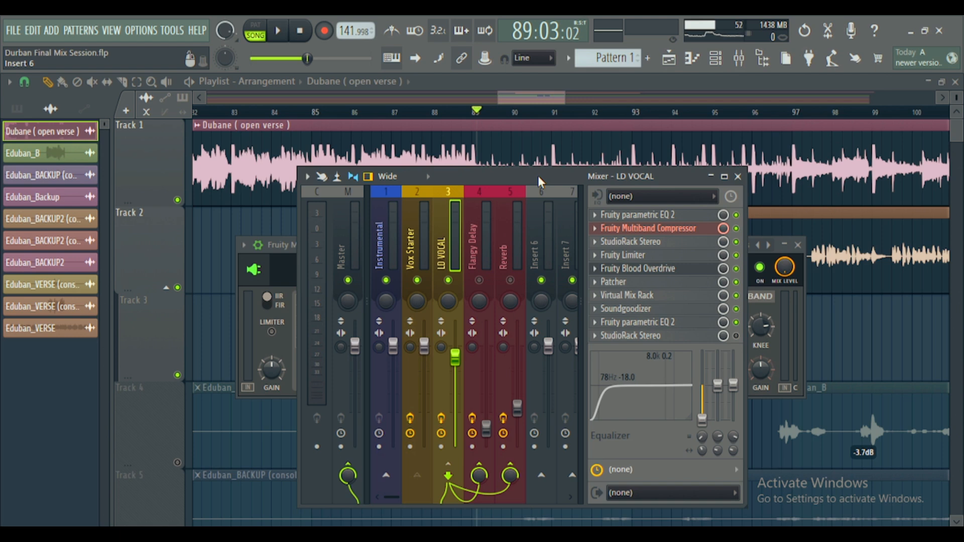
left_click_drag(541, 173, 577, 176)
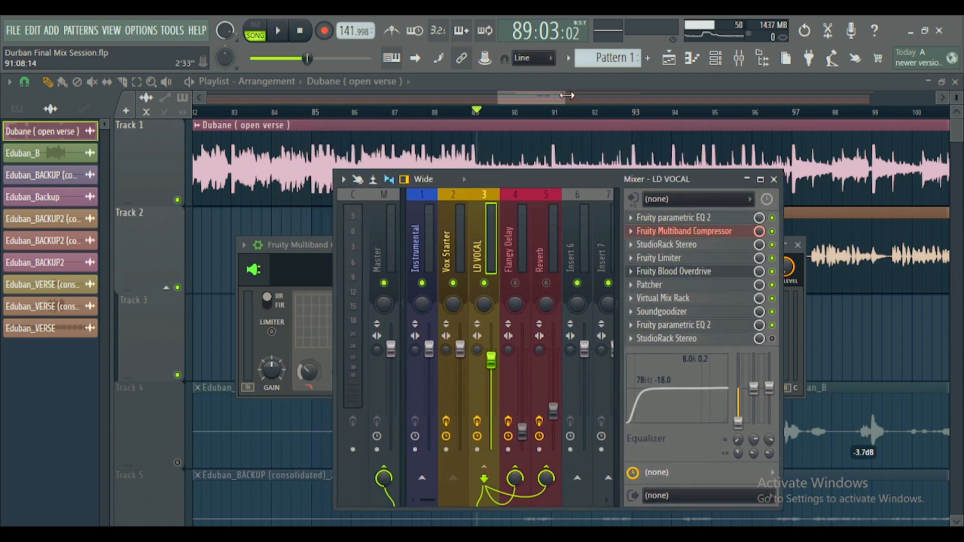
- Reopen the mixer, enable the StudioRack Stereo in LD VOCAL's last effect slot and open its window
left_click_drag(567, 95, 665, 96)
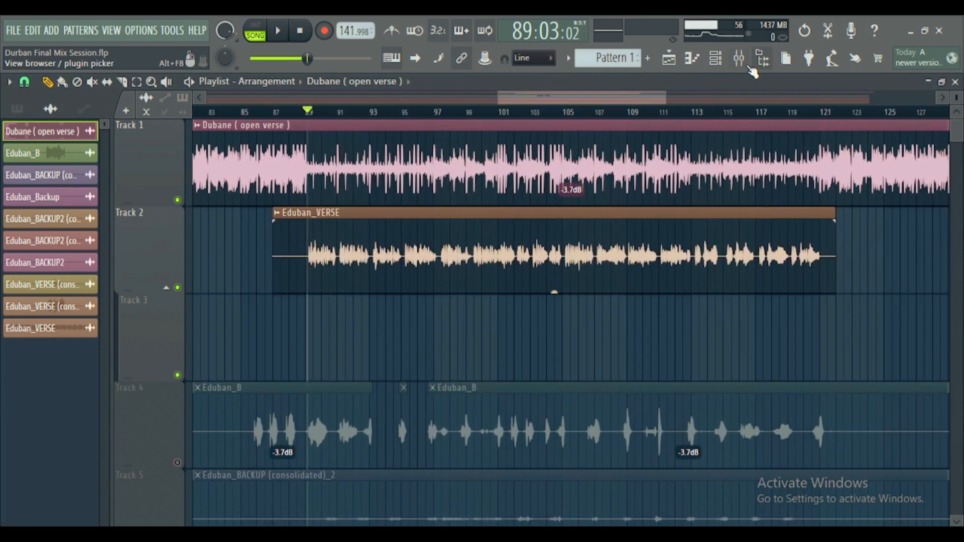
left_click(741, 59)
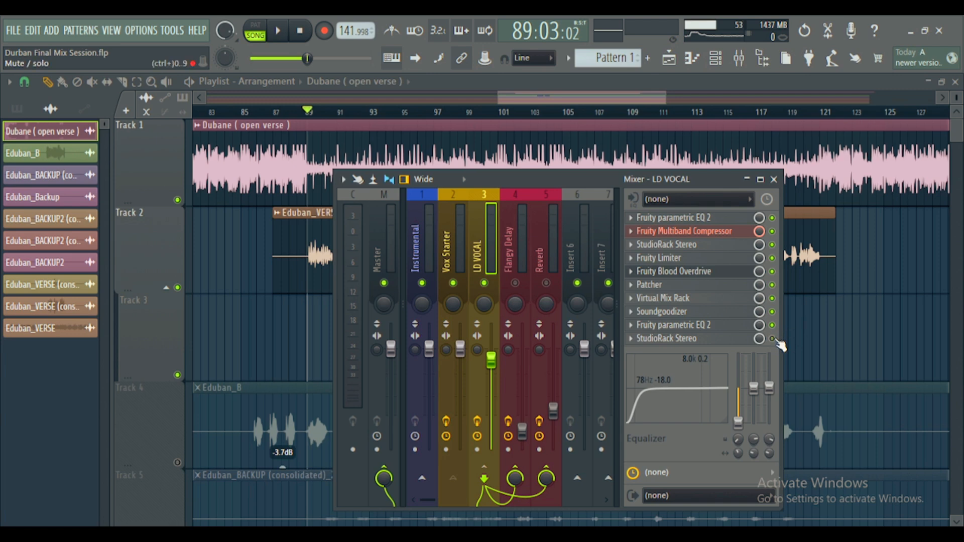
left_click(678, 343)
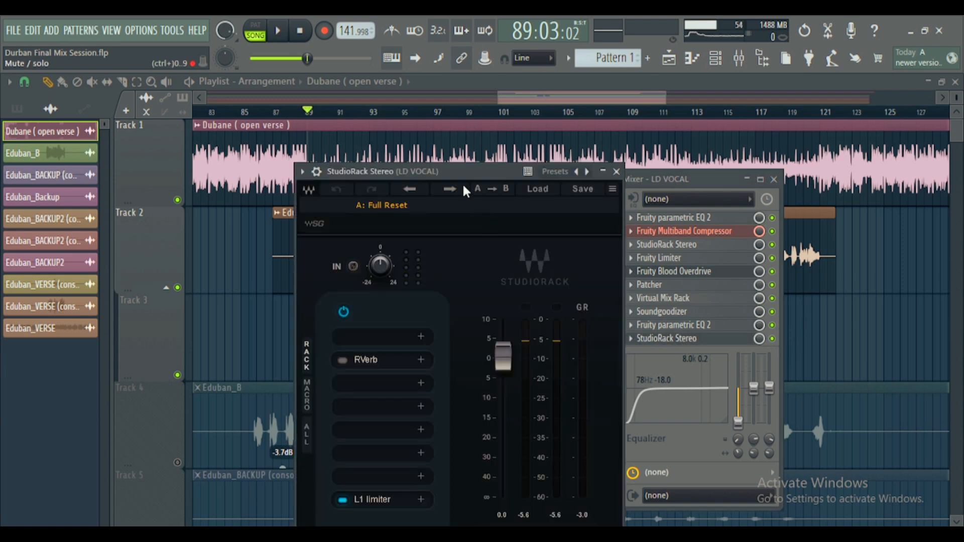
- Examine the L1 limiter in the StudioRack's last slot while auditioning the mix, and close both plugin windows
left_click_drag(465, 177, 500, 122)
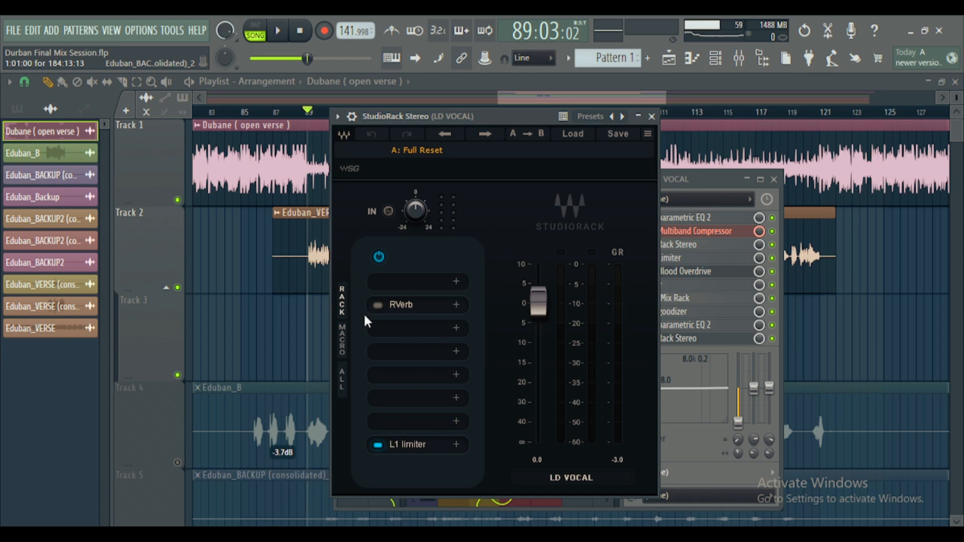
left_click(410, 450)
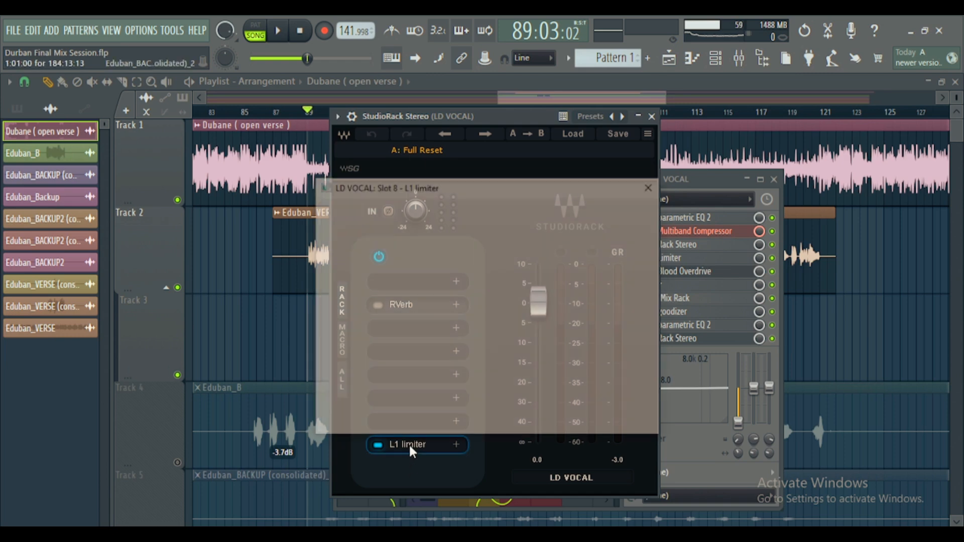
left_click_drag(482, 191, 537, 193)
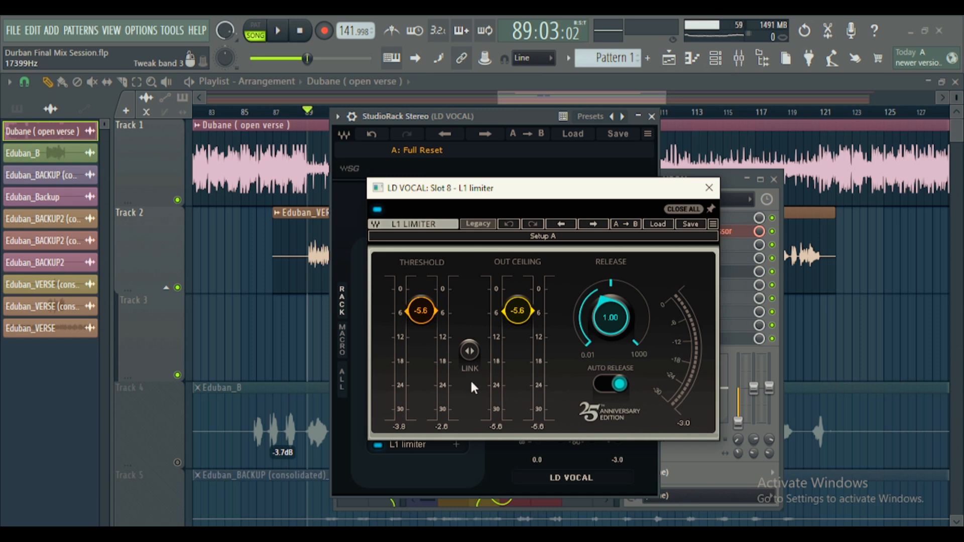
left_click(282, 32)
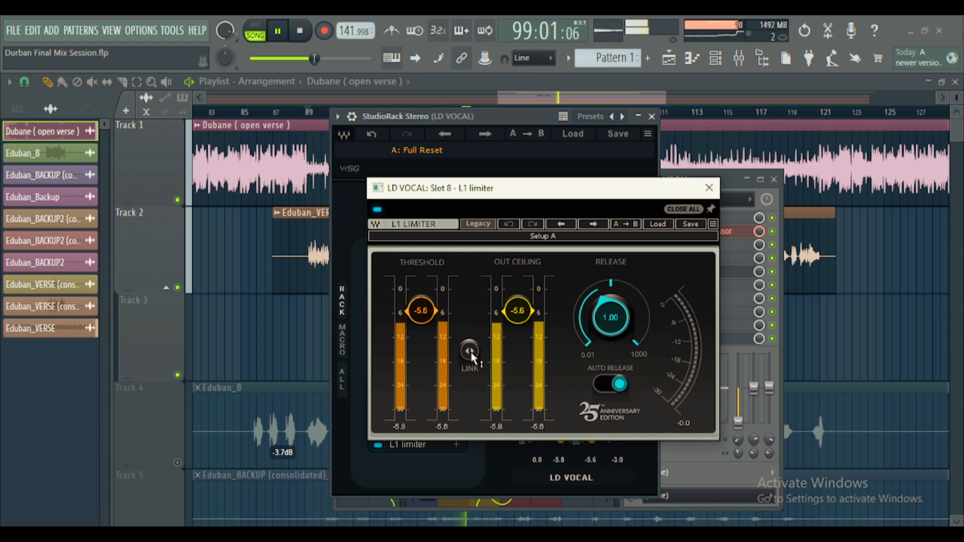
key("space")
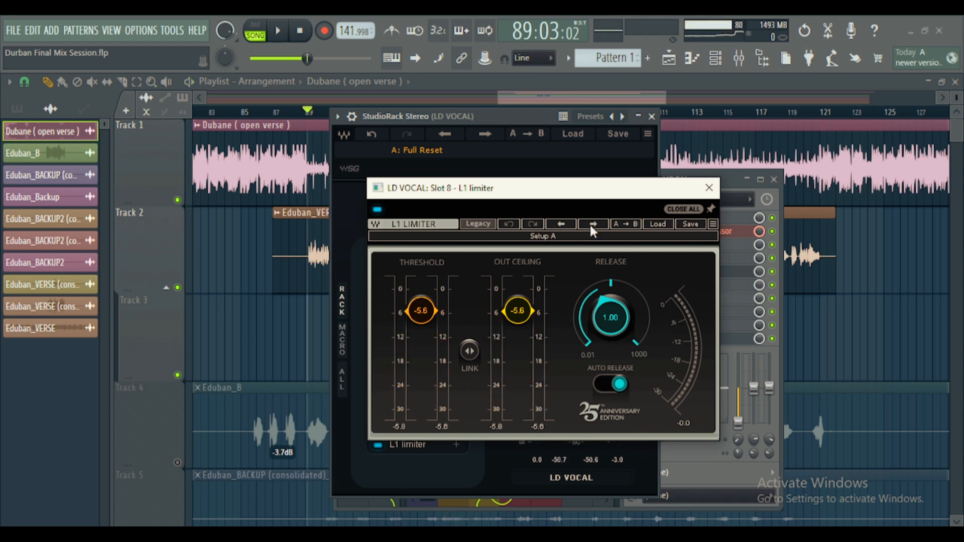
left_click(709, 187)
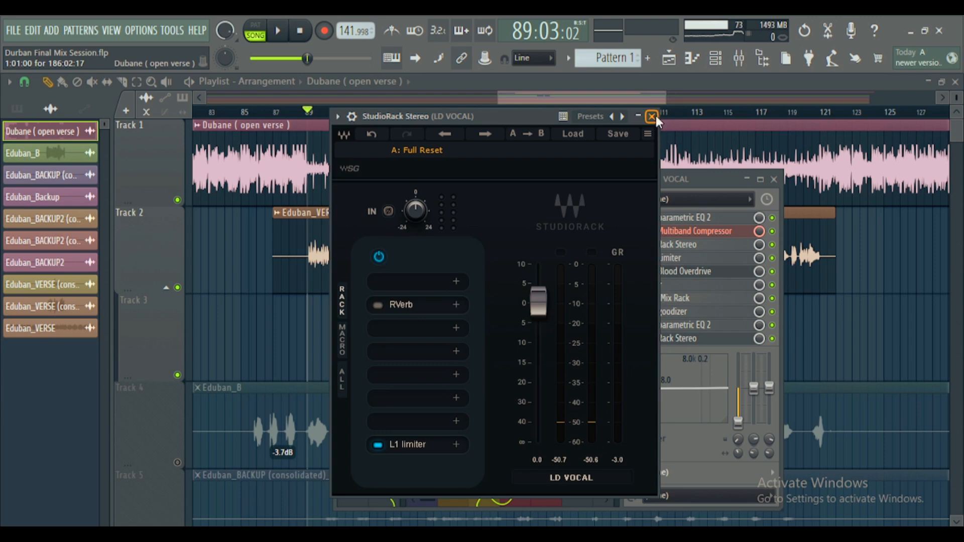
left_click(652, 116)
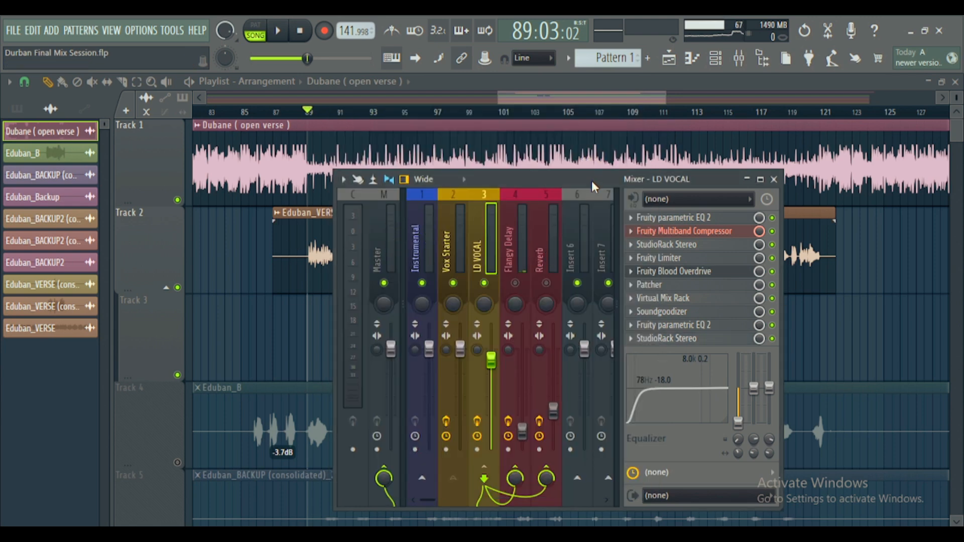
- Select the Flangy Delay track in the mixer and unmute it
left_click_drag(590, 177, 582, 175)
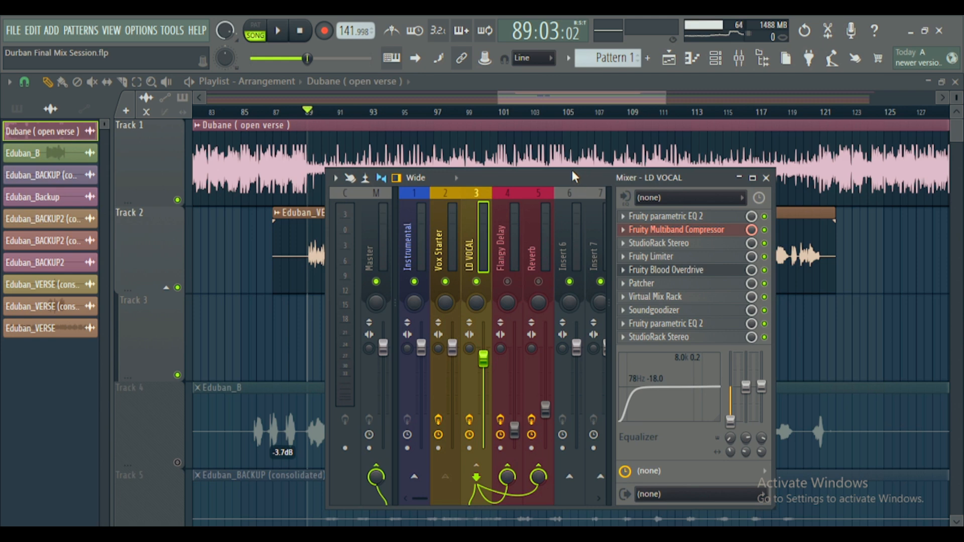
left_click_drag(561, 174, 550, 170)
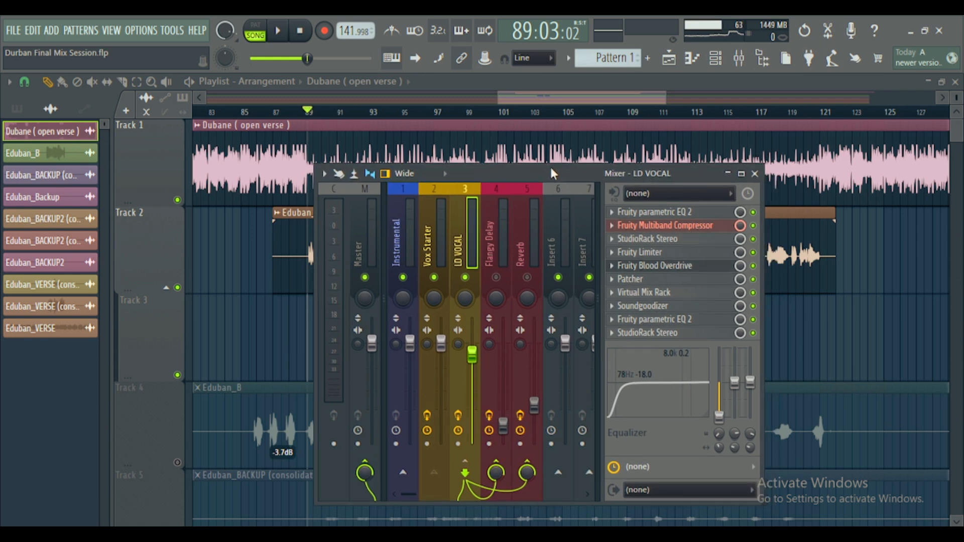
left_click(489, 248)
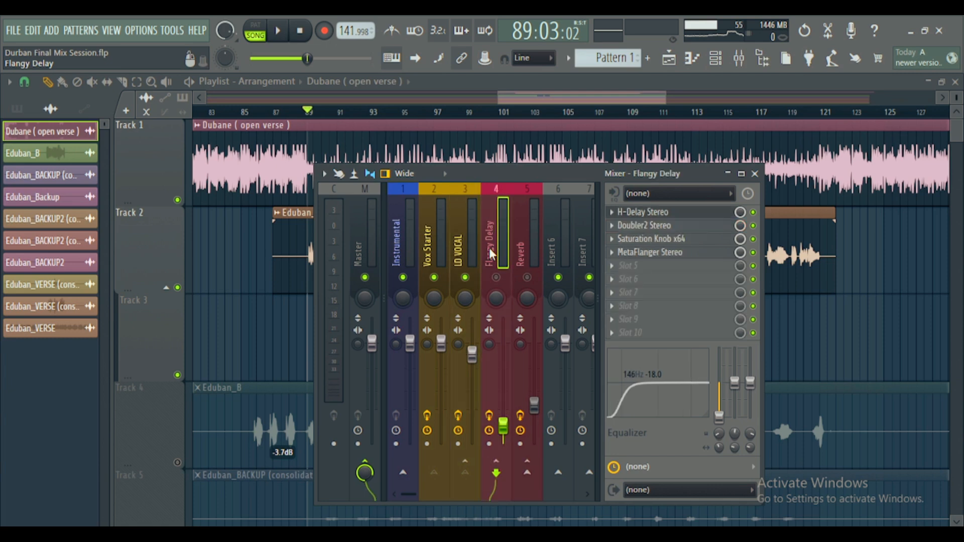
left_click(496, 278)
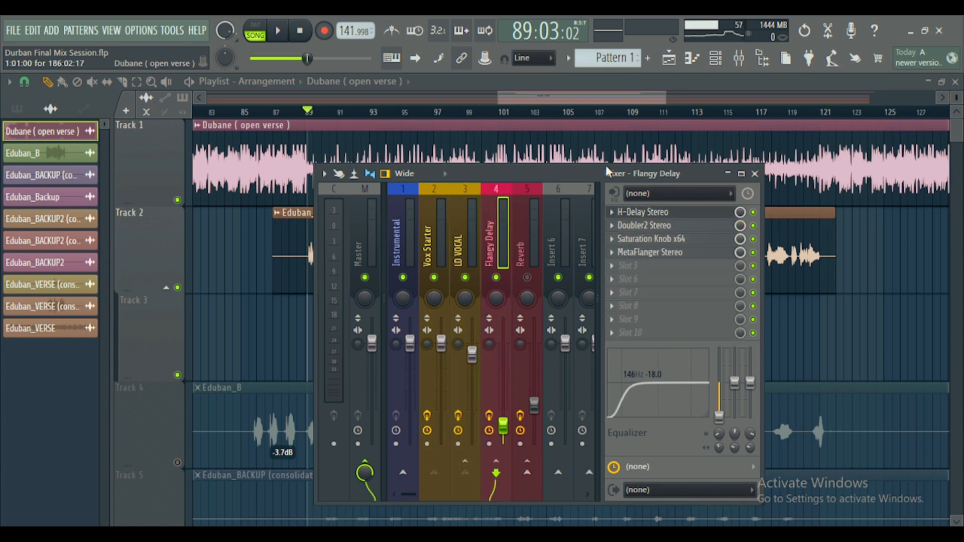
- Open the Flangy Delay track's H-Delay, Doubler2, Saturation Knob and MetaFlanger windows one after another and examine their settings
left_click(659, 216)
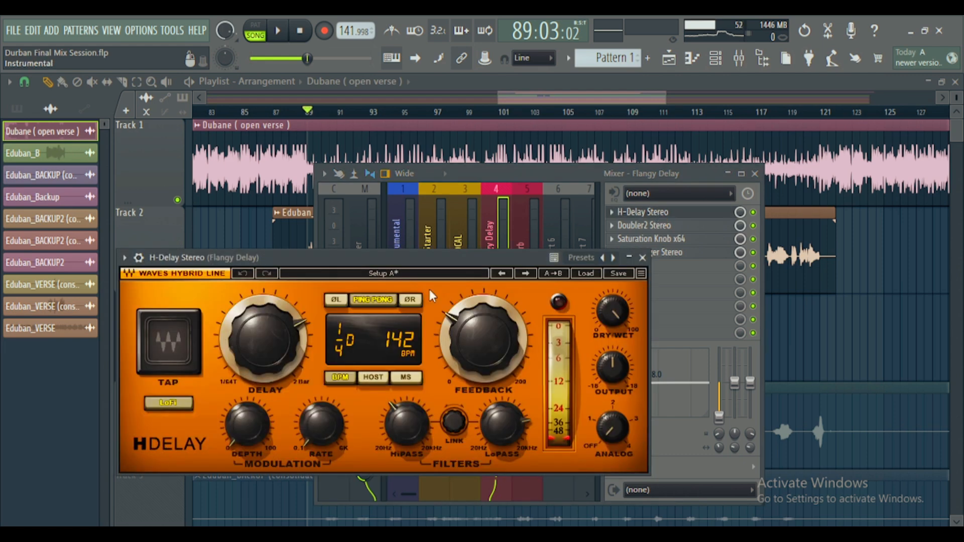
left_click_drag(409, 257, 460, 245)
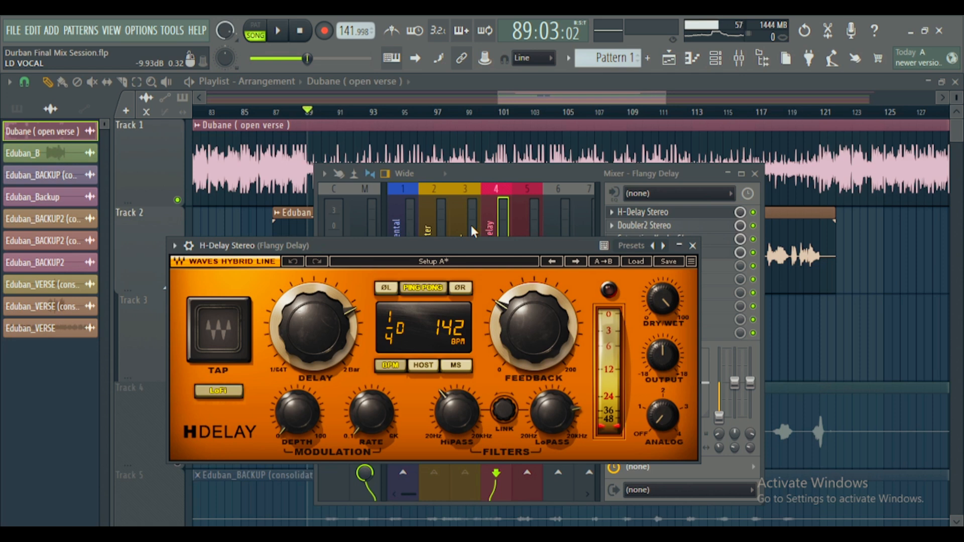
left_click(519, 174)
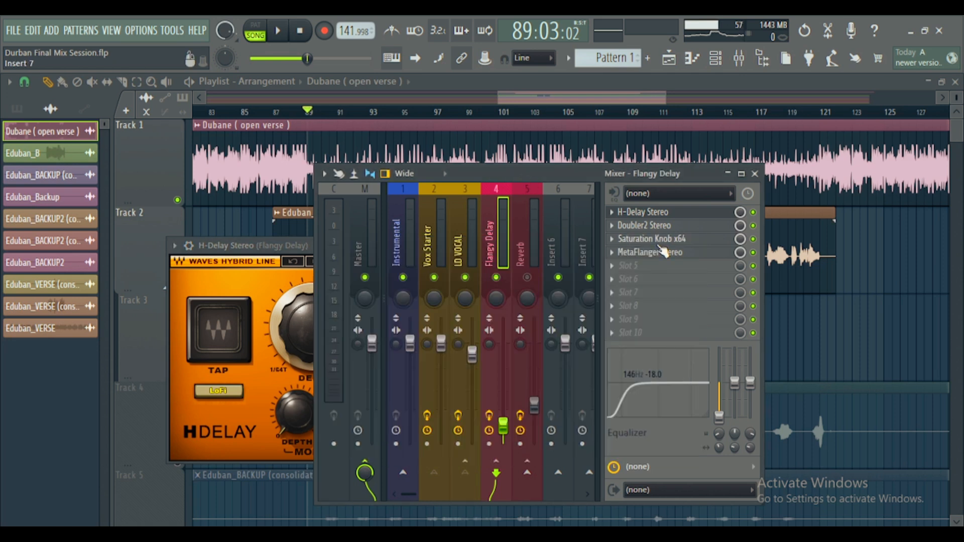
left_click(644, 225)
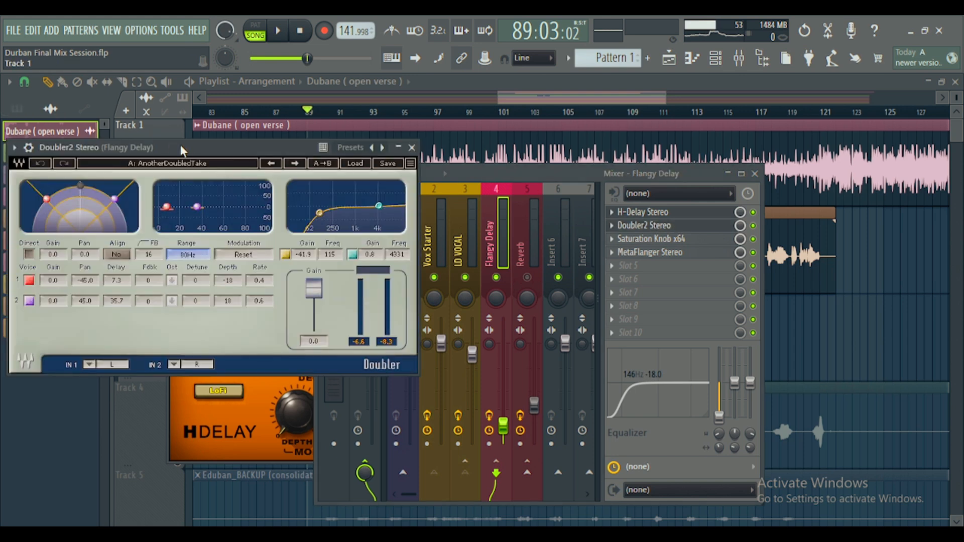
left_click_drag(182, 150, 302, 169)
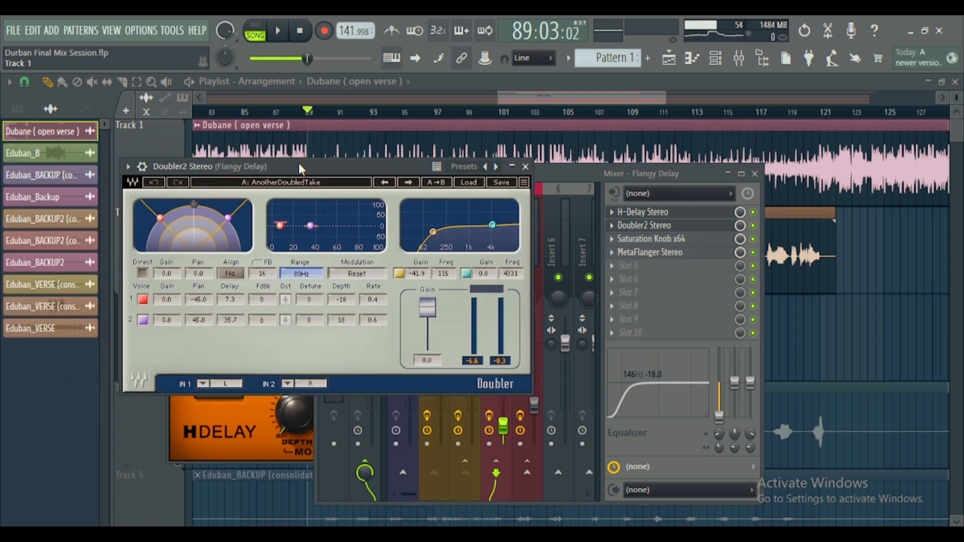
left_click(696, 240)
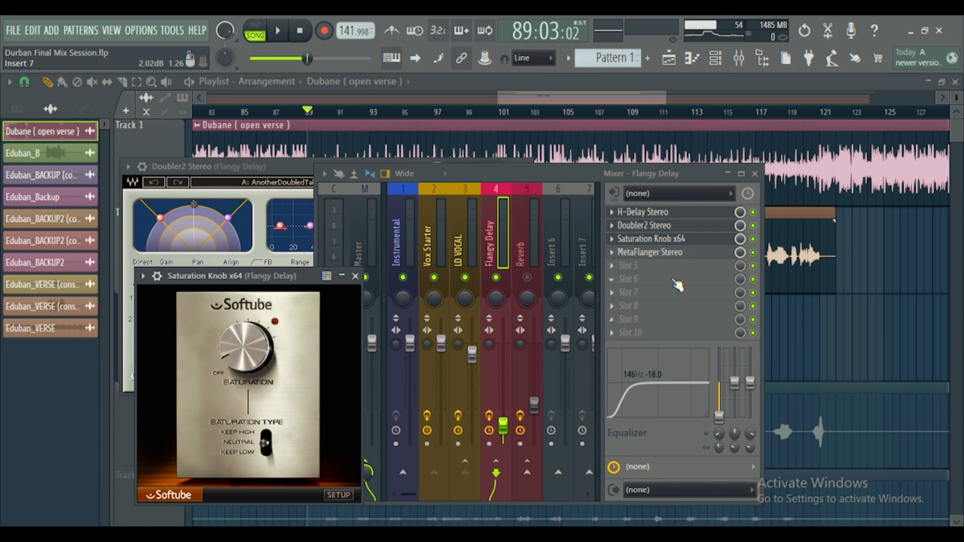
left_click(679, 253)
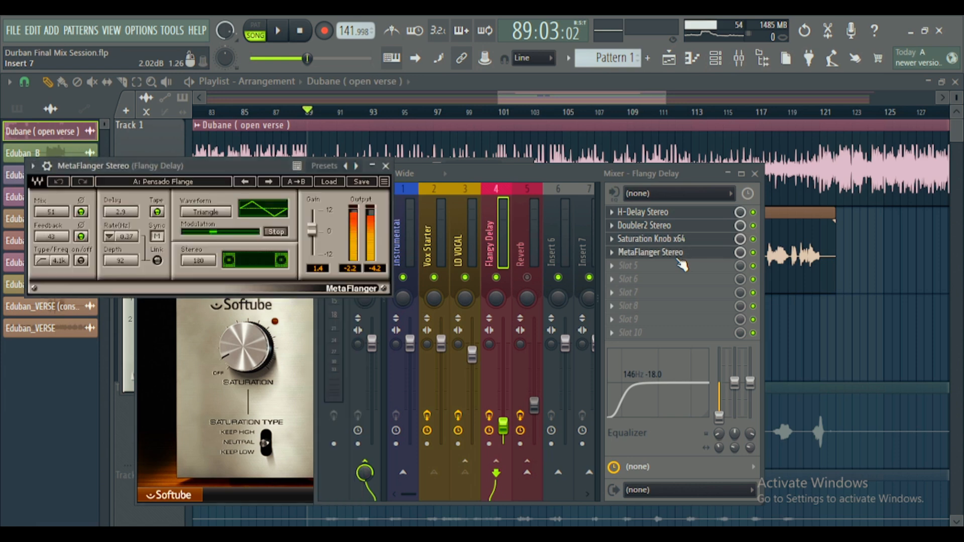
left_click_drag(233, 170, 406, 192)
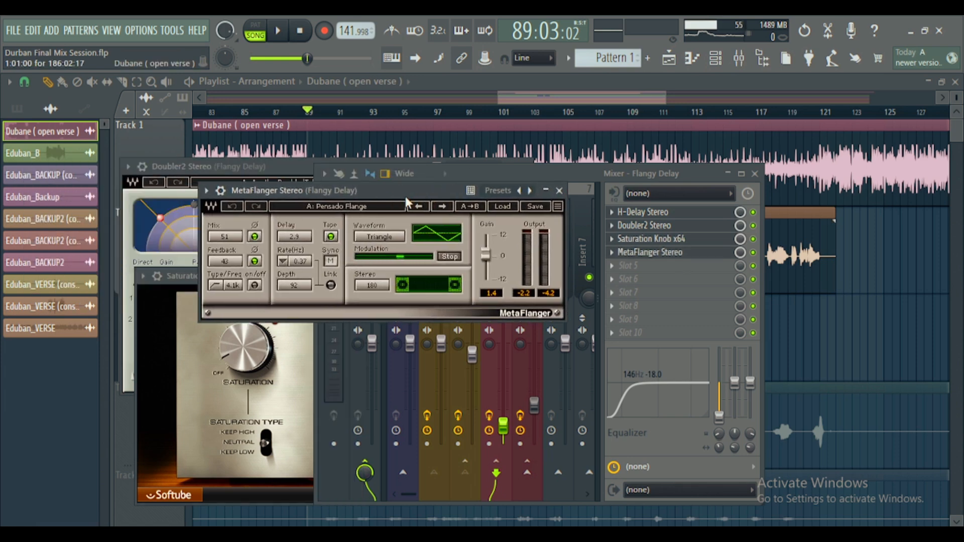
- Audition the Flangy Delay track at 50% volume during playback, set its fader to 20% and stop playback
left_click(561, 169)
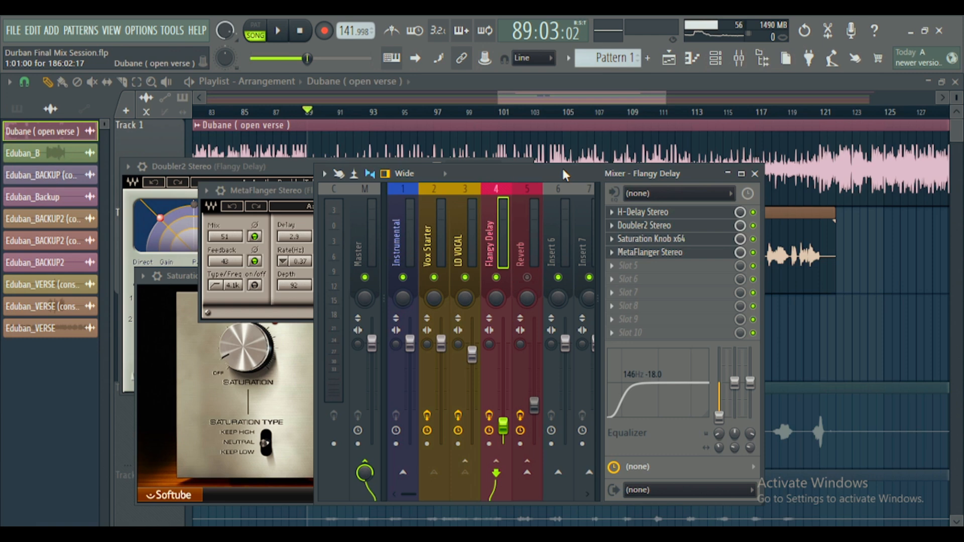
left_click_drag(518, 178, 508, 180)
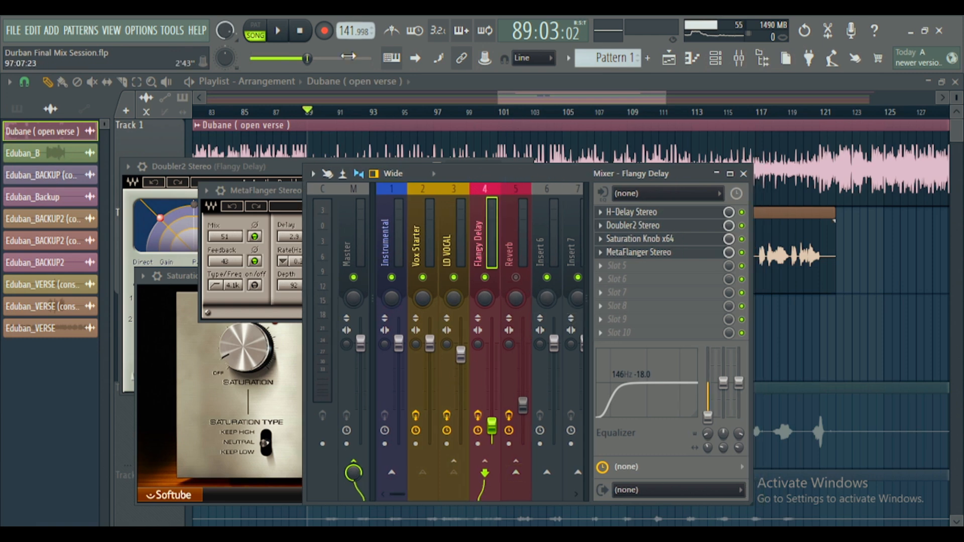
left_click(278, 31)
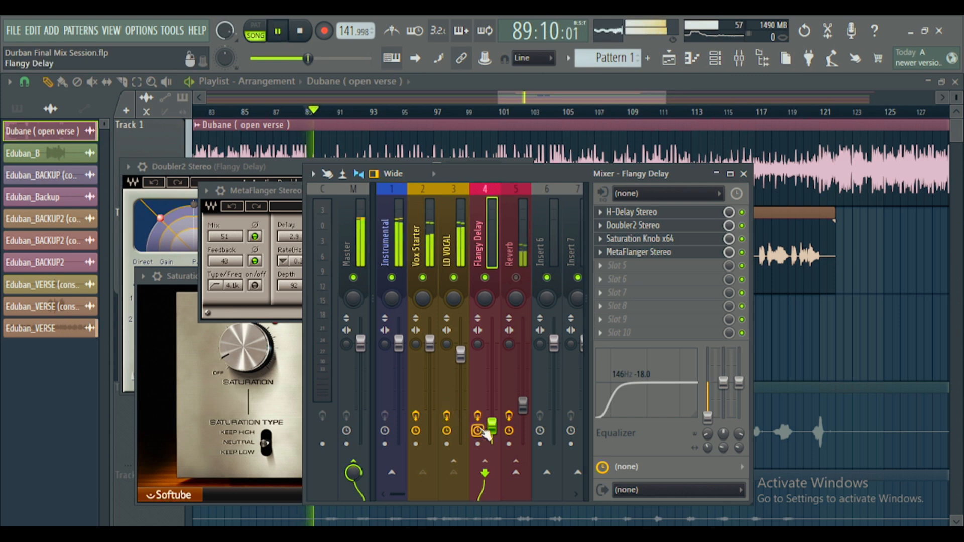
left_click_drag(492, 426, 493, 393)
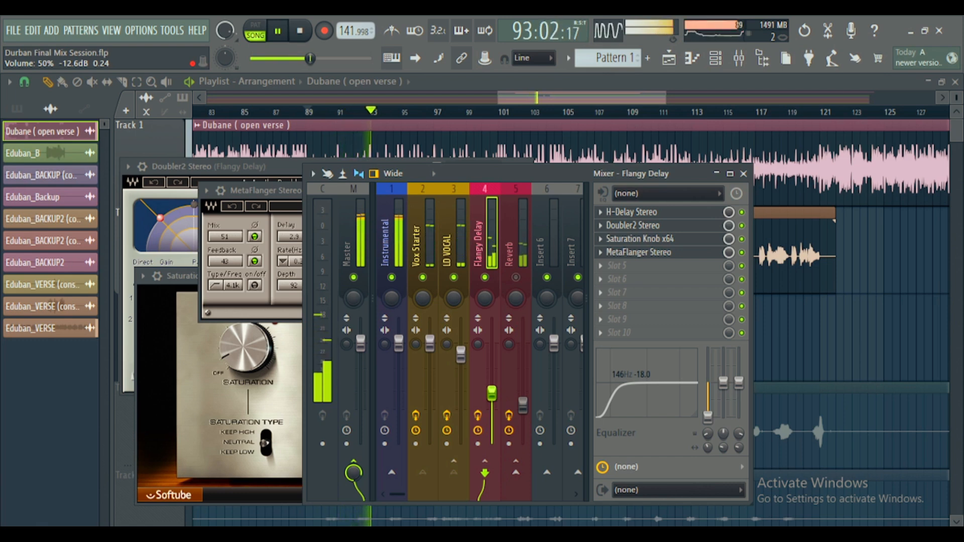
left_click_drag(492, 393, 492, 423)
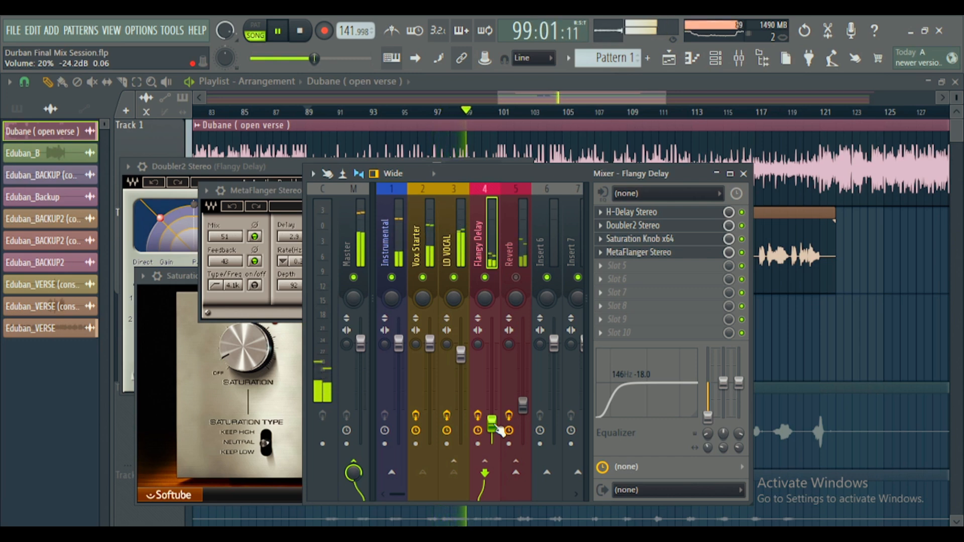
key("space")
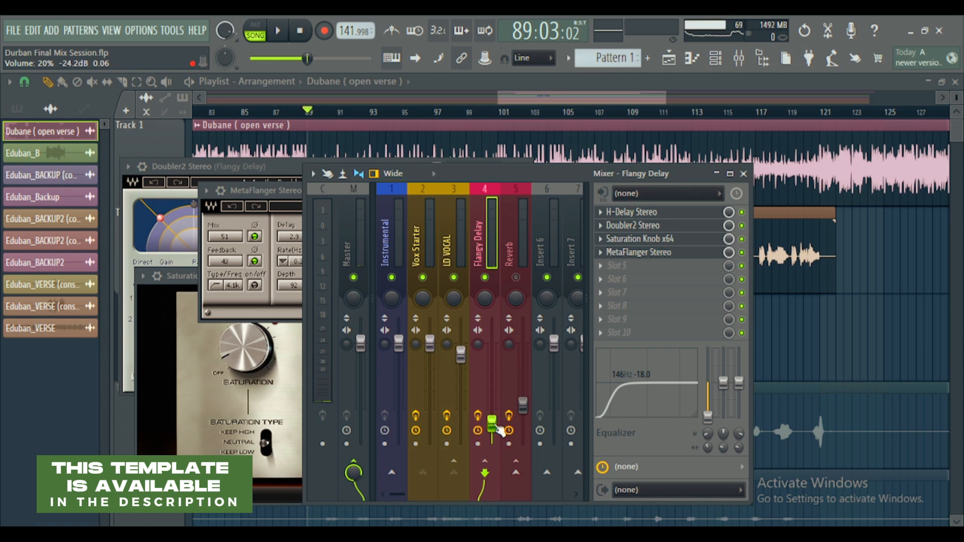
- Unmute the Reverb track and lower its fader slightly while playing the mix
left_click_drag(482, 170, 488, 154)
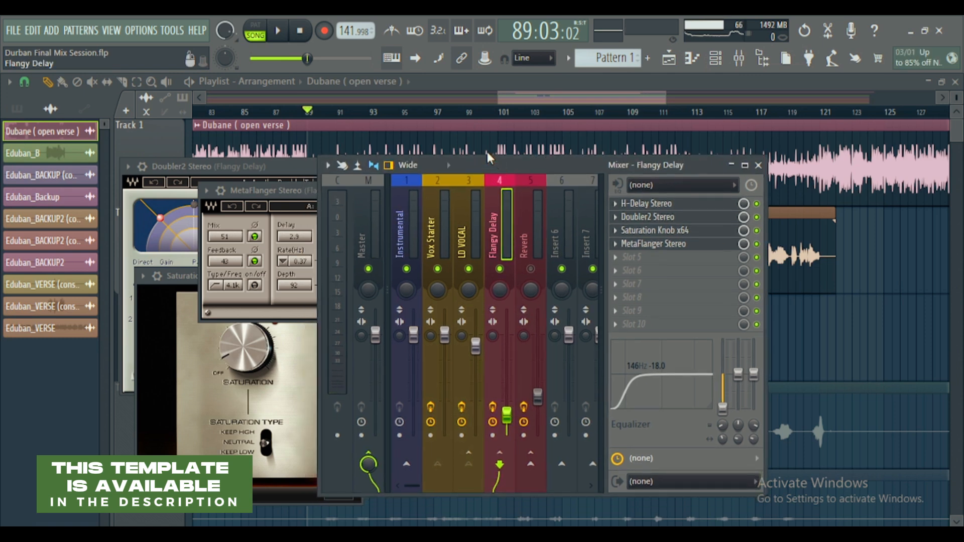
left_click(513, 221)
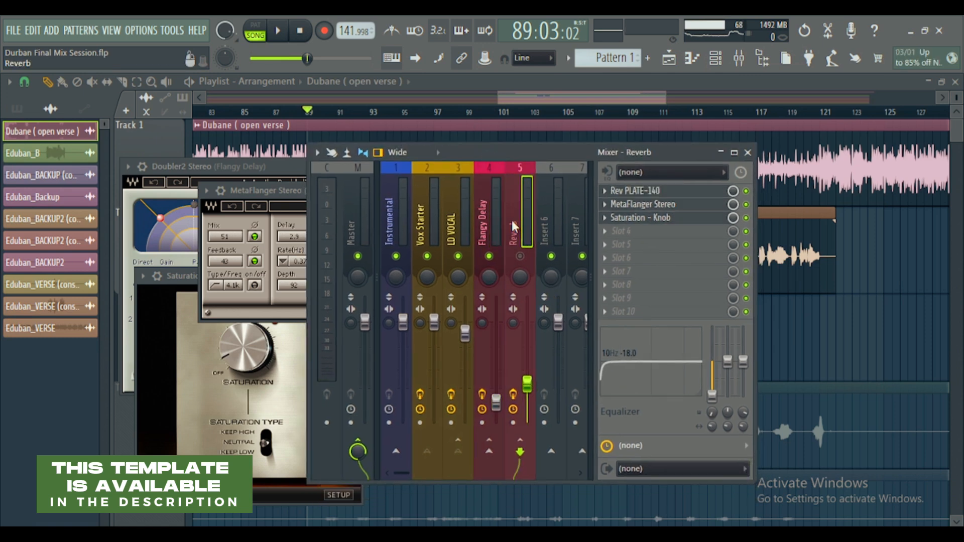
left_click(521, 257)
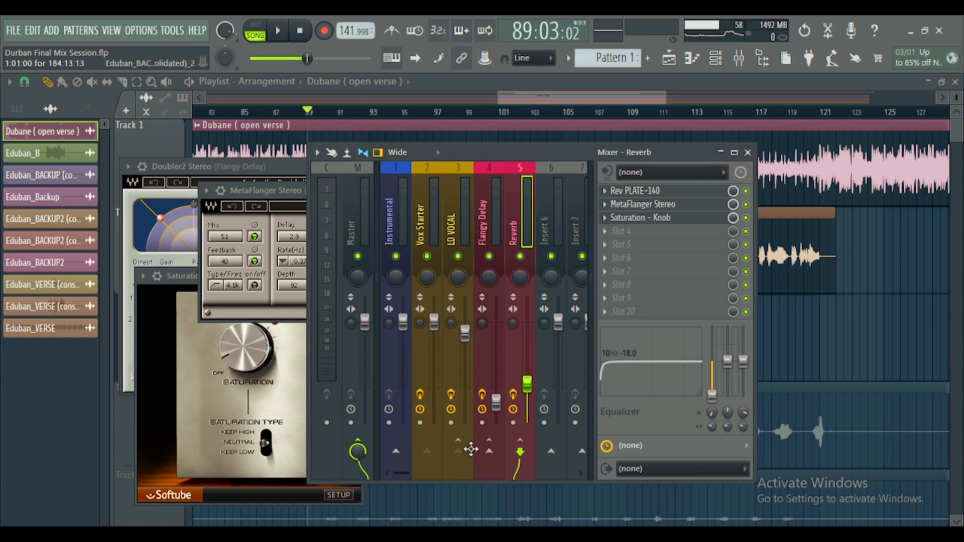
key("space")
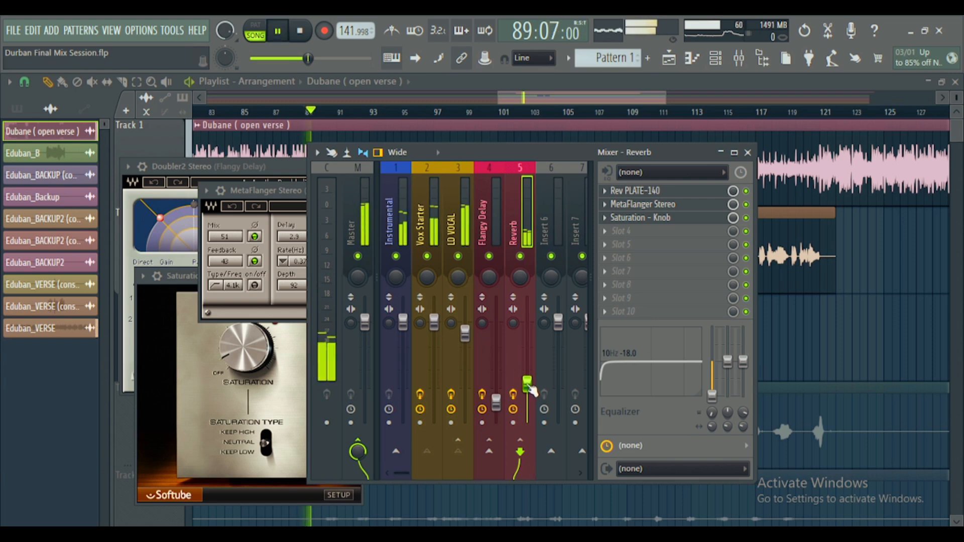
mouse_move(527, 380)
left_mouse_down()
mouse_move(527, 352)
mouse_move(527, 391)
left_mouse_up()
key("space")
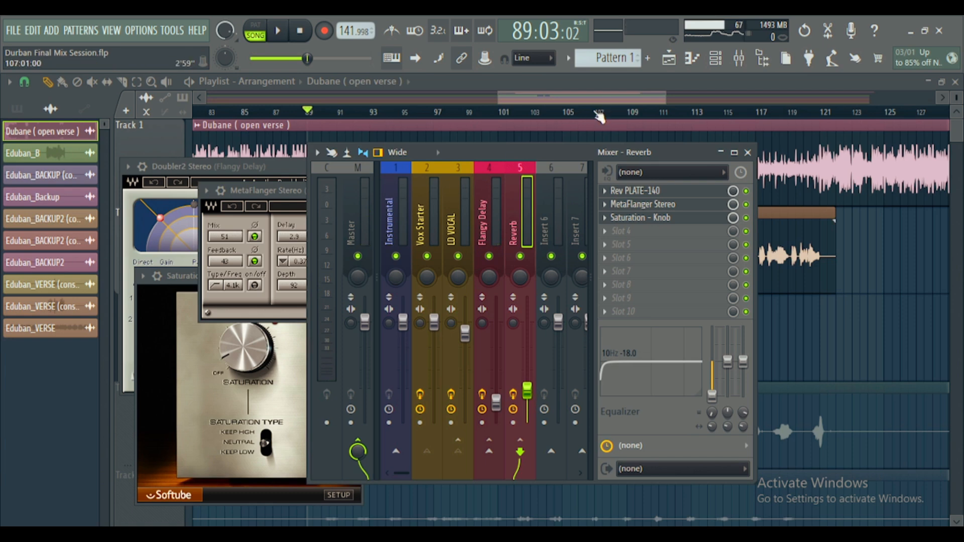
- Open Rev PLATE-140 on the Reverb track and inspect its Blend and Width settings
left_click_drag(576, 158, 552, 157)
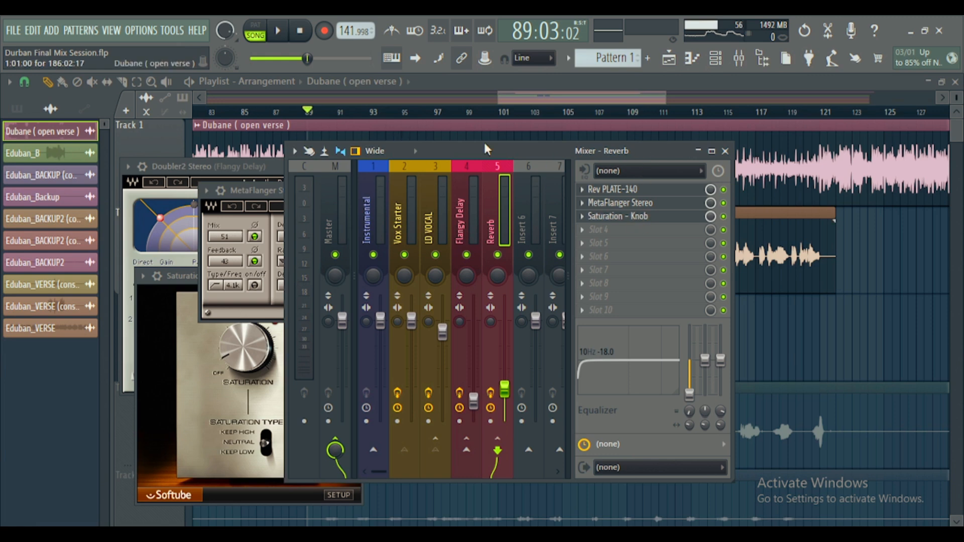
left_click_drag(511, 151, 490, 149)
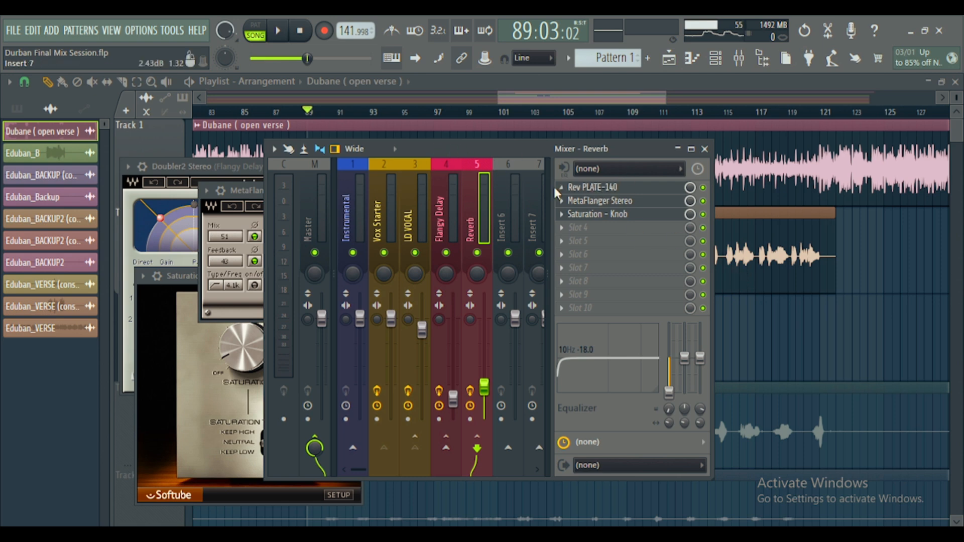
left_click(606, 191)
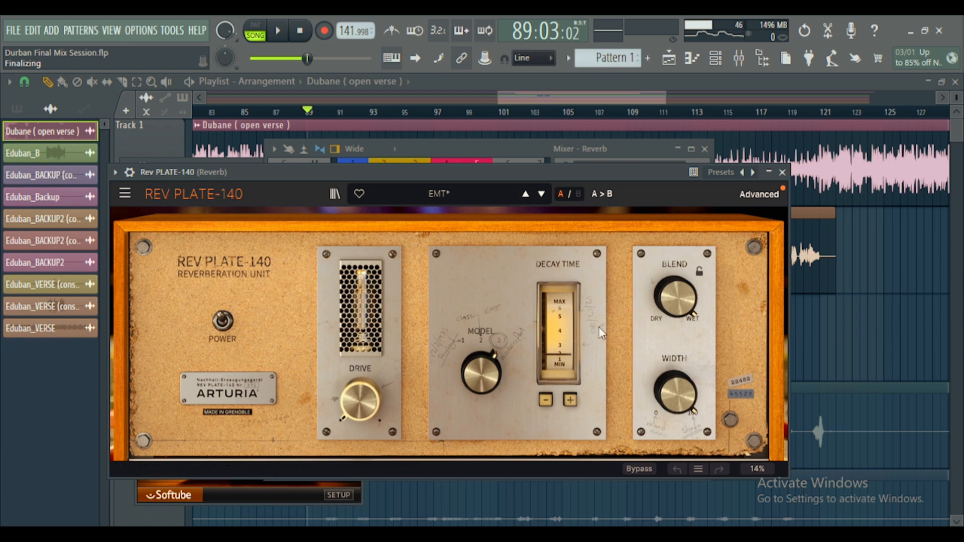
mouse_move(669, 301)
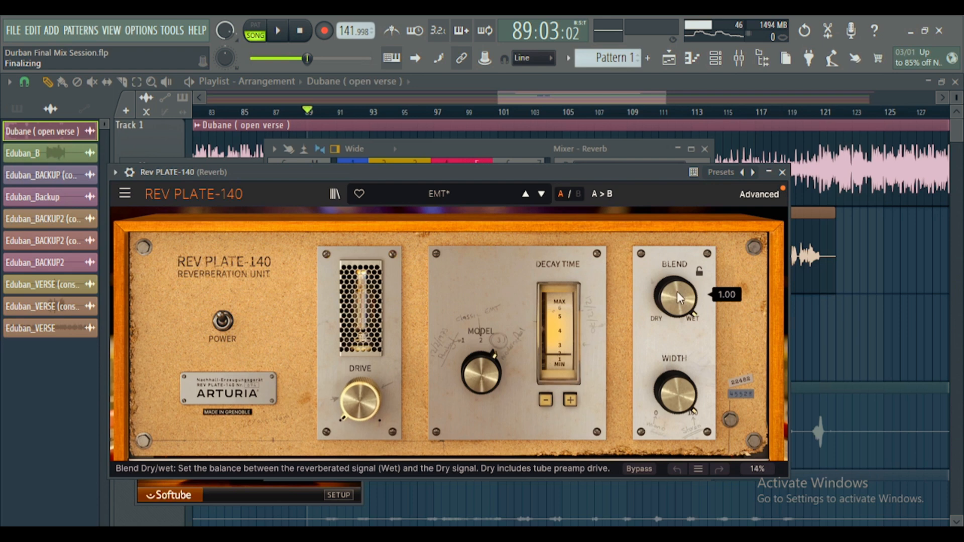
mouse_move(684, 406)
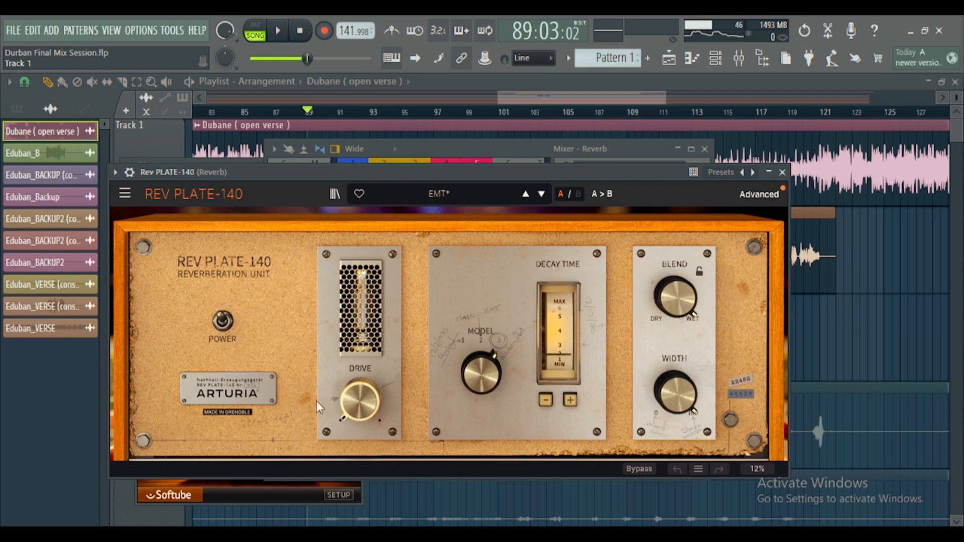
- Close Rev PLATE-140 and examine the settings of the Reverb track's MetaFlanger Stereo and Saturation Knob plugins
left_click(782, 172)
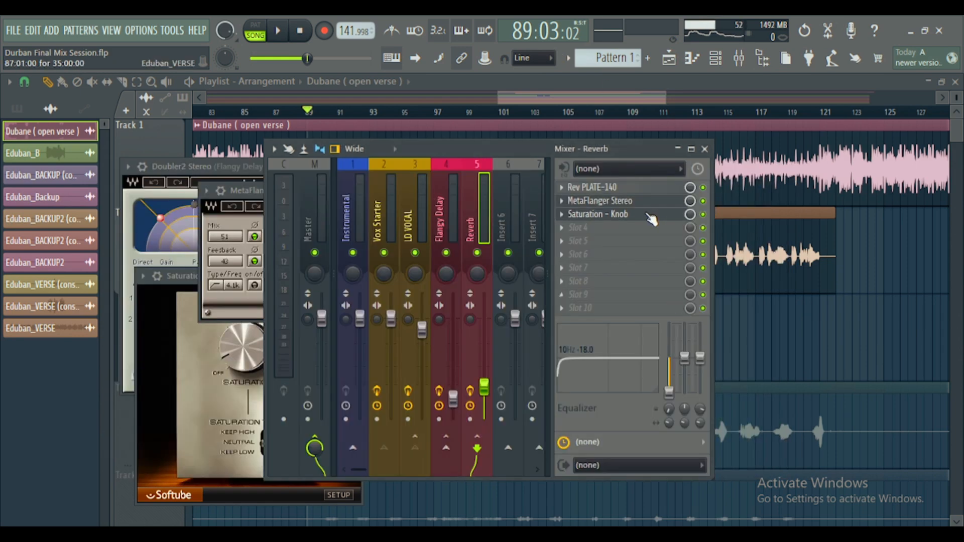
left_click(637, 201)
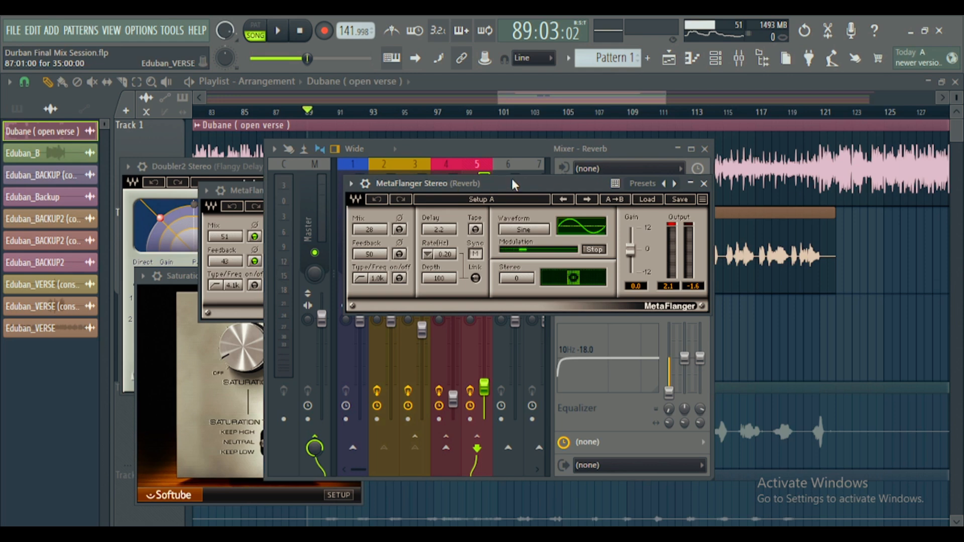
left_click_drag(516, 185, 520, 224)
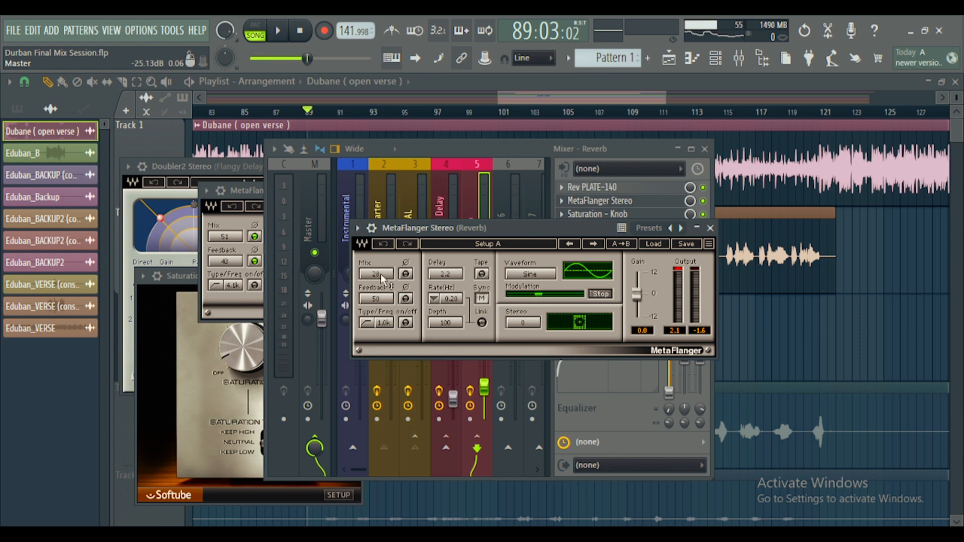
left_click(523, 146)
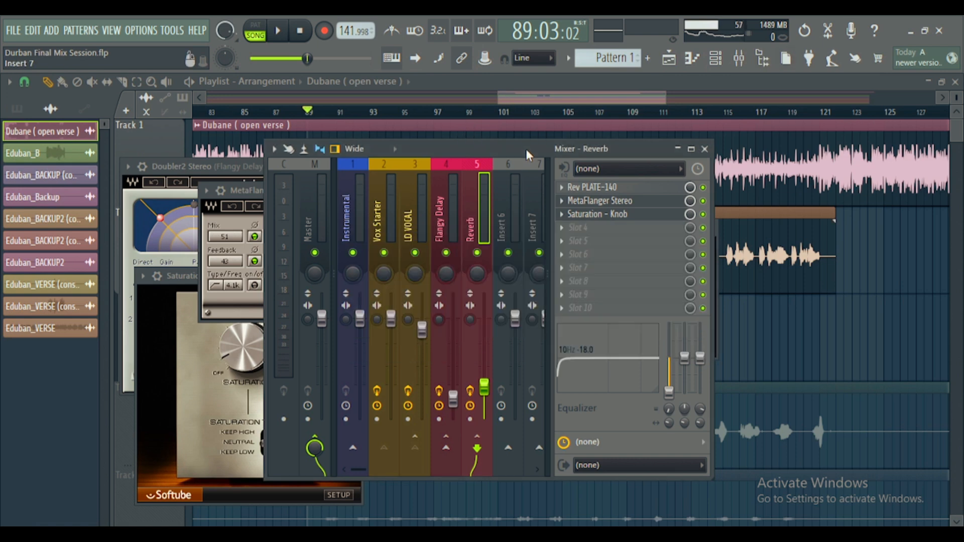
left_click(623, 217)
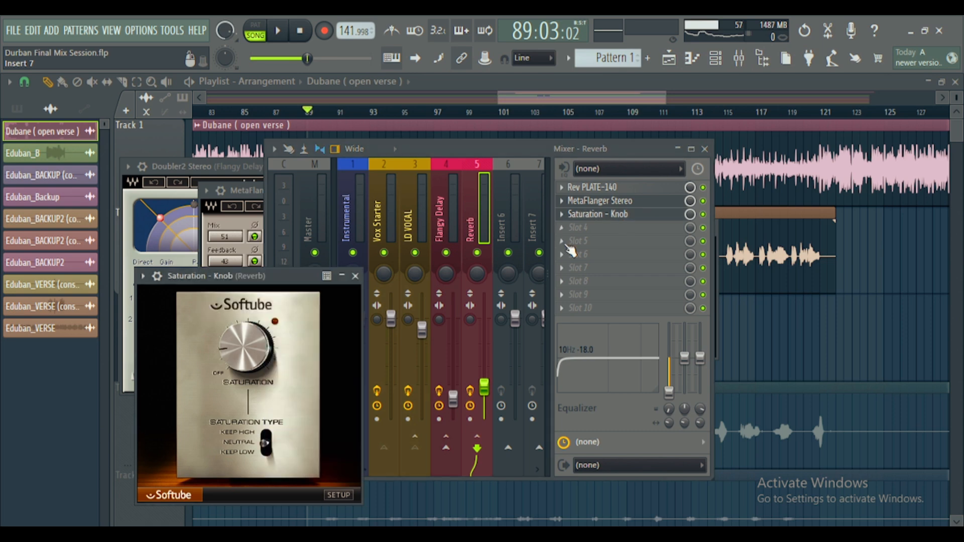
left_click_drag(264, 275, 436, 184)
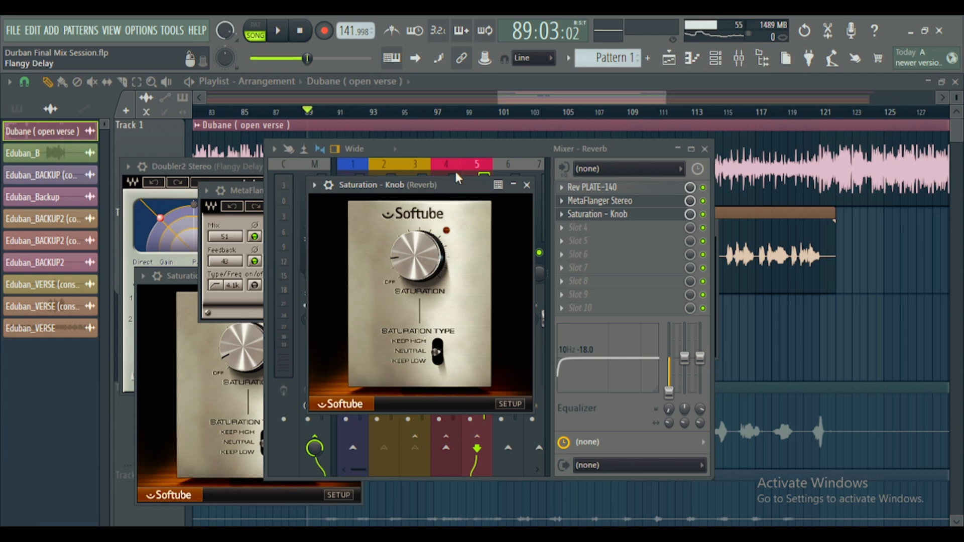
left_click(512, 146)
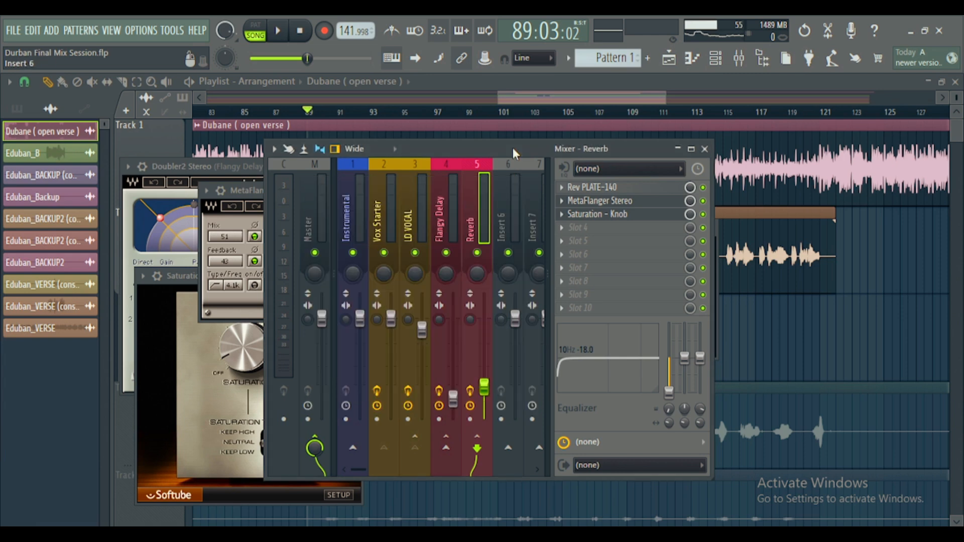
- Mute the Instrumental track during playback, raise the Reverb fader to audition the effect, and stop playback
left_click(279, 32)
left_click(353, 253)
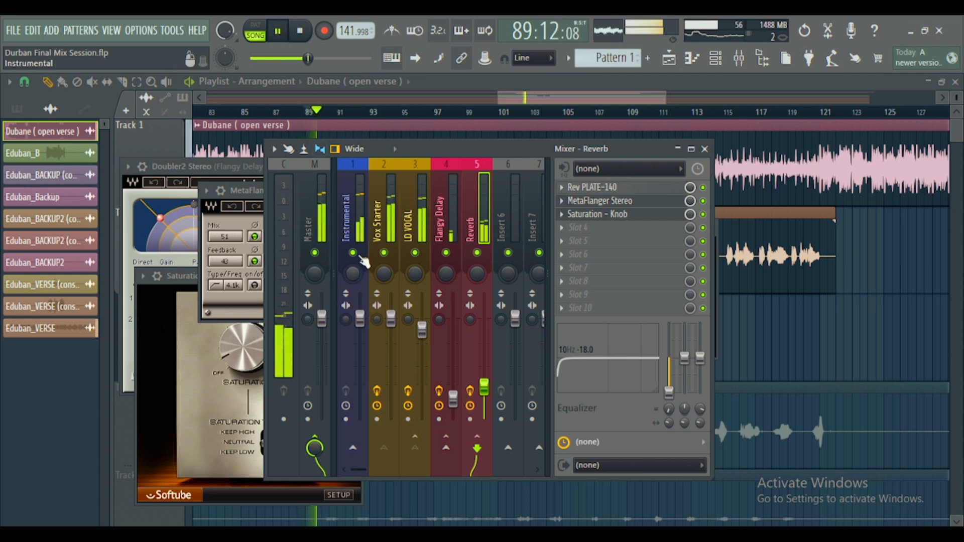
left_click_drag(483, 393, 484, 365)
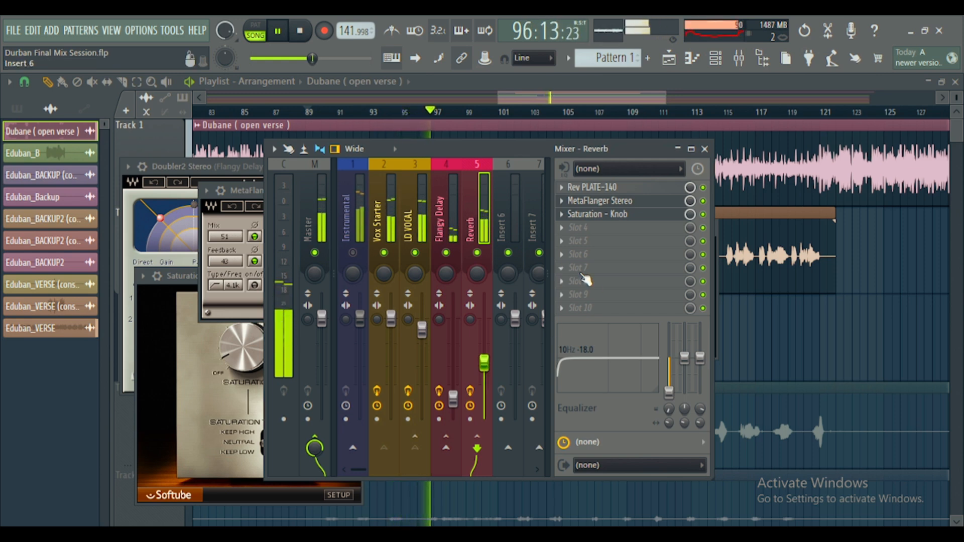
key("space")
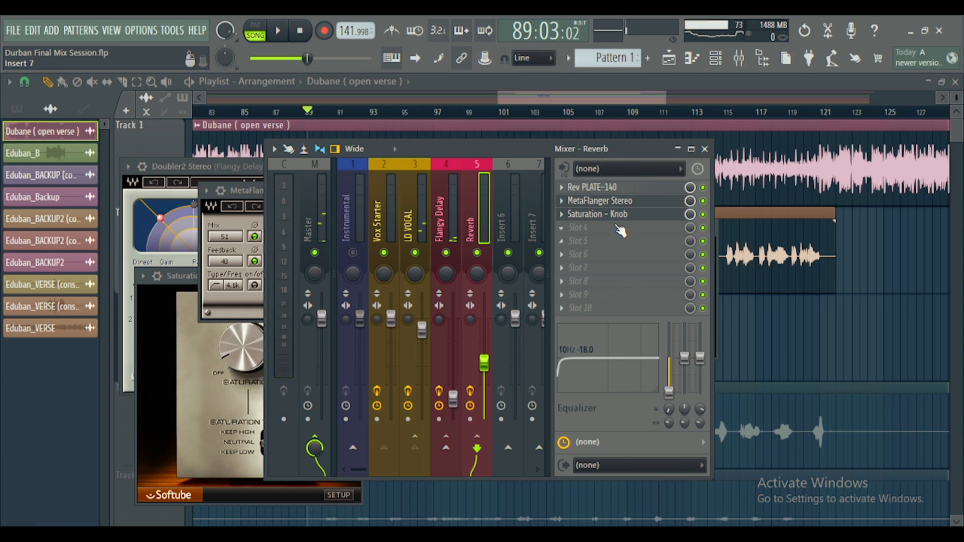
- Move Saturation Knob to slot 4 on the Reverb track and insert Fruity Parametric EQ 2 in slot 3
left_click_drag(618, 216, 617, 236)
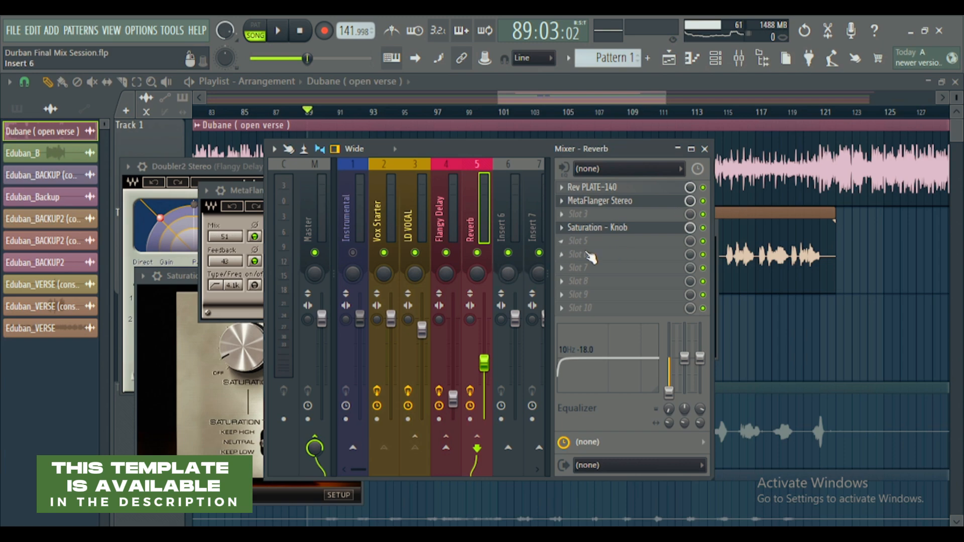
left_click(572, 215)
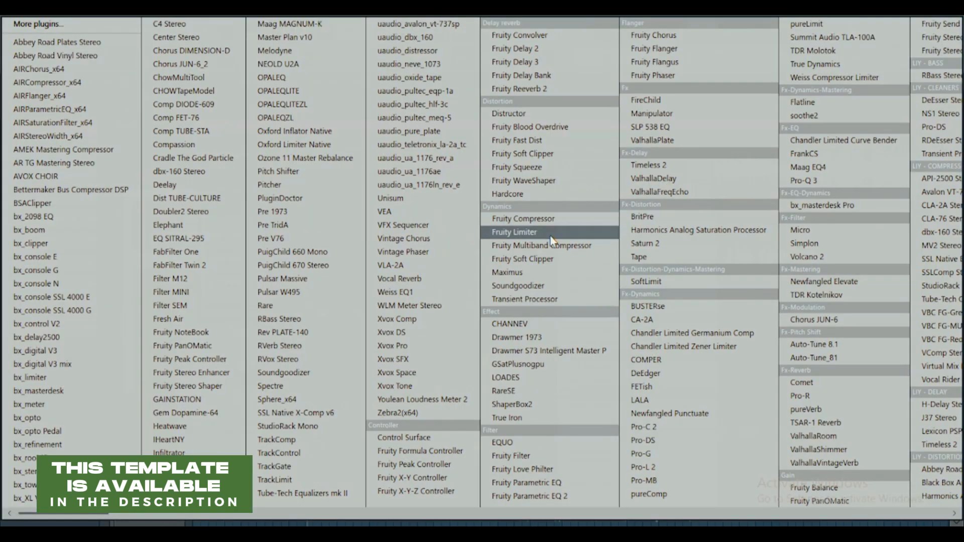
left_click(591, 495)
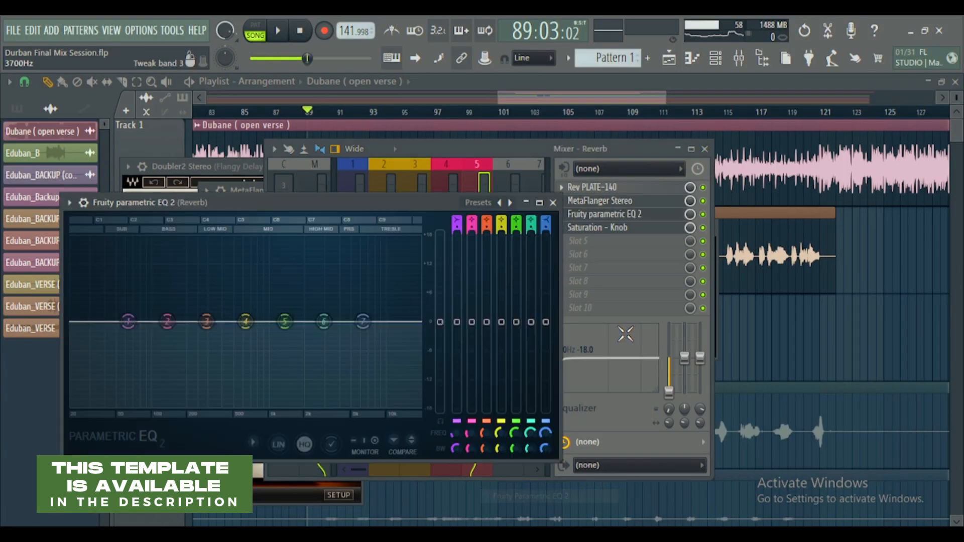
left_click_drag(309, 203, 439, 131)
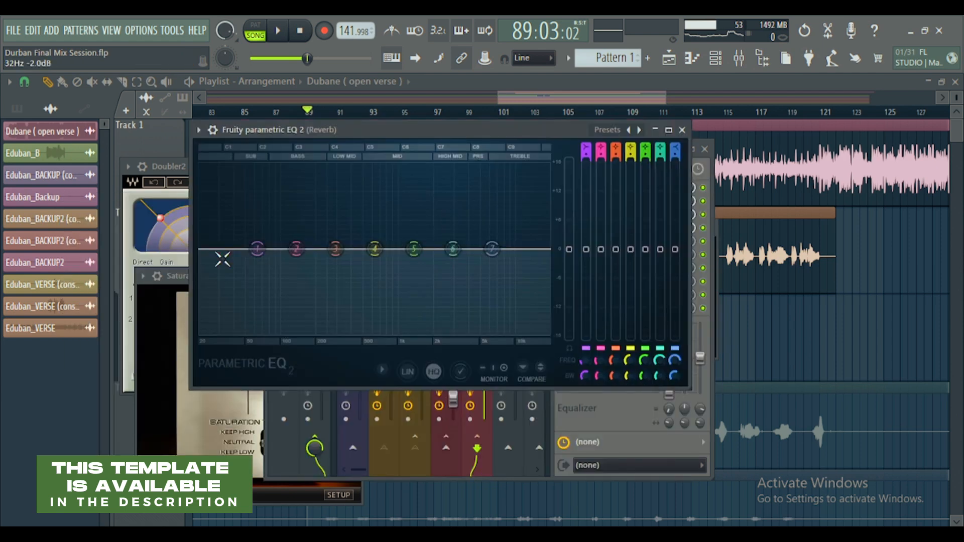
- During playback, shape the Reverb EQ with a deep band 1 low-shelf cut, boosted bands 3, 6 and 7, and a slight band 4 cut
key("space")
left_click_drag(262, 254, 333, 335)
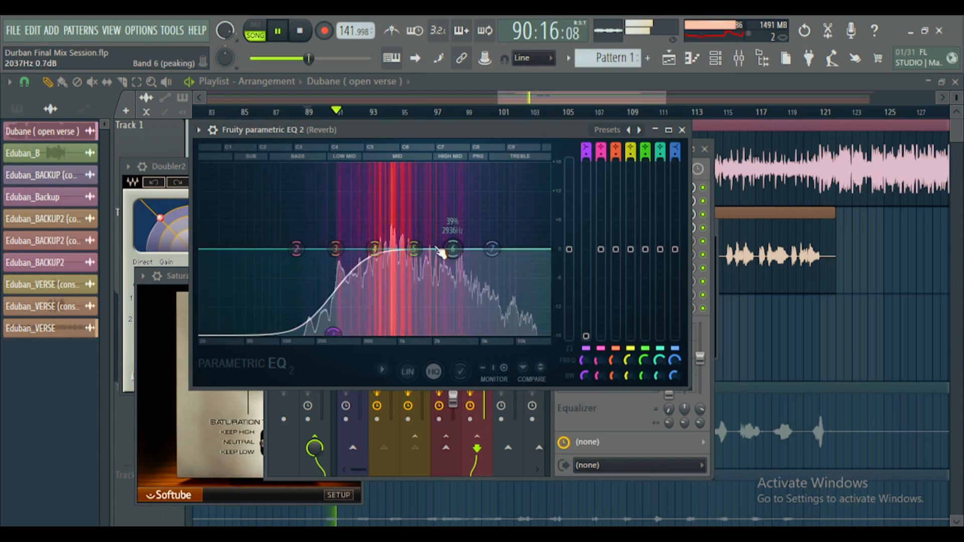
left_click_drag(414, 249, 494, 240)
left_click_drag(374, 249, 324, 233)
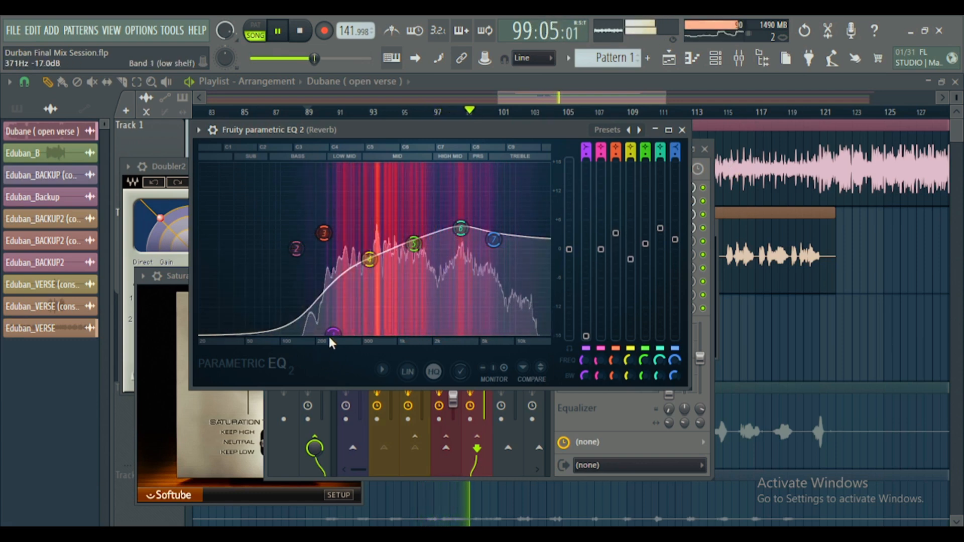
left_click(682, 129)
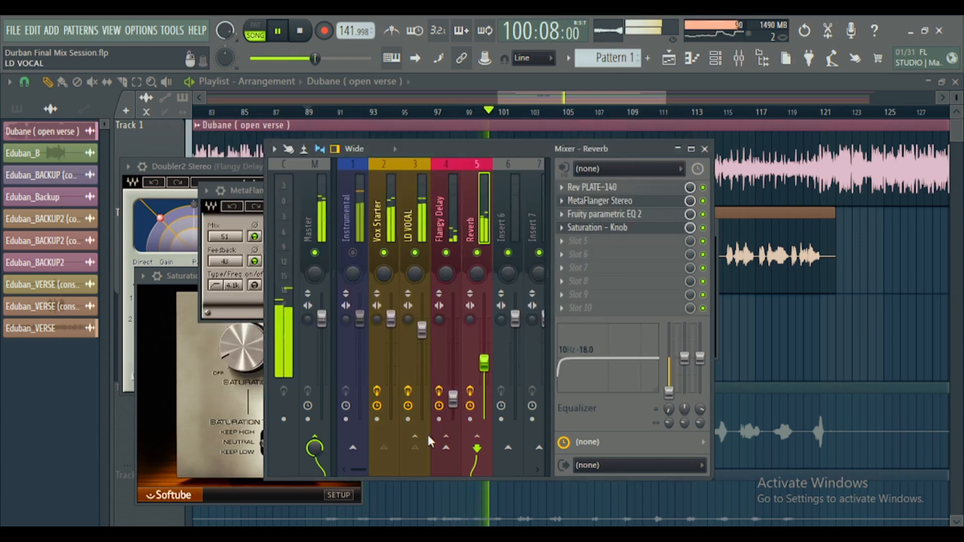
- Lower the Reverb fader, audition it with the Instrumental track unmuted, and stop playback
left_click_drag(484, 363, 484, 393)
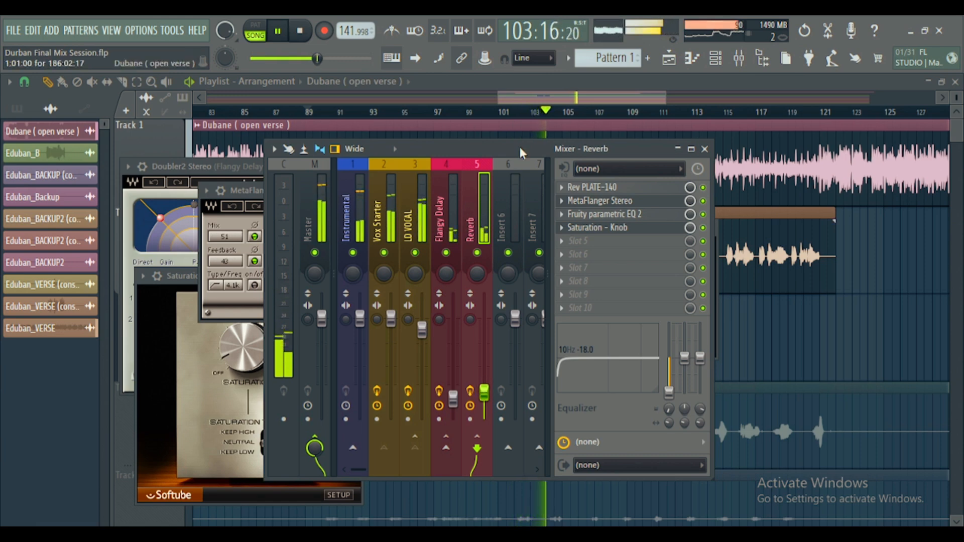
key("space")
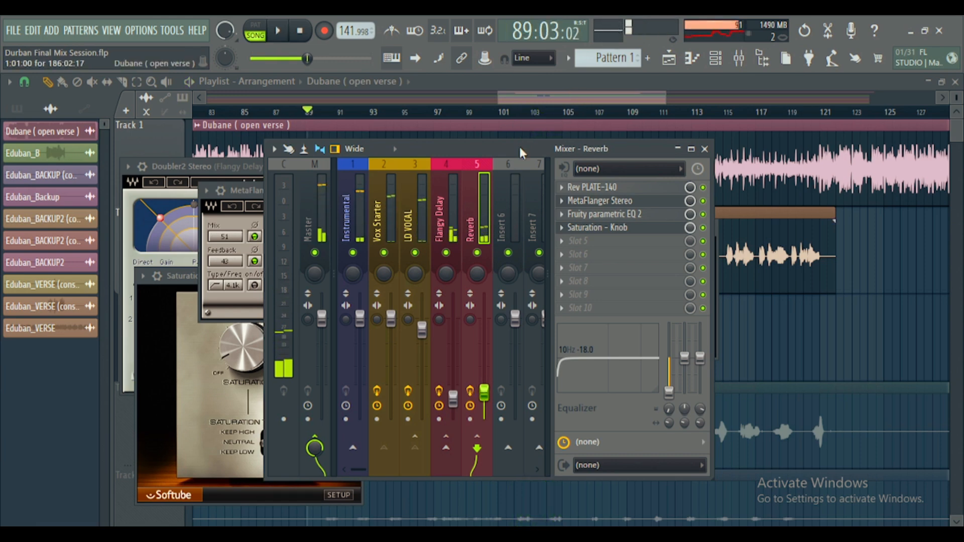